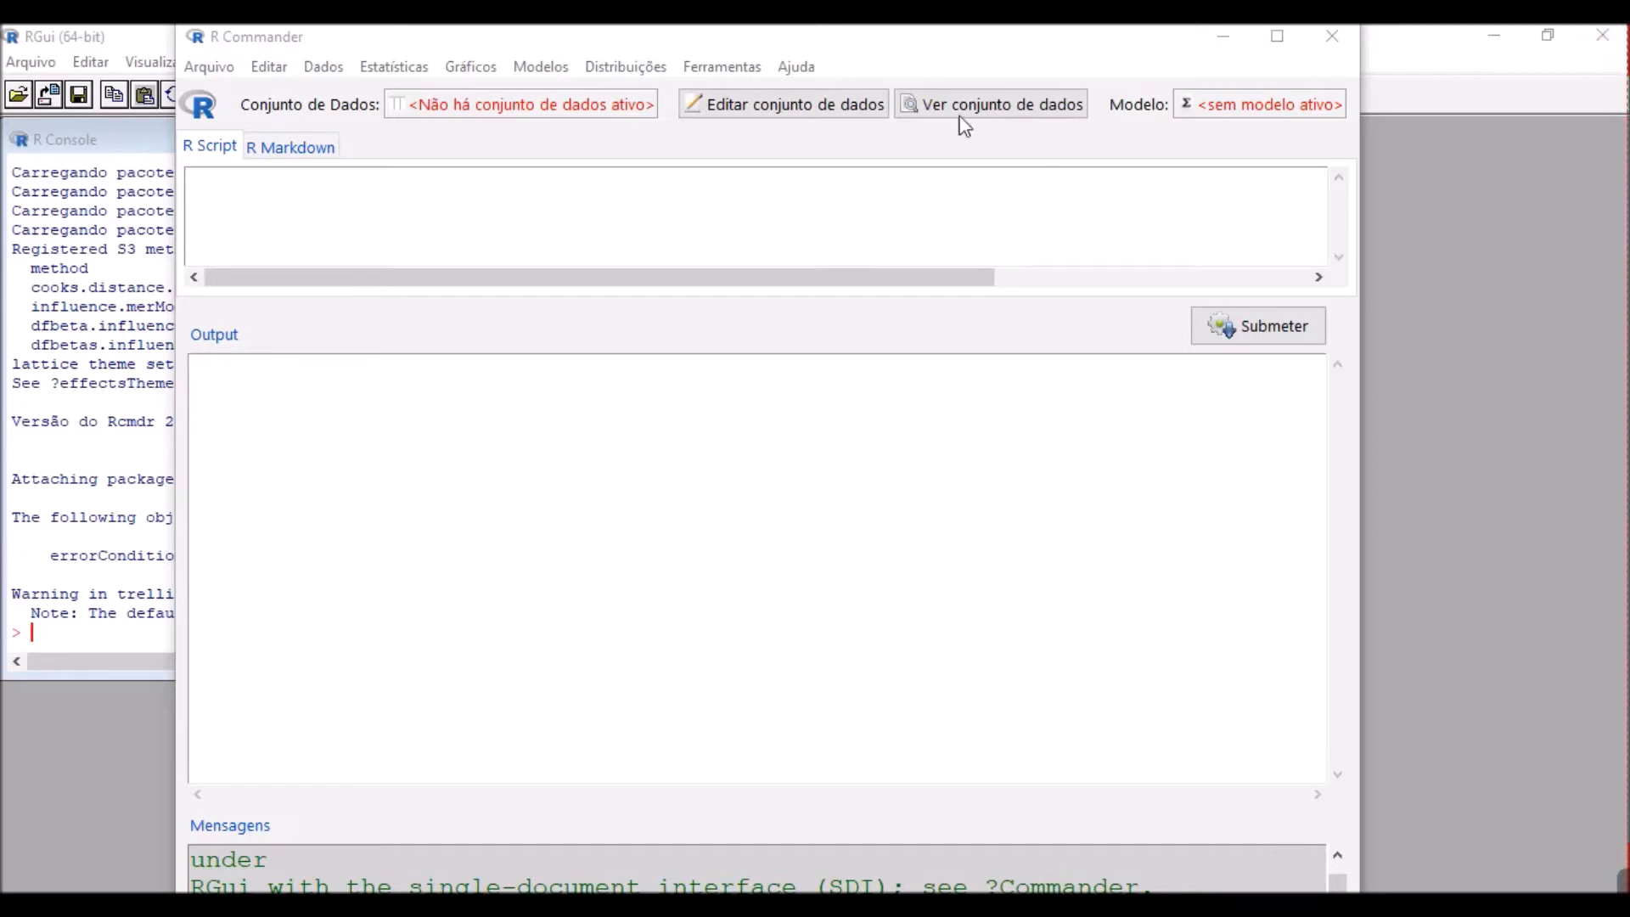
# Open the quantiles dialog for the continuous uniform distribution and set the maximum to 200, with the minimum at 0
pyautogui.click(643, 59)
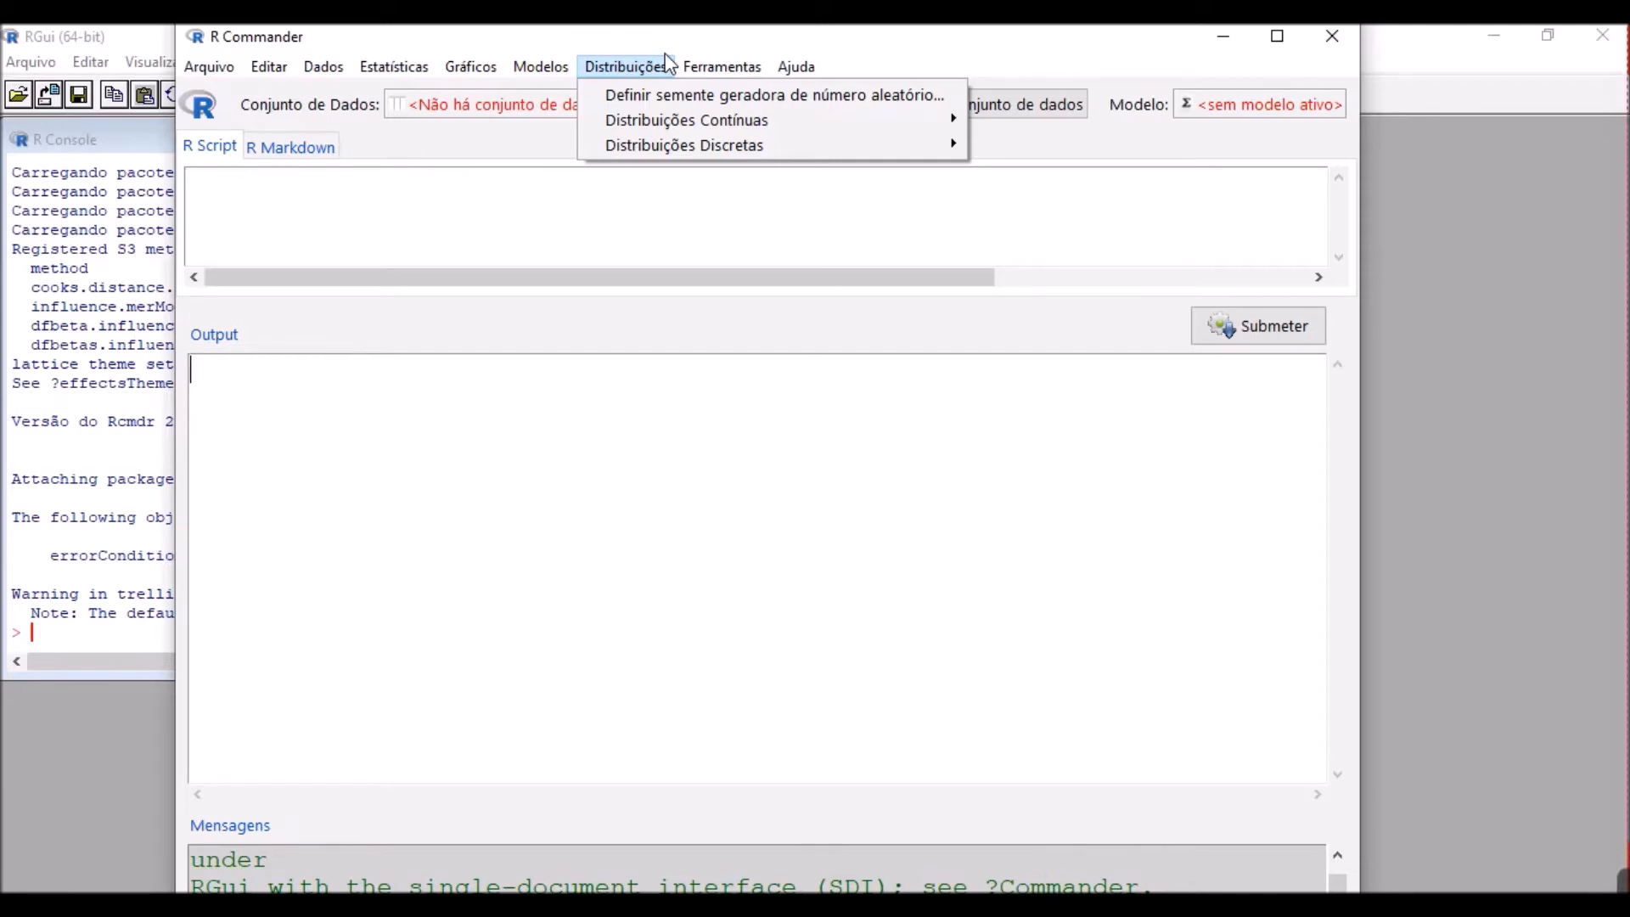
pyautogui.moveTo(835, 128)
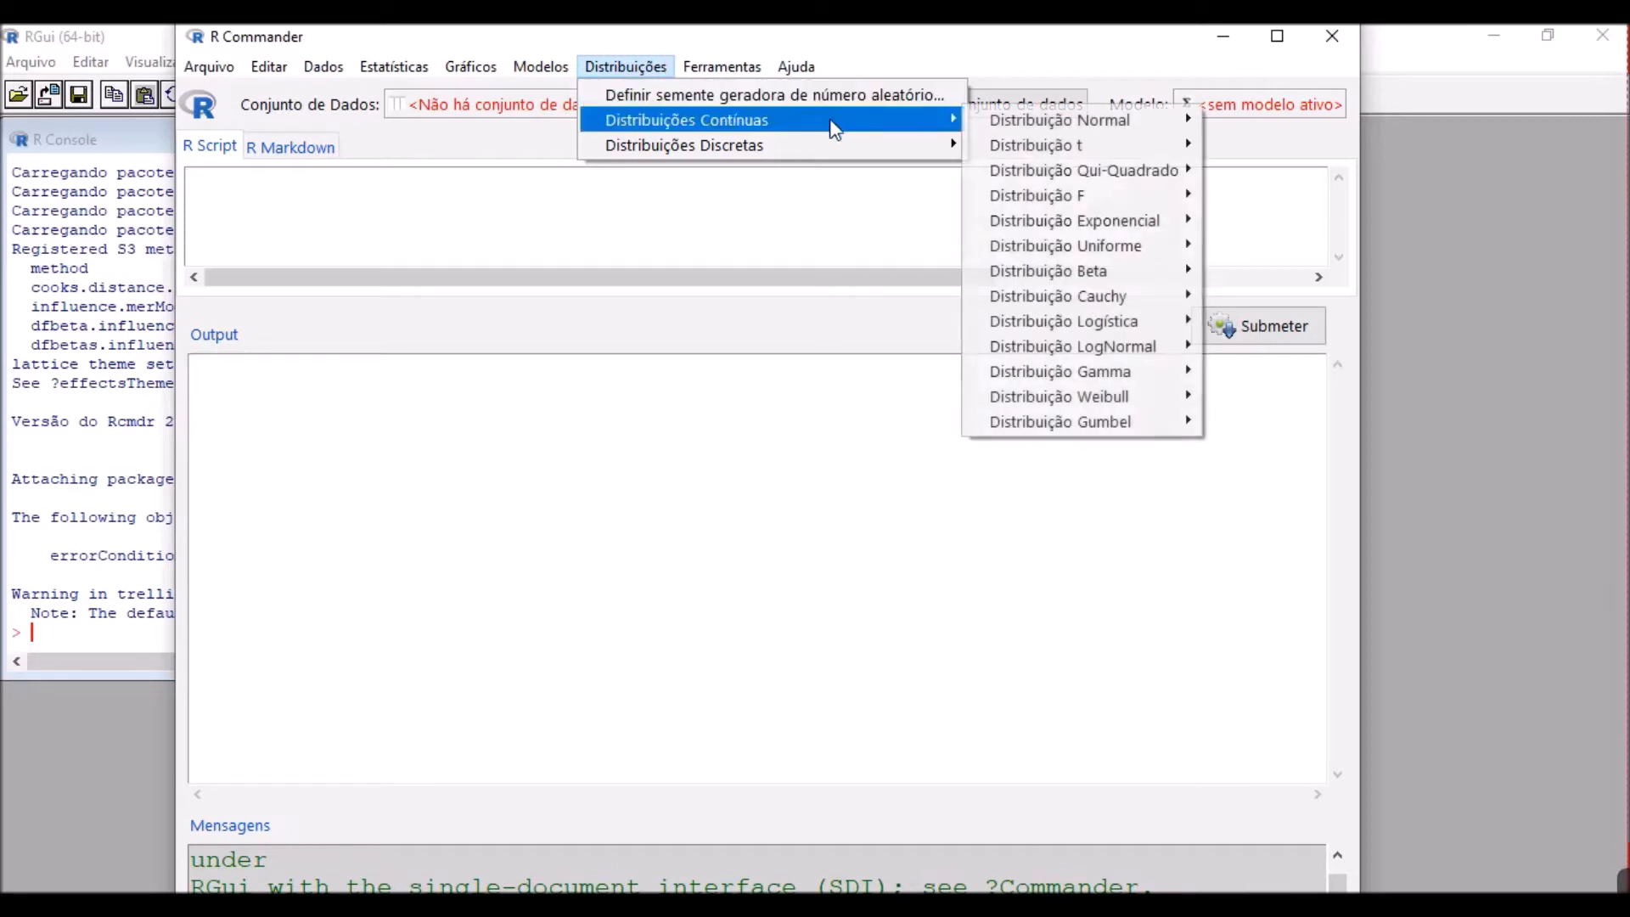
pyautogui.moveTo(1156, 253)
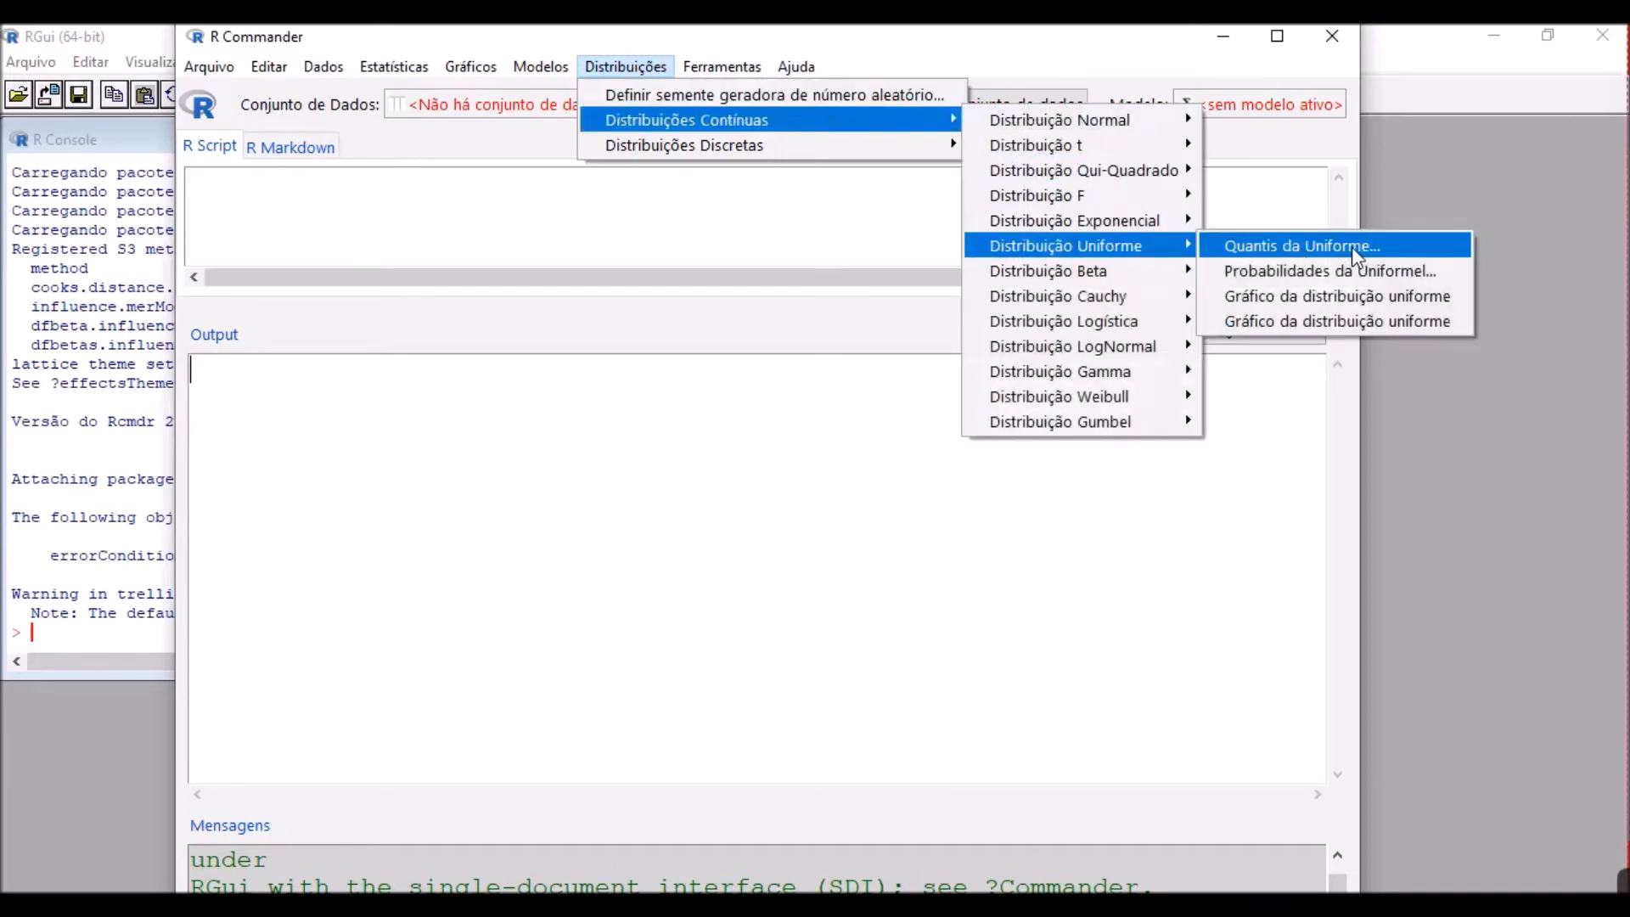
pyautogui.click(1351, 247)
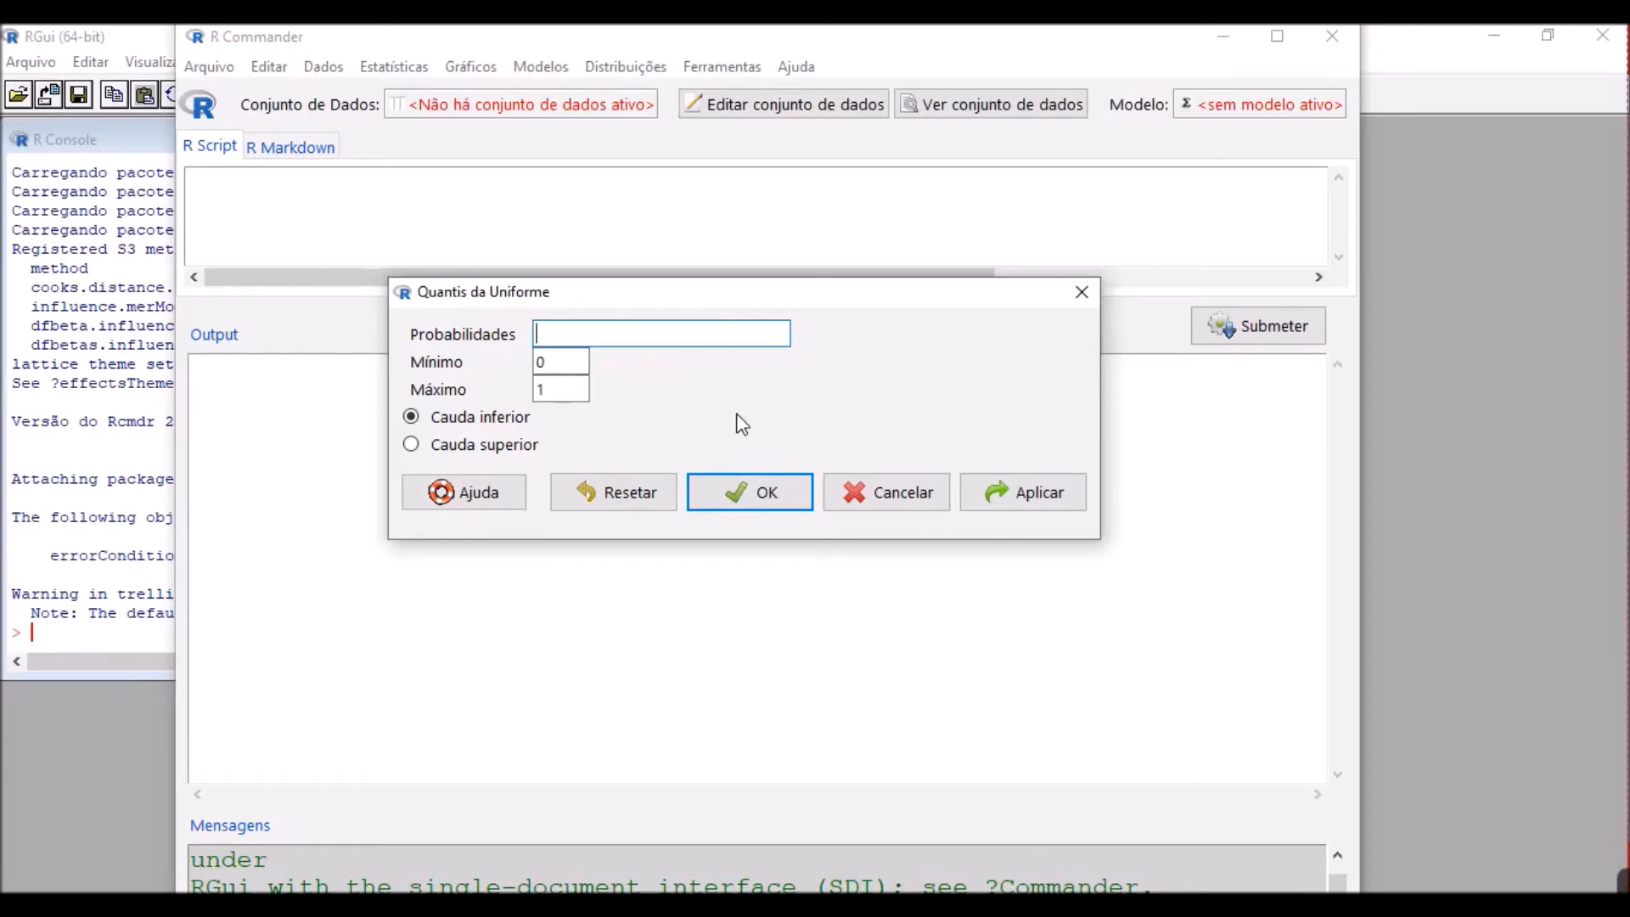
pyautogui.click(583, 364)
pyautogui.press('Tab')
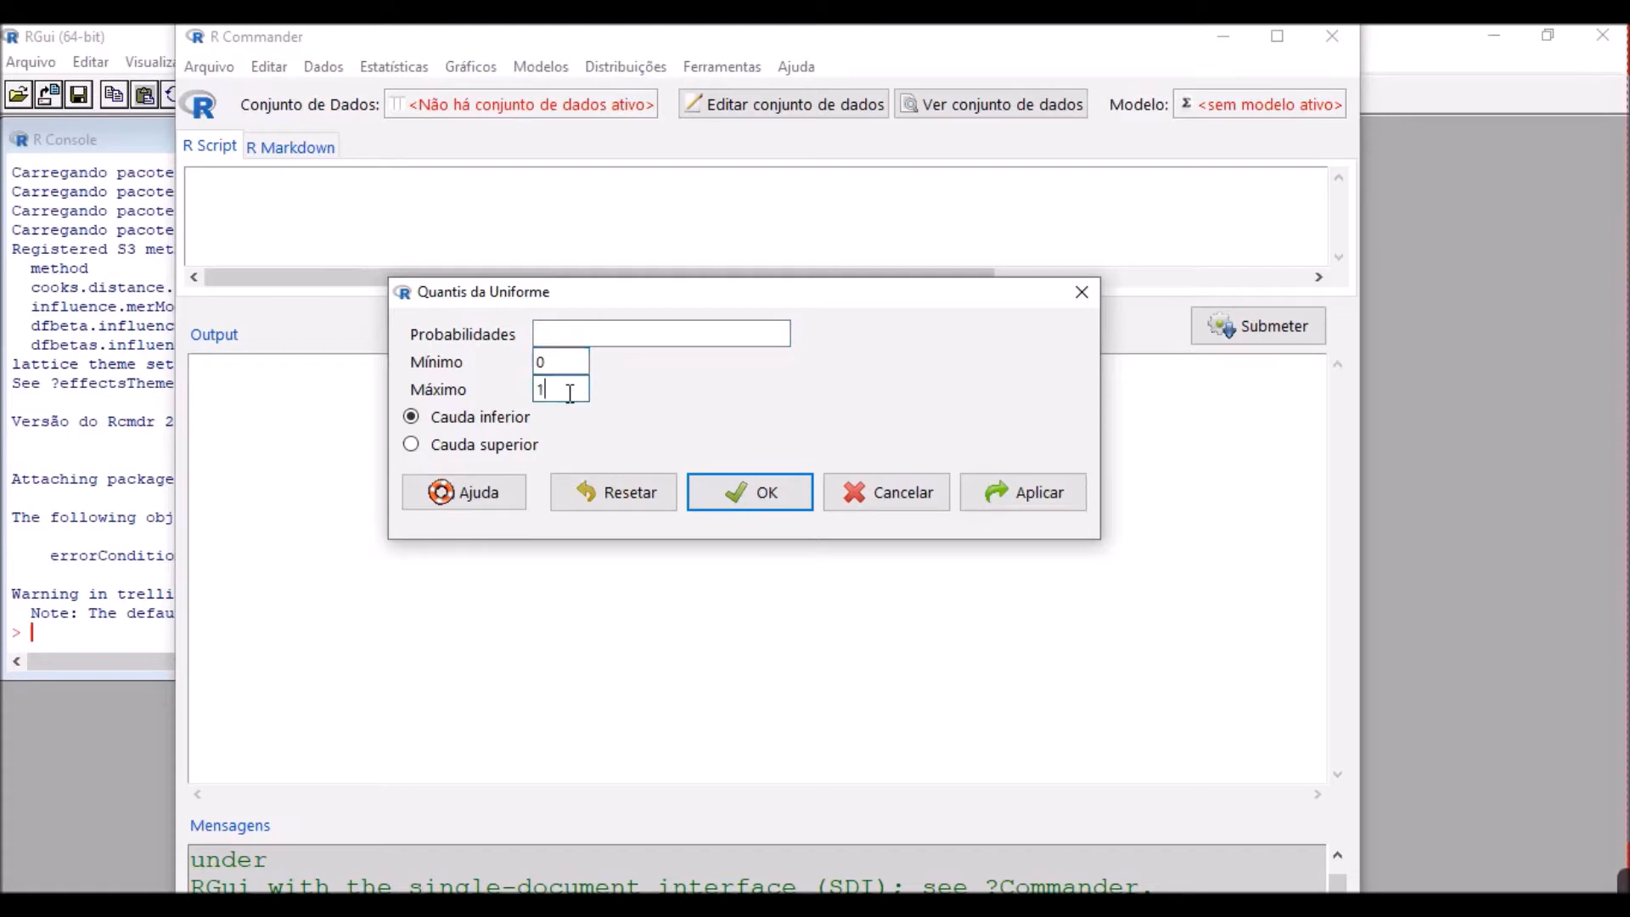
pyautogui.write('200')
# Enter the probabilities 0.05 0.1 0.2 and compute the lower-tail uniform quantiles
pyautogui.click(564, 333)
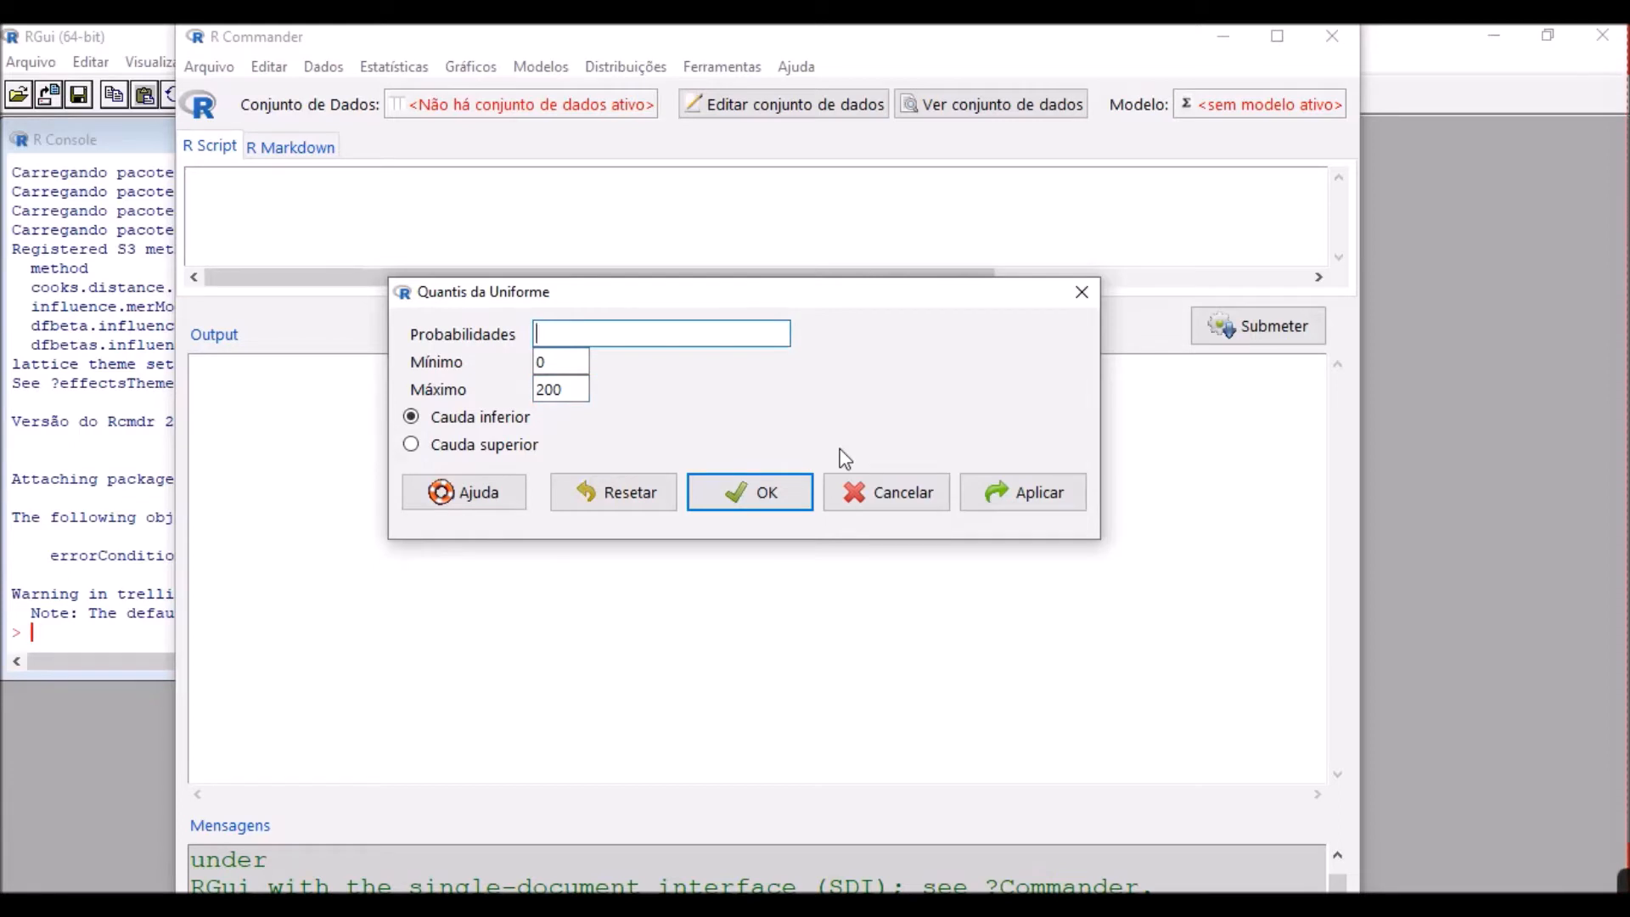
pyautogui.write('0.05 0.1 0.2')
pyautogui.moveTo(566, 337); pyautogui.dragTo(618, 335)
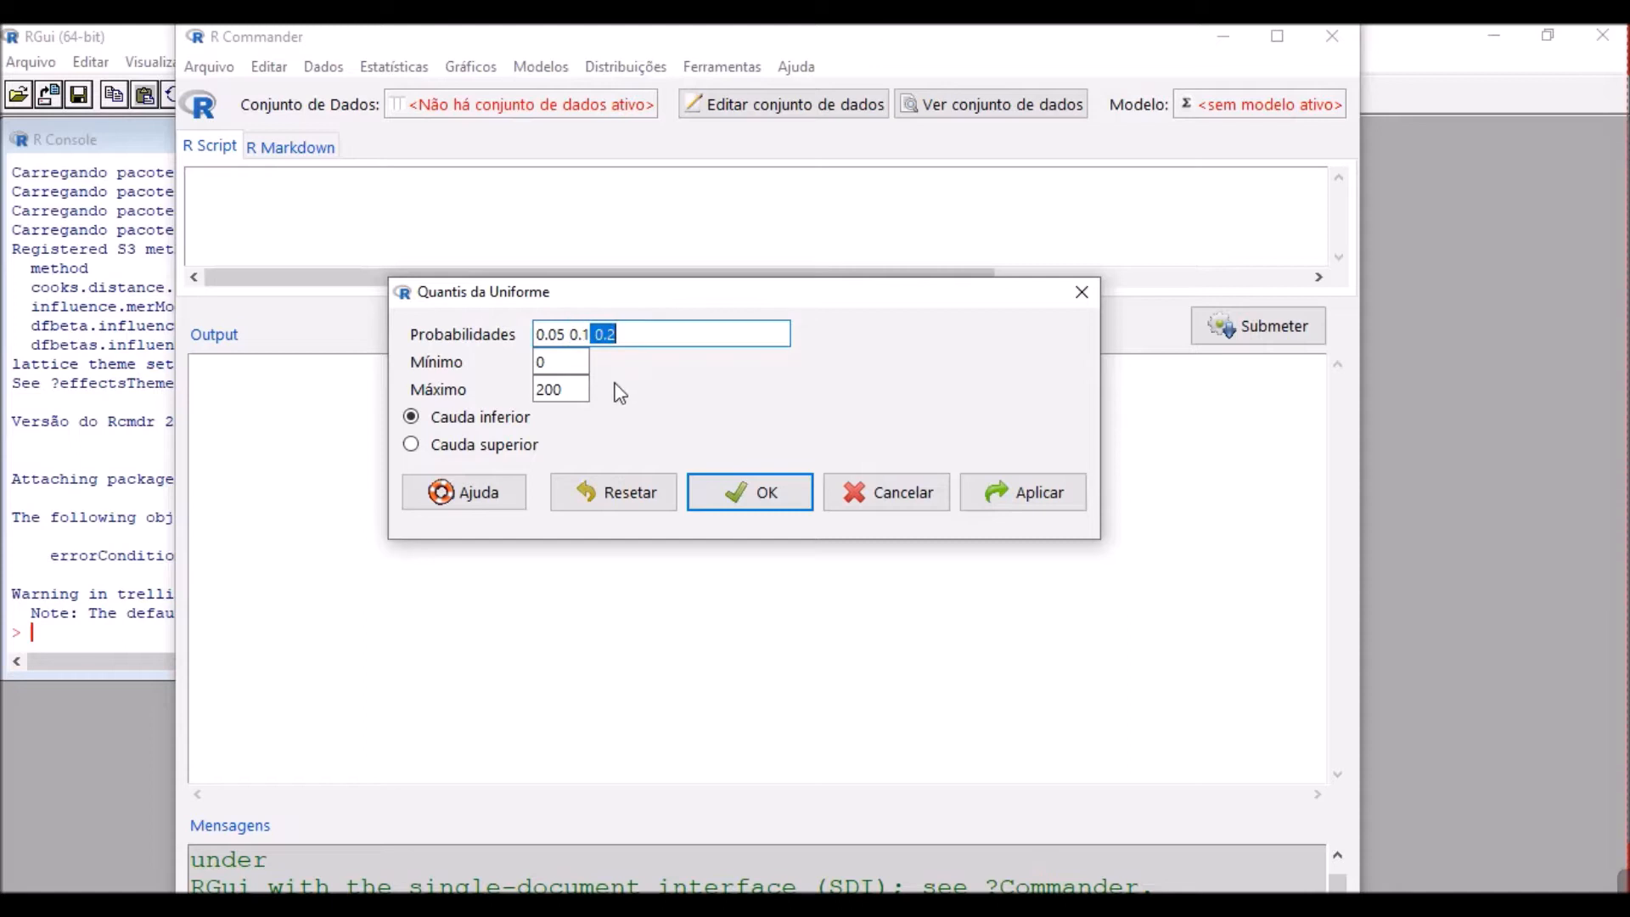
pyautogui.click(633, 335)
pyautogui.click(764, 493)
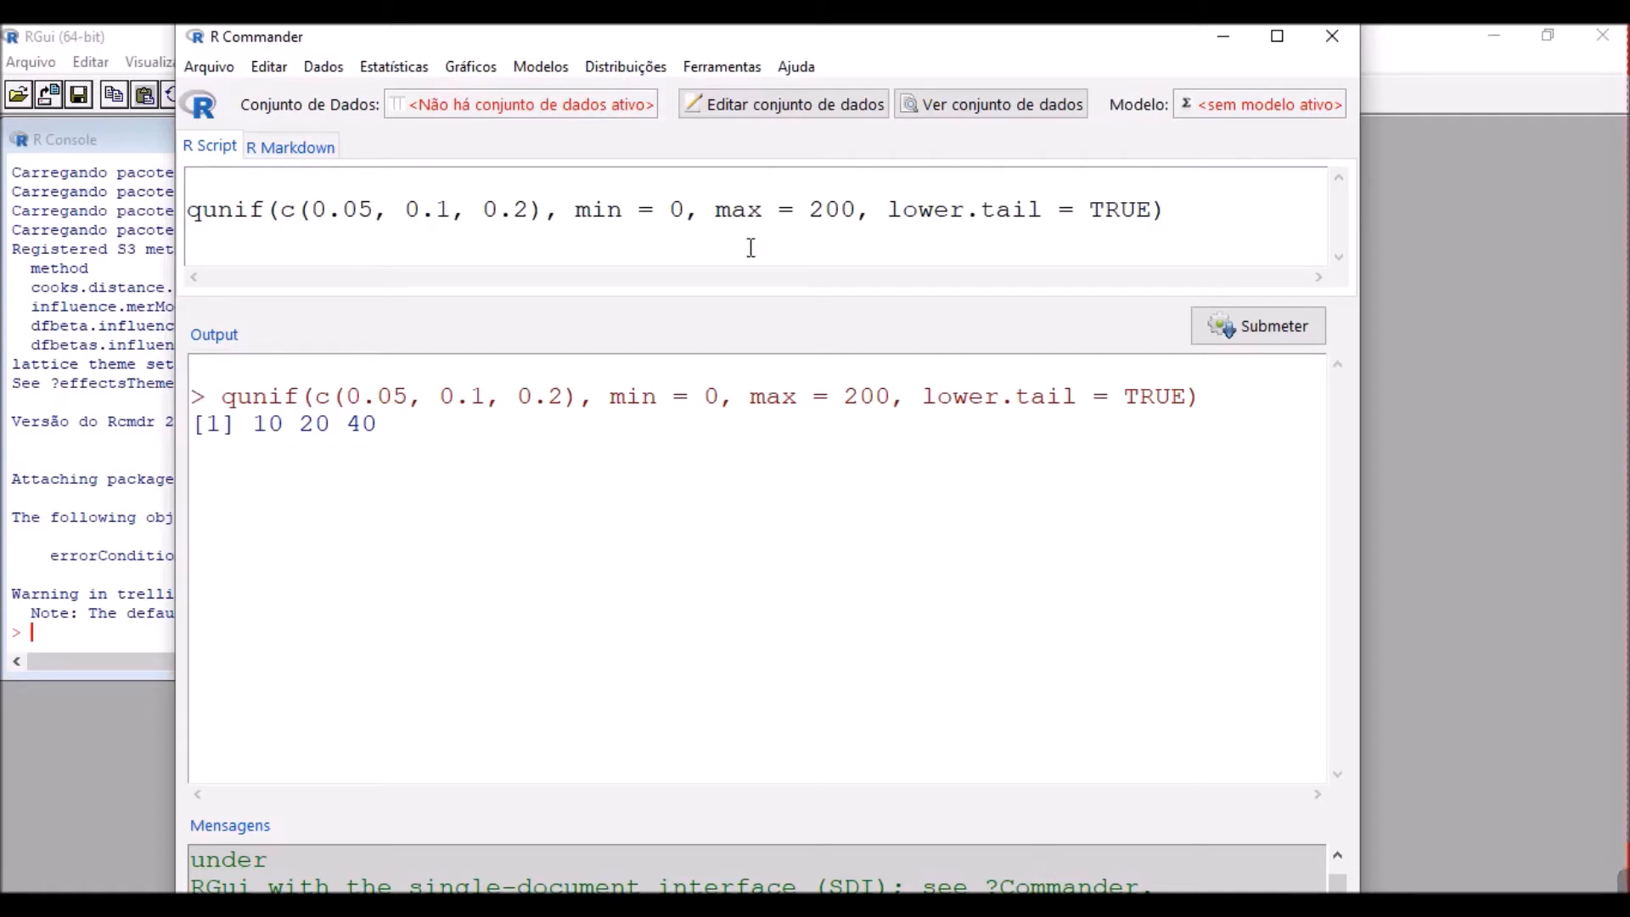
# Open the uniform distribution plot settings and choose to specify the fill regions by quantiles
pyautogui.click(628, 68)
pyautogui.moveTo(658, 123)
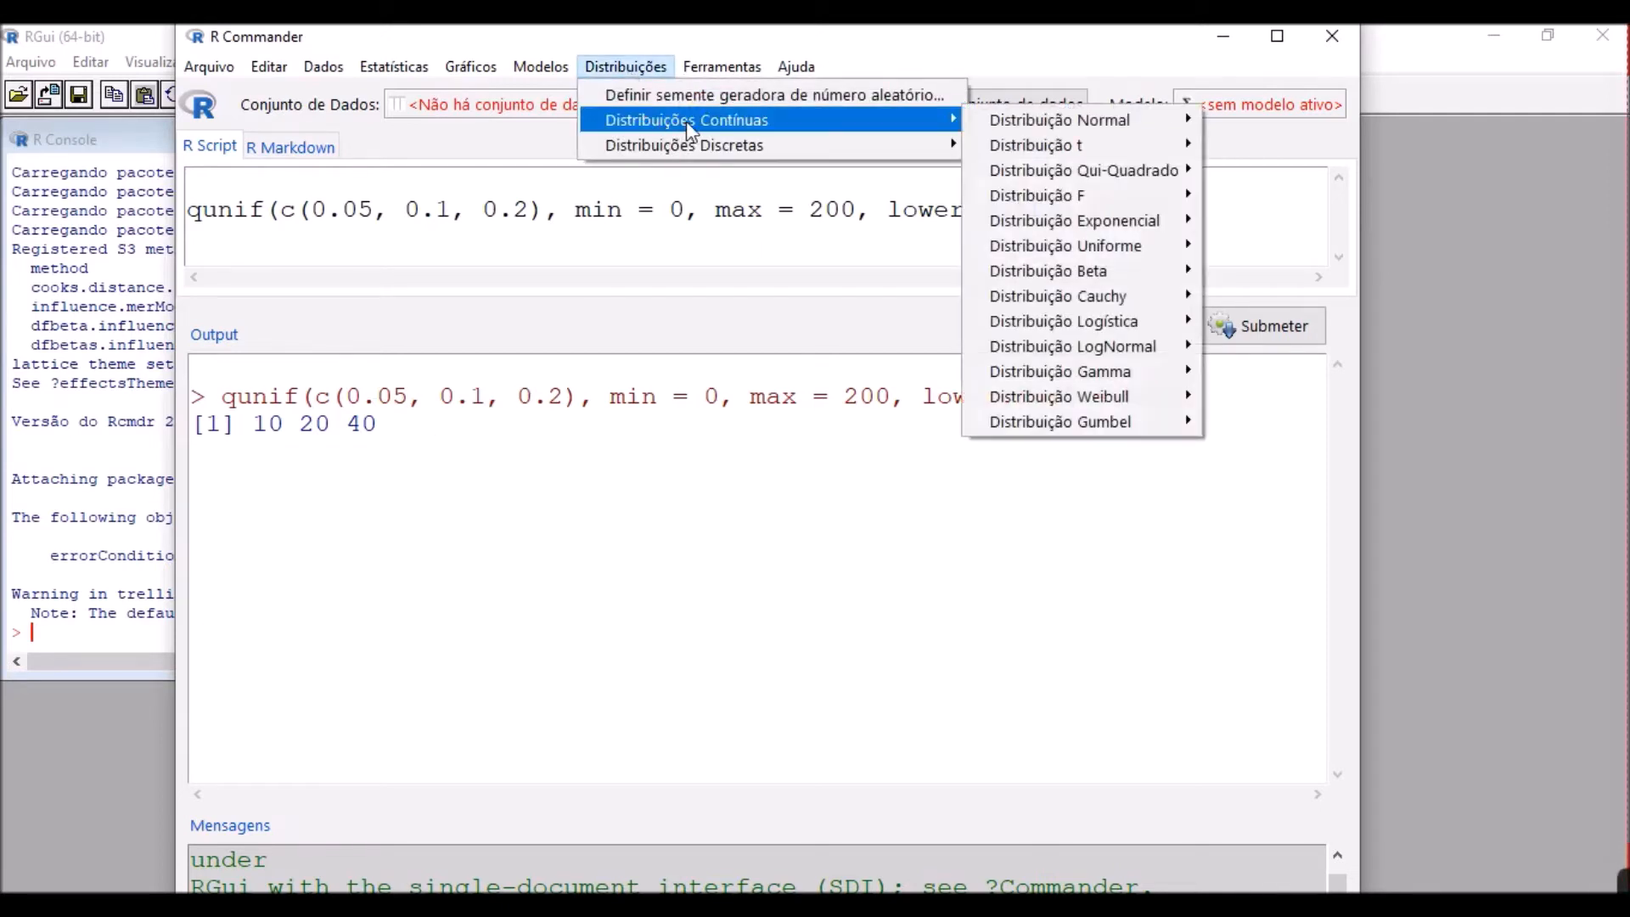
pyautogui.moveTo(1067, 245)
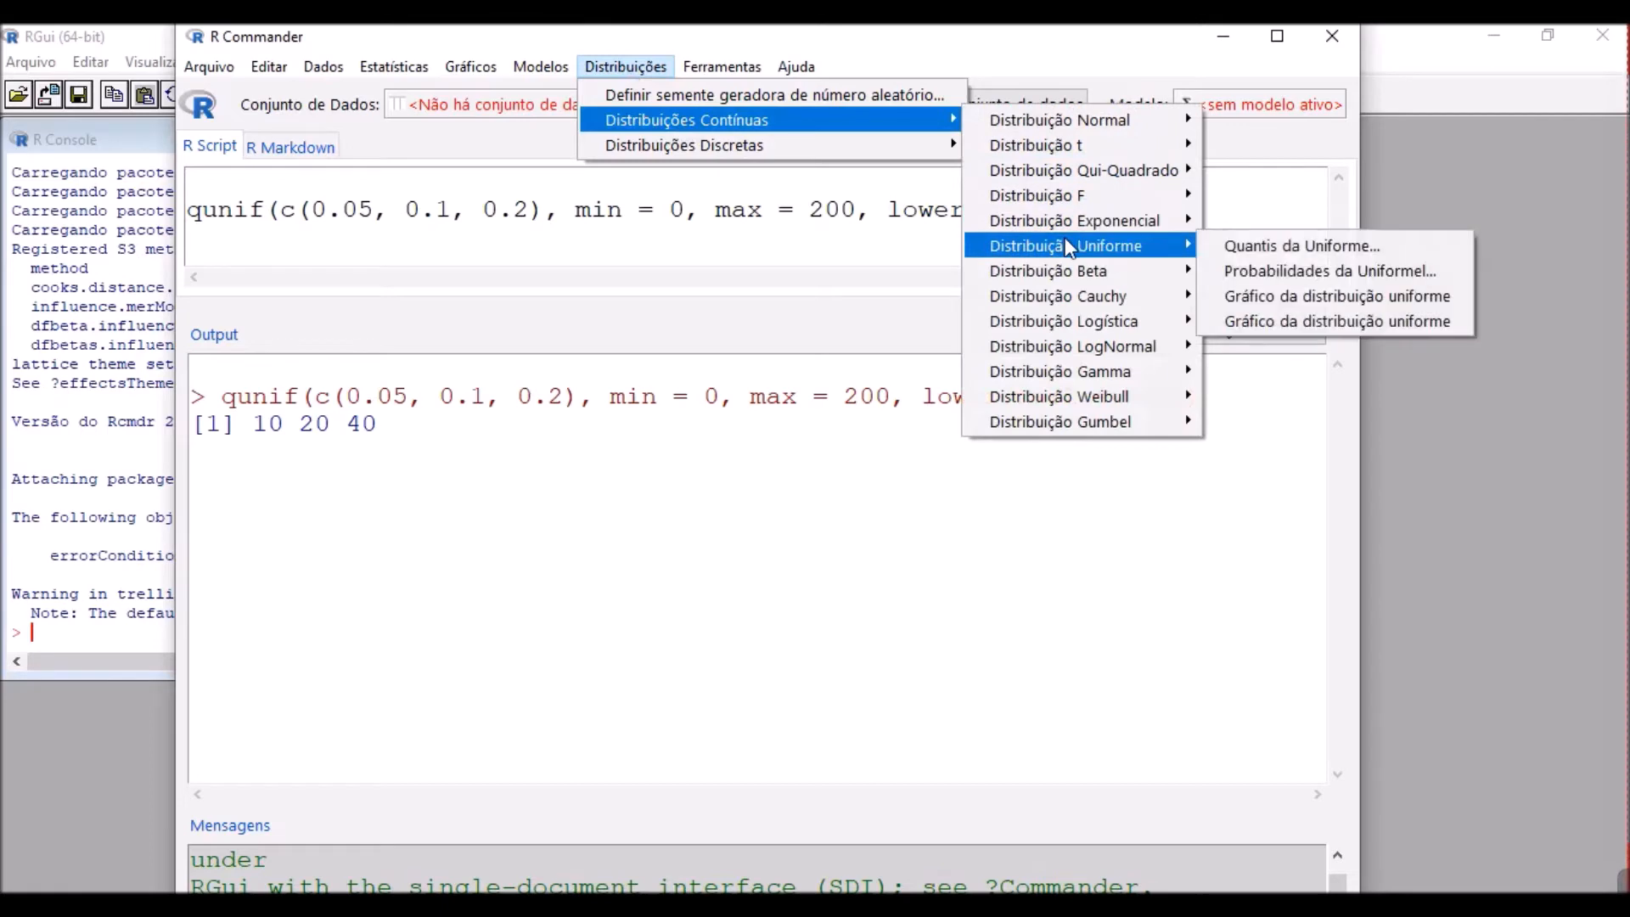
pyautogui.click(1292, 304)
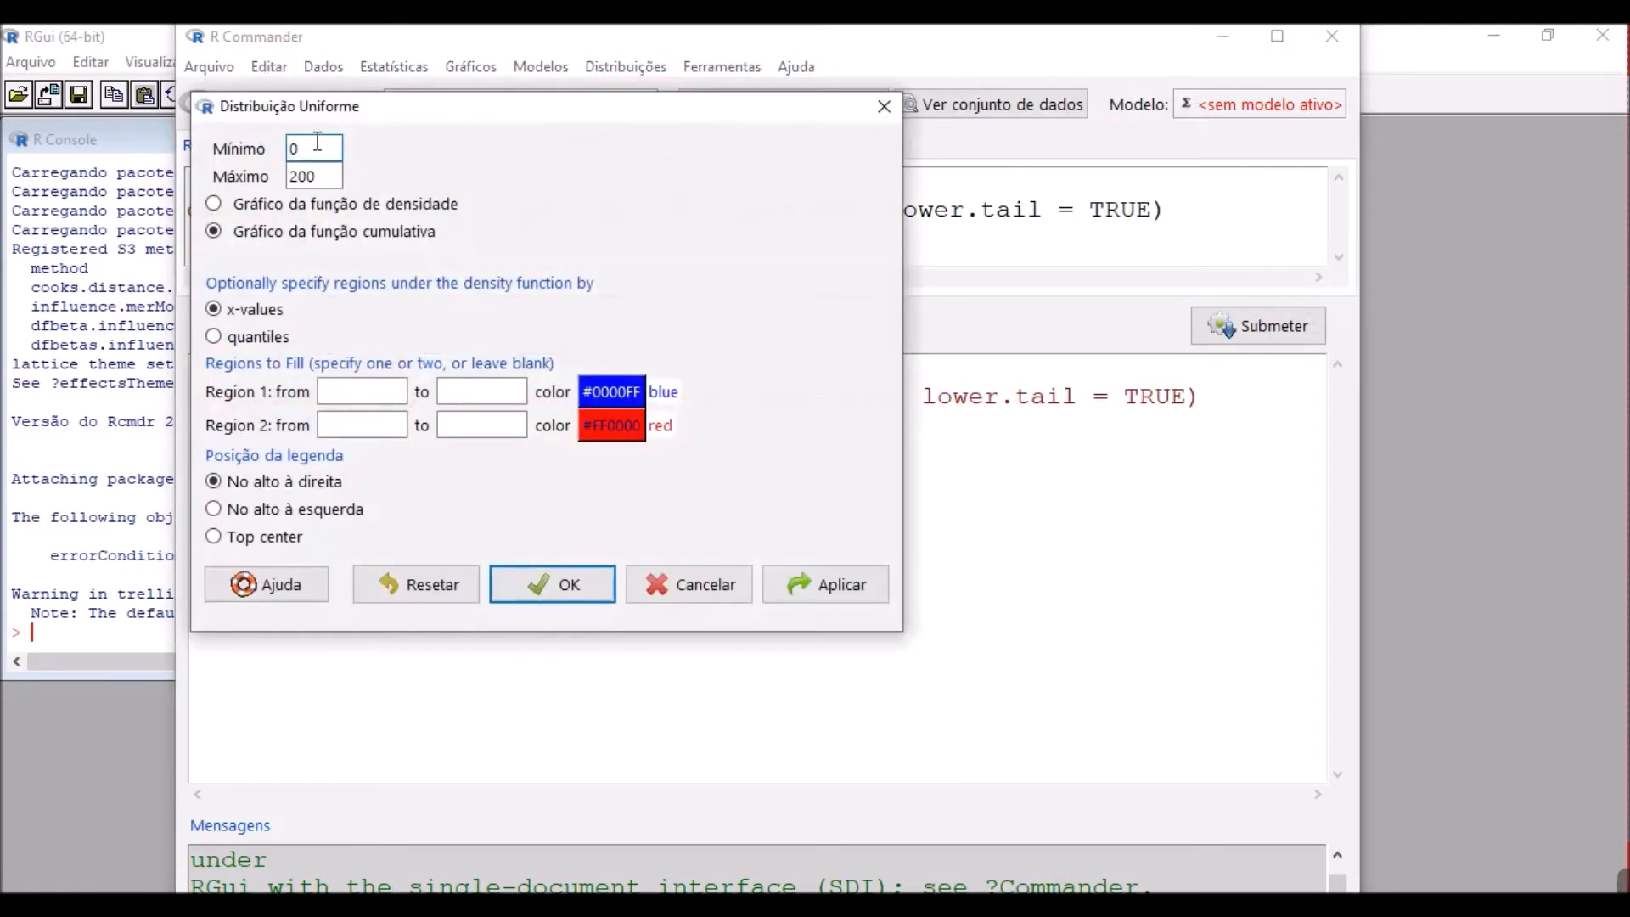
pyautogui.click(333, 180)
pyautogui.click(236, 341)
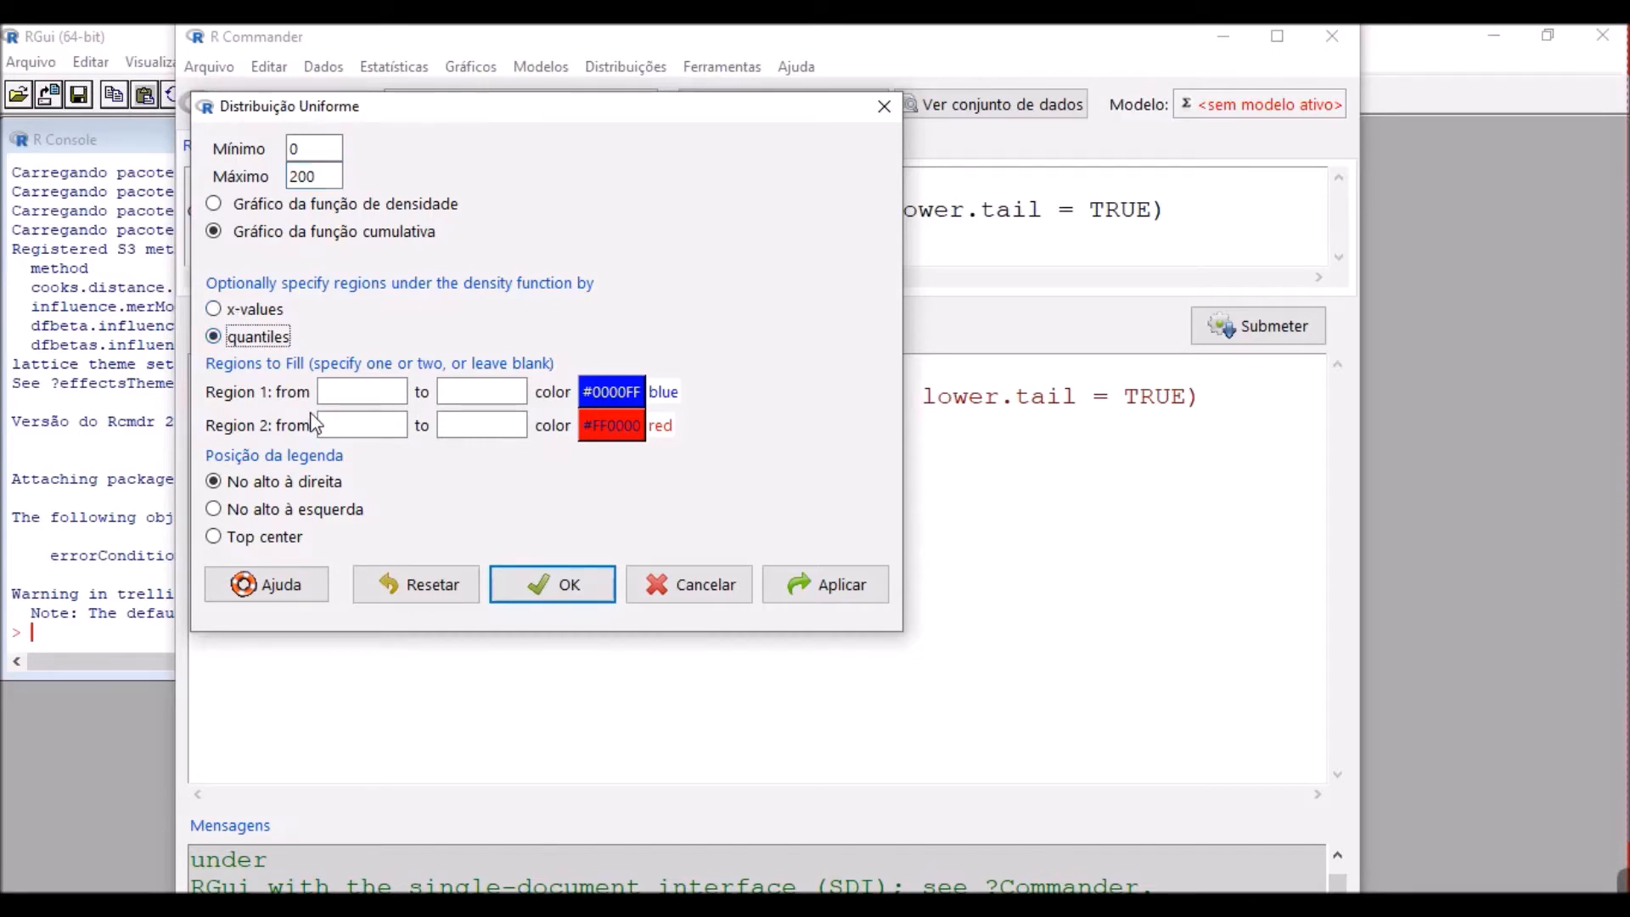
# Set region 1 from 0 to 0.05 and plot the cumulative function of the uniform distribution between 0 and 200
pyautogui.click(471, 392)
pyautogui.click(377, 394)
pyautogui.write('0')
pyautogui.click(498, 392)
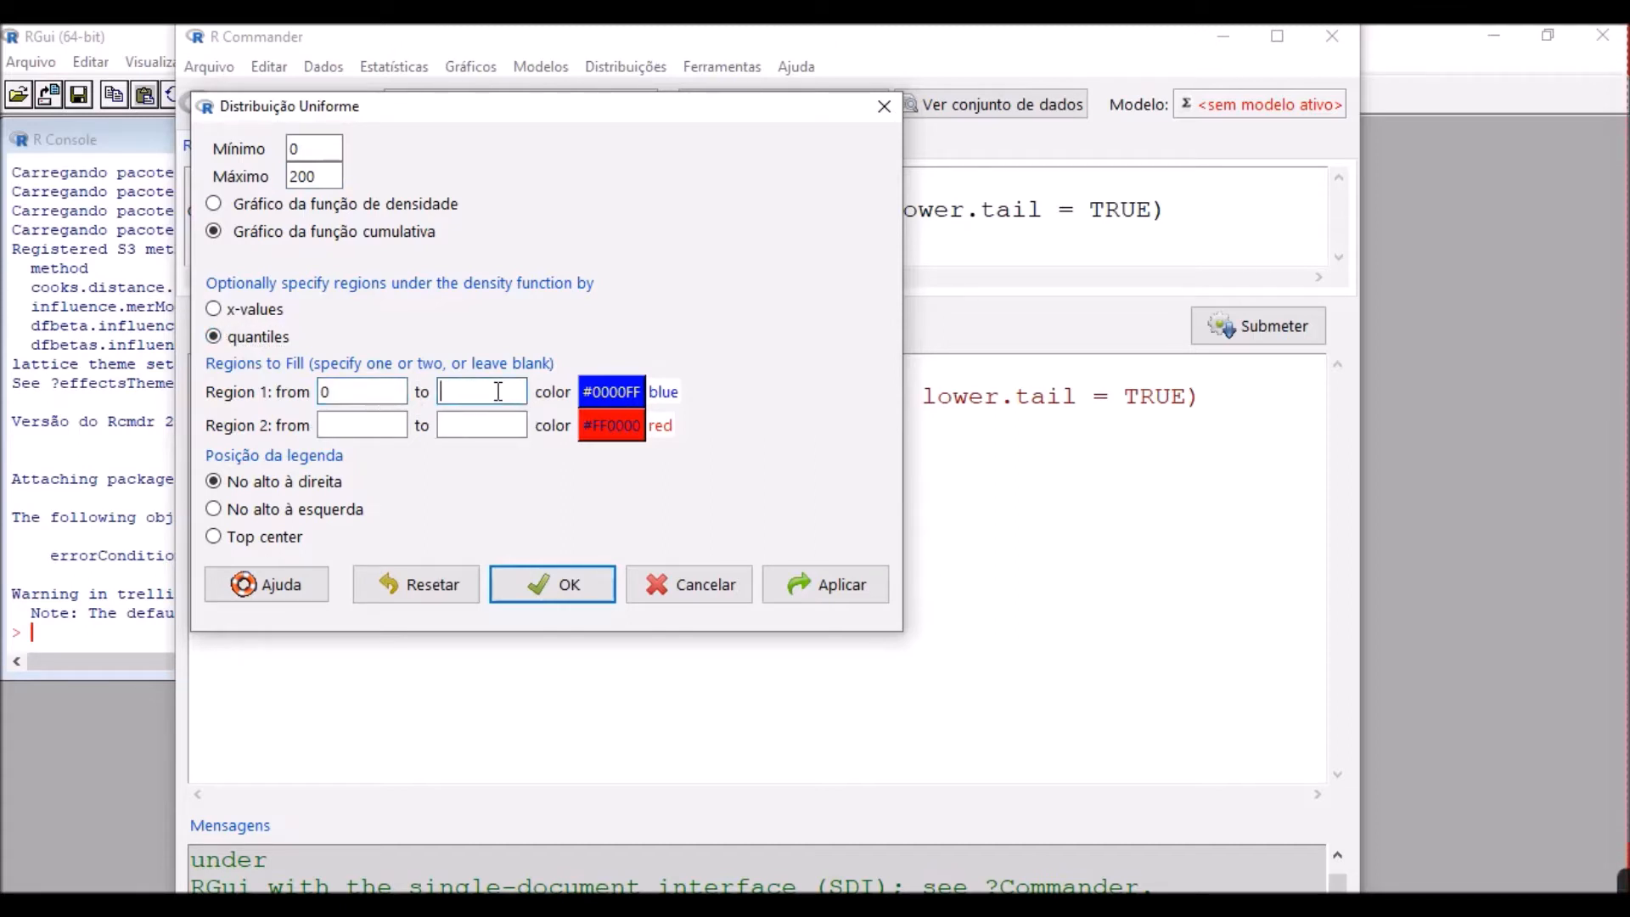
pyautogui.write('0.05')
pyautogui.click(293, 150)
pyautogui.click(564, 587)
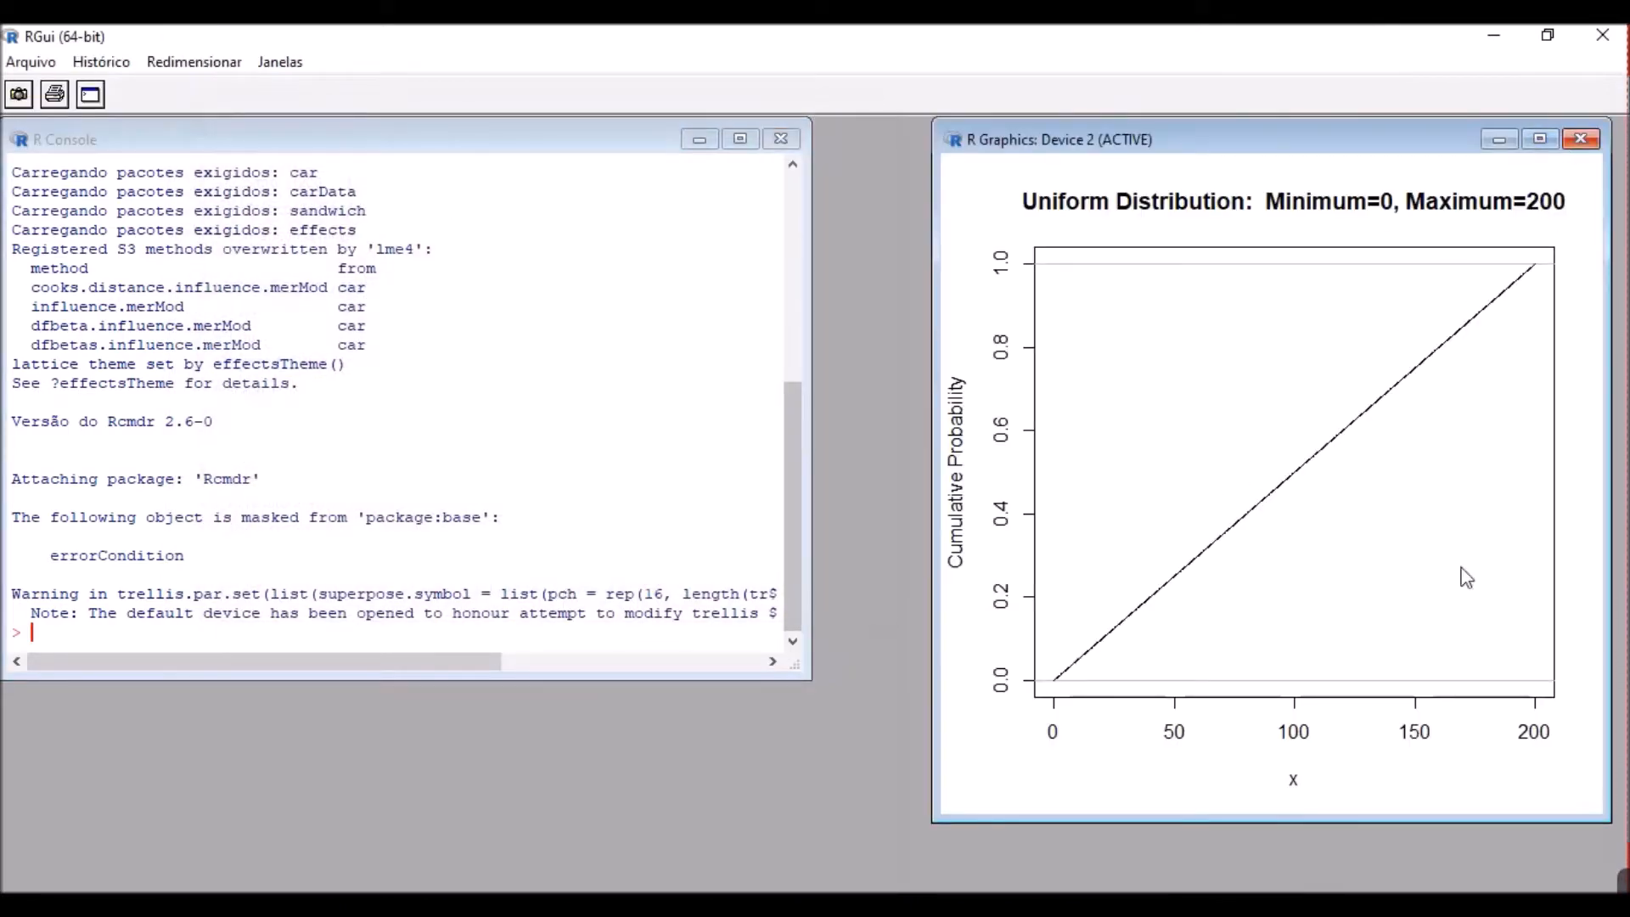
# Return to R Commander, reopen the uniform distribution plot settings and select the density function graph
pyautogui.hotkey('alt', 'Tab')
pyautogui.click(1264, 828)
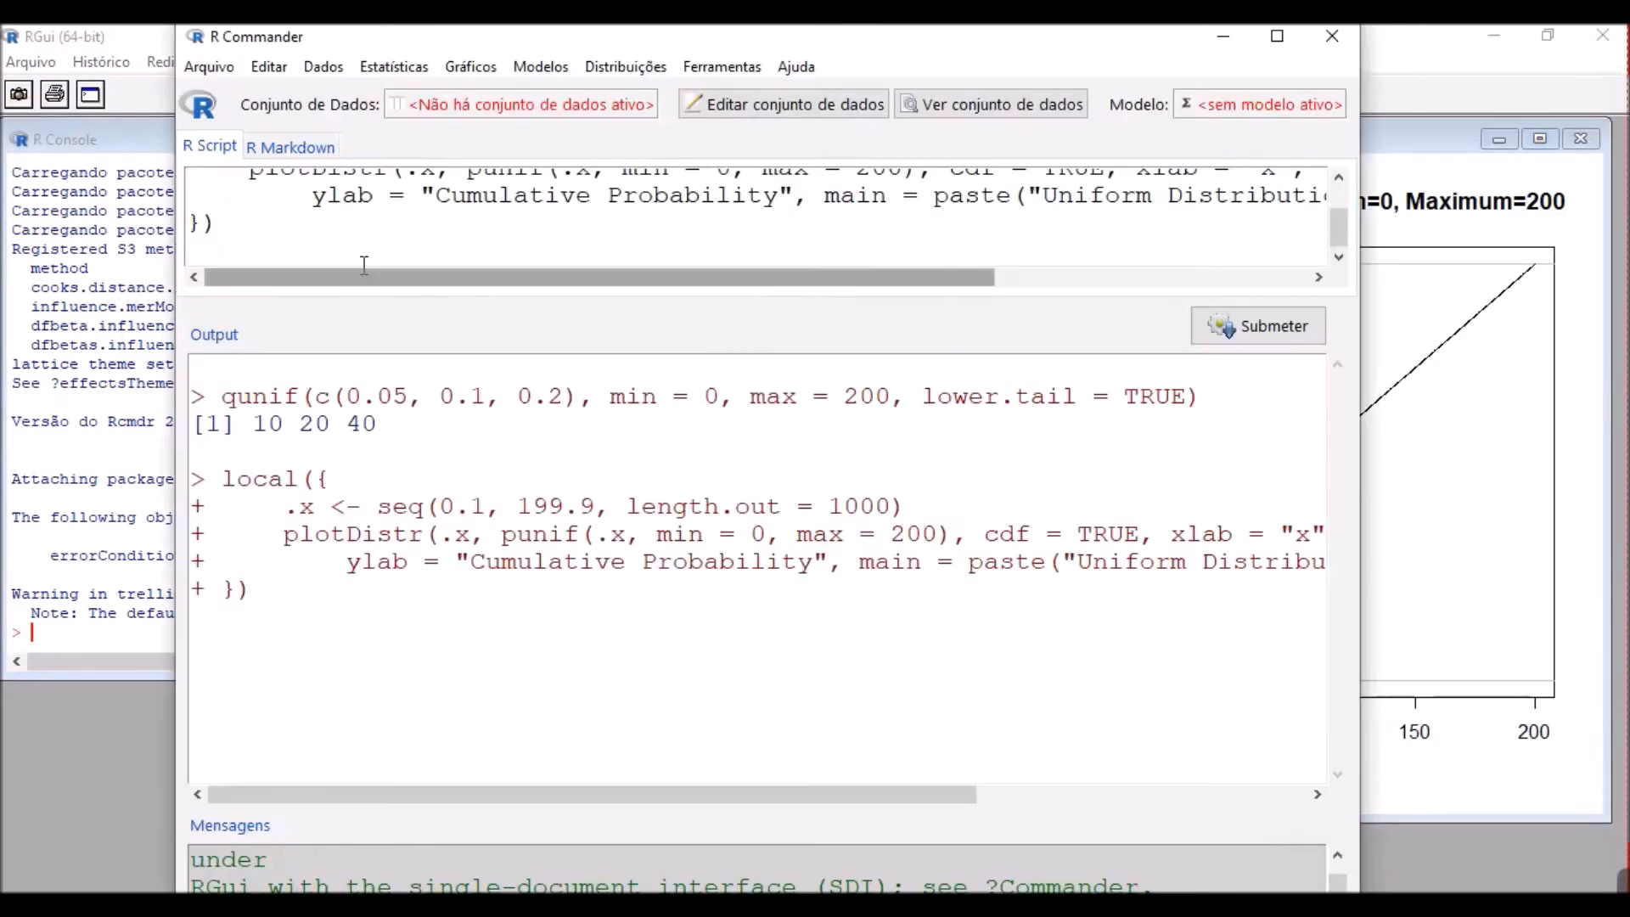
pyautogui.click(626, 67)
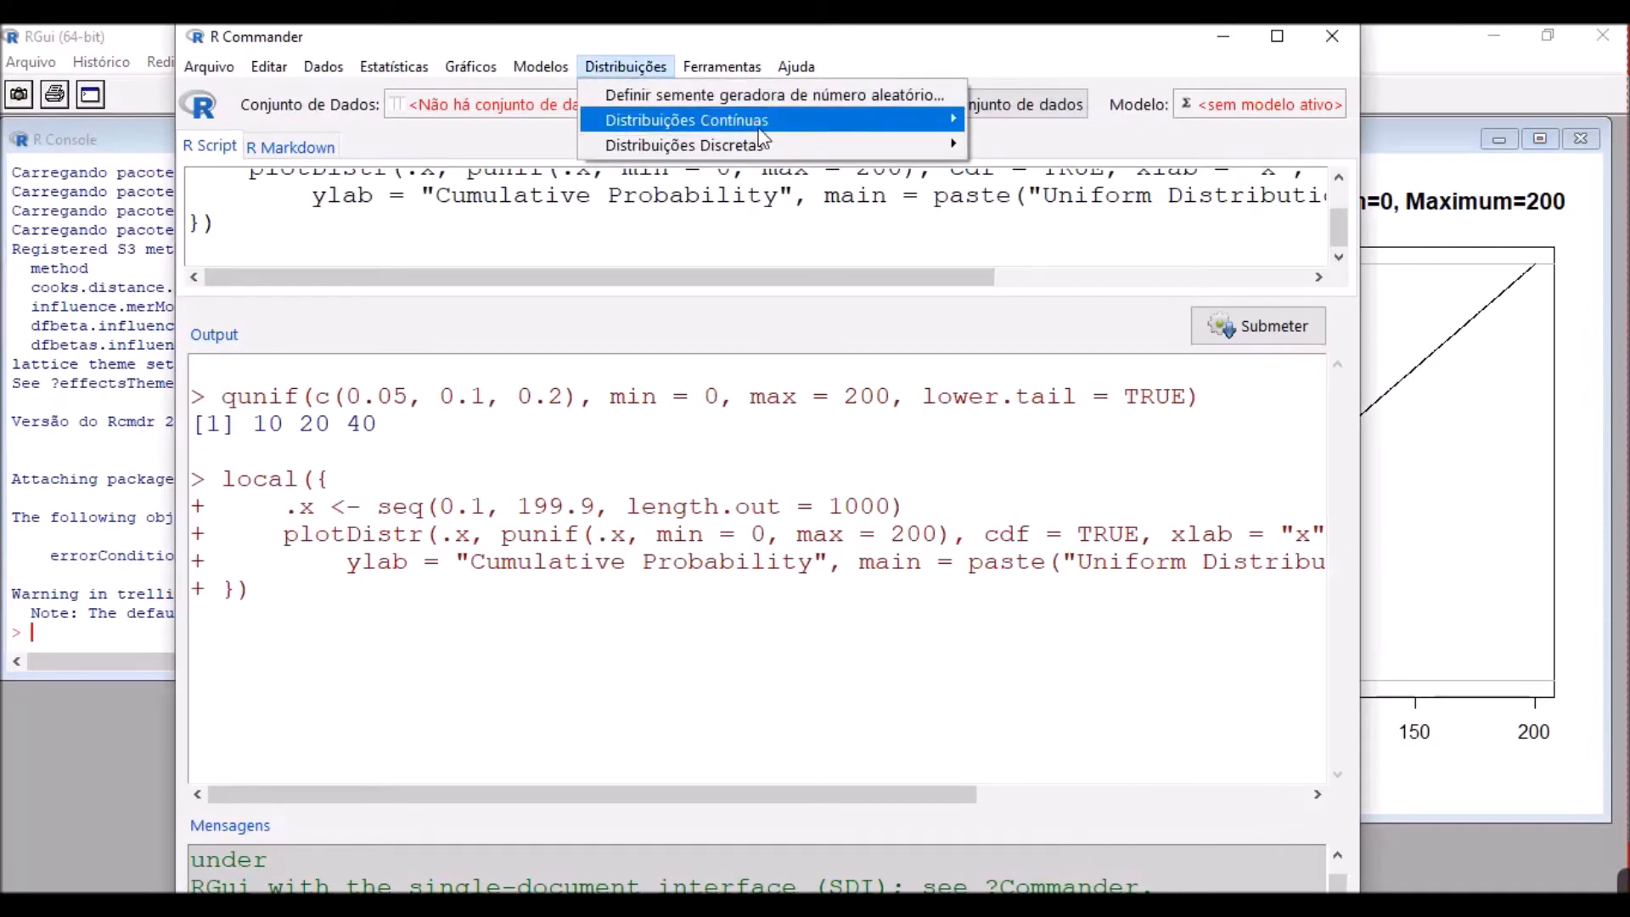
pyautogui.moveTo(743, 126)
pyautogui.moveTo(1151, 263)
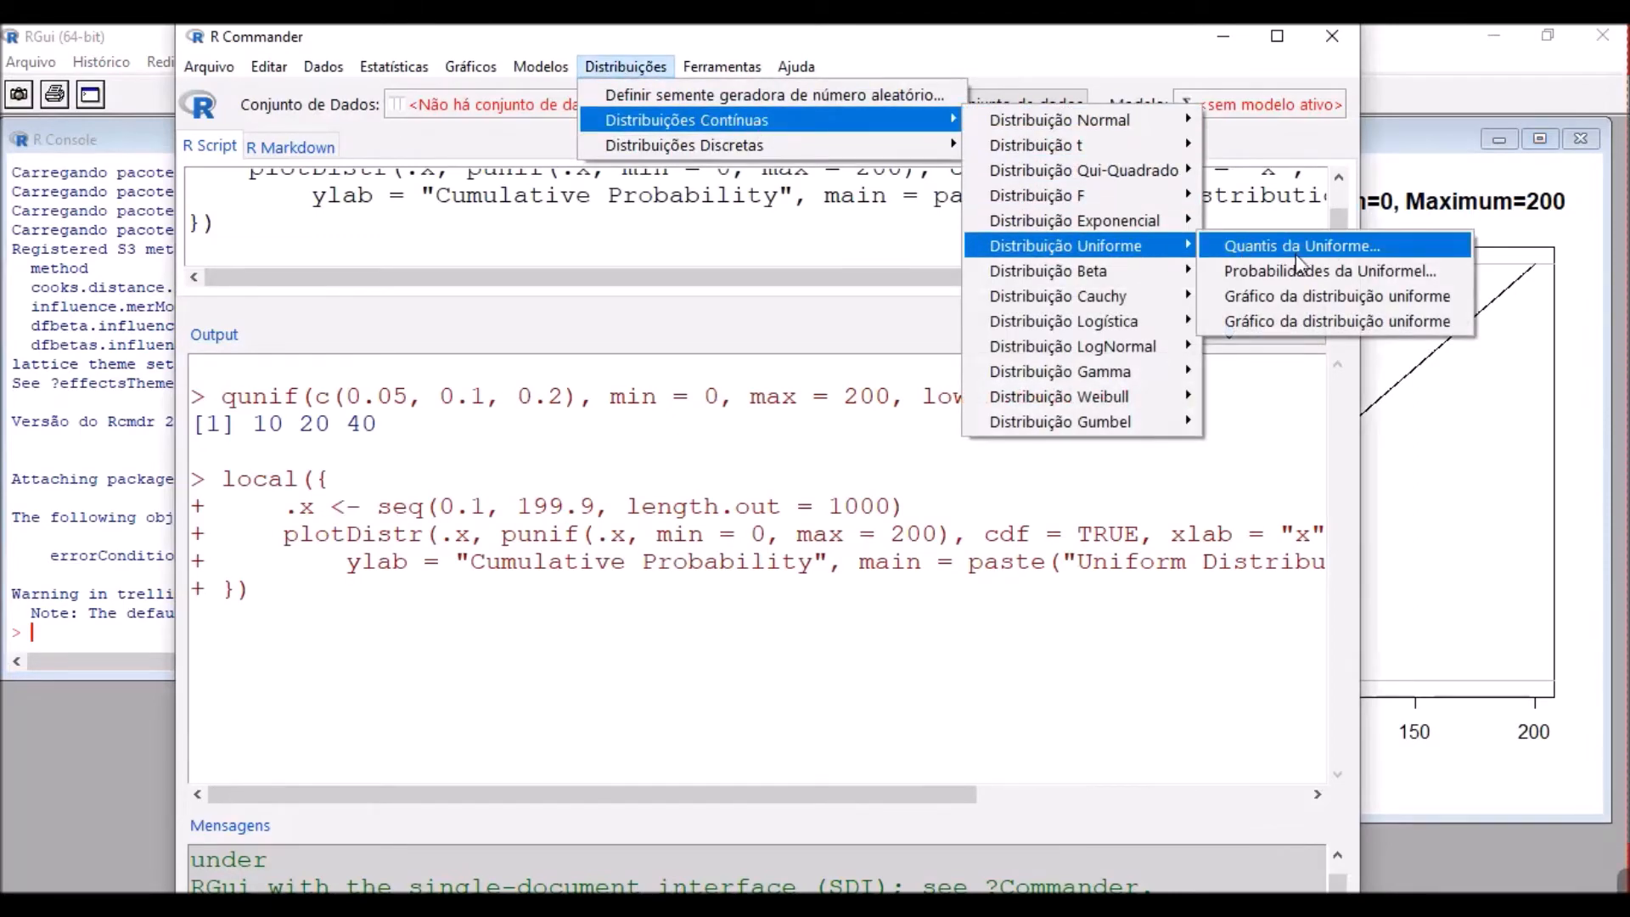
pyautogui.click(1313, 297)
pyautogui.click(216, 206)
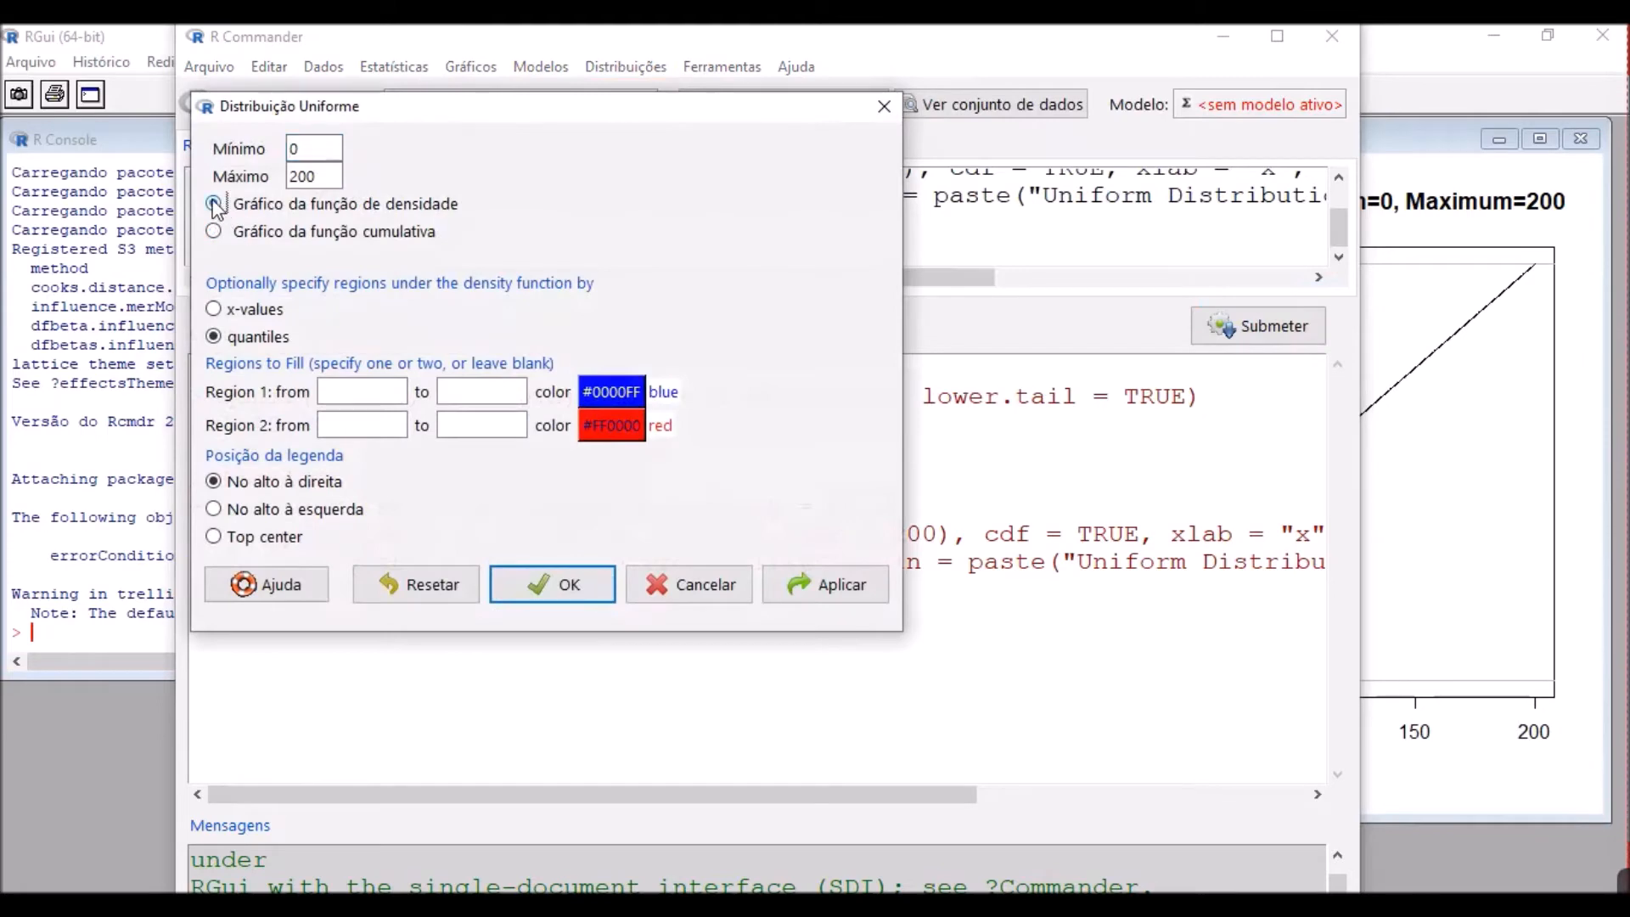
# Set region 1 to quantiles 0 to 0.05 in blue and generate the uniform density plot
pyautogui.click(362, 391)
pyautogui.write('0')
pyautogui.click(480, 391)
pyautogui.write('0.05')
pyautogui.click(559, 587)
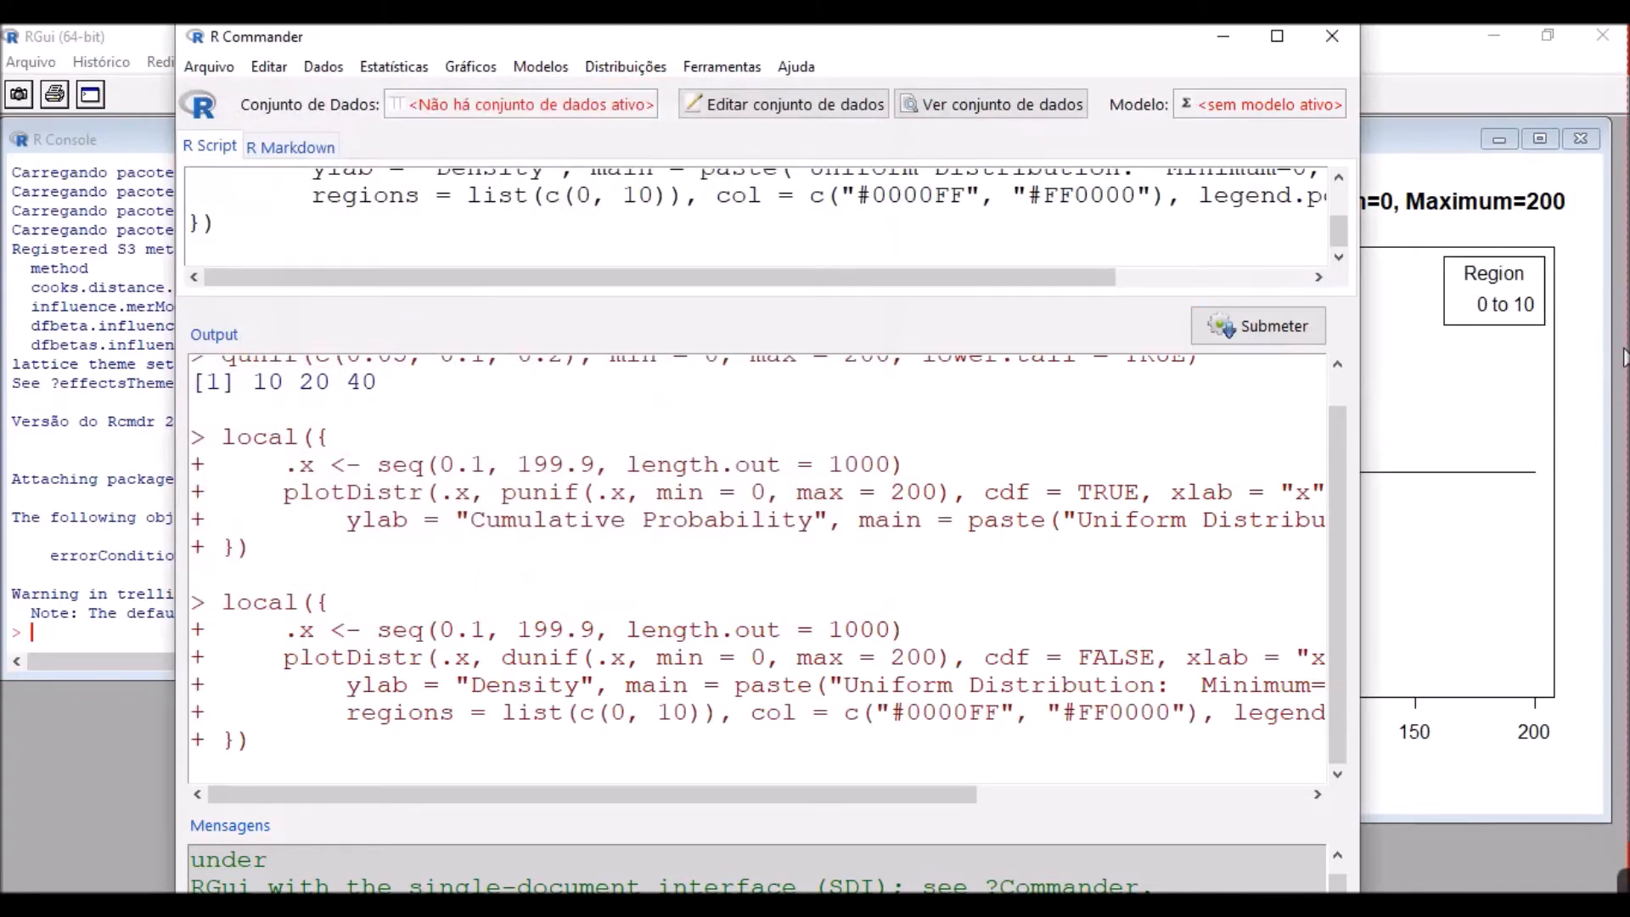
# Examine the density plot's shaded lower-tail region at full size, and restore the graphics window
pyautogui.click(1489, 110)
pyautogui.click(1538, 139)
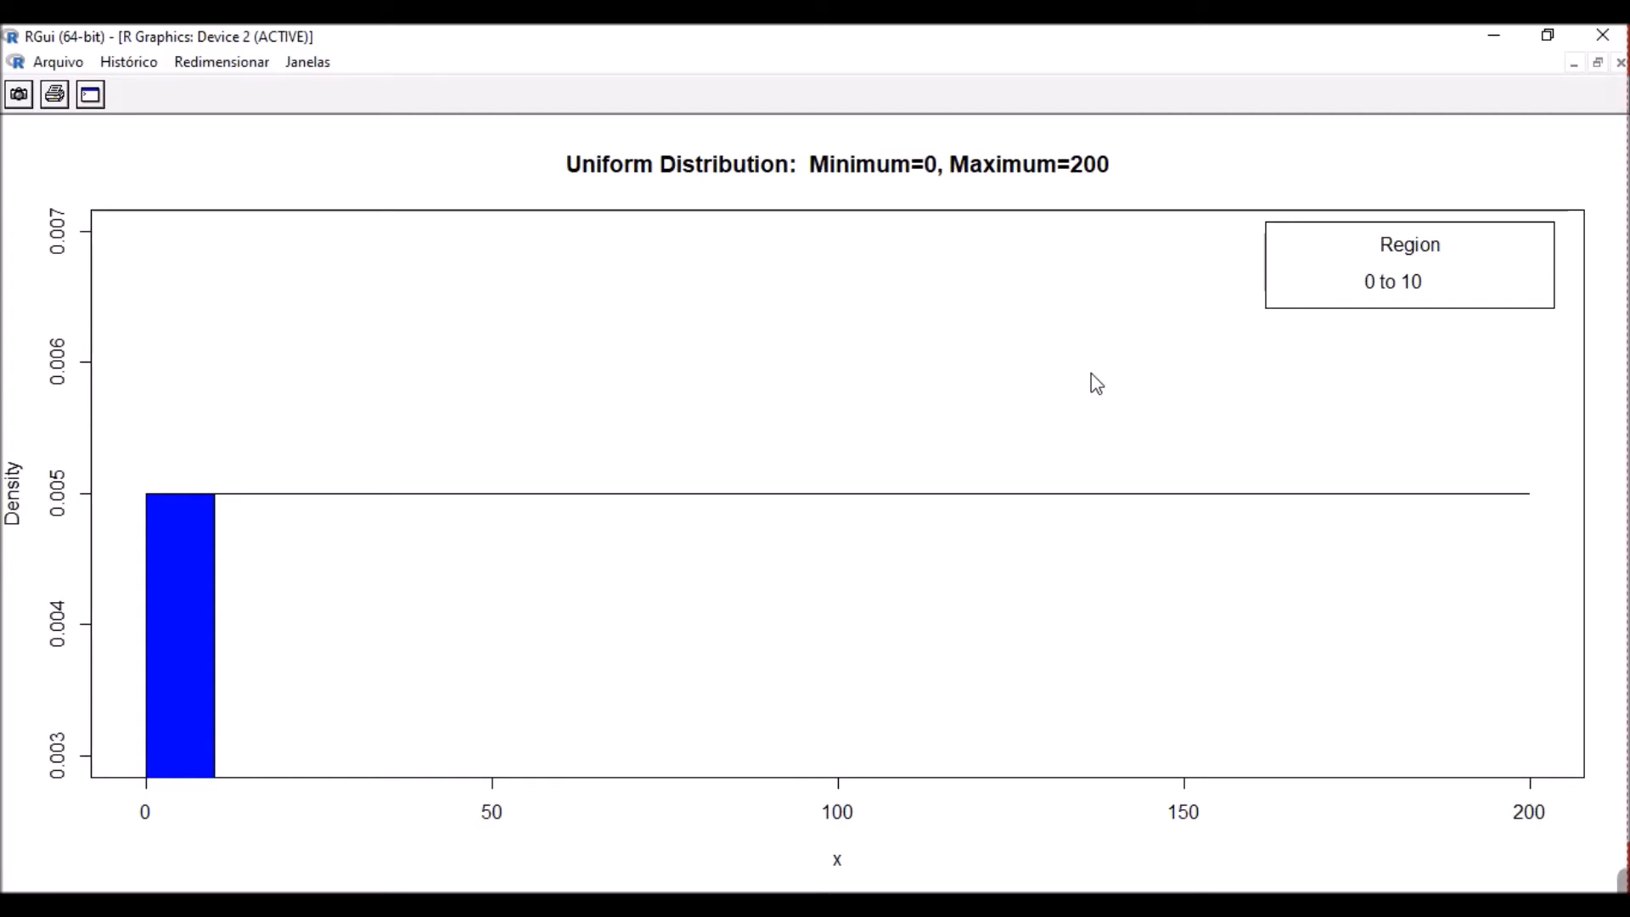
pyautogui.click(1598, 64)
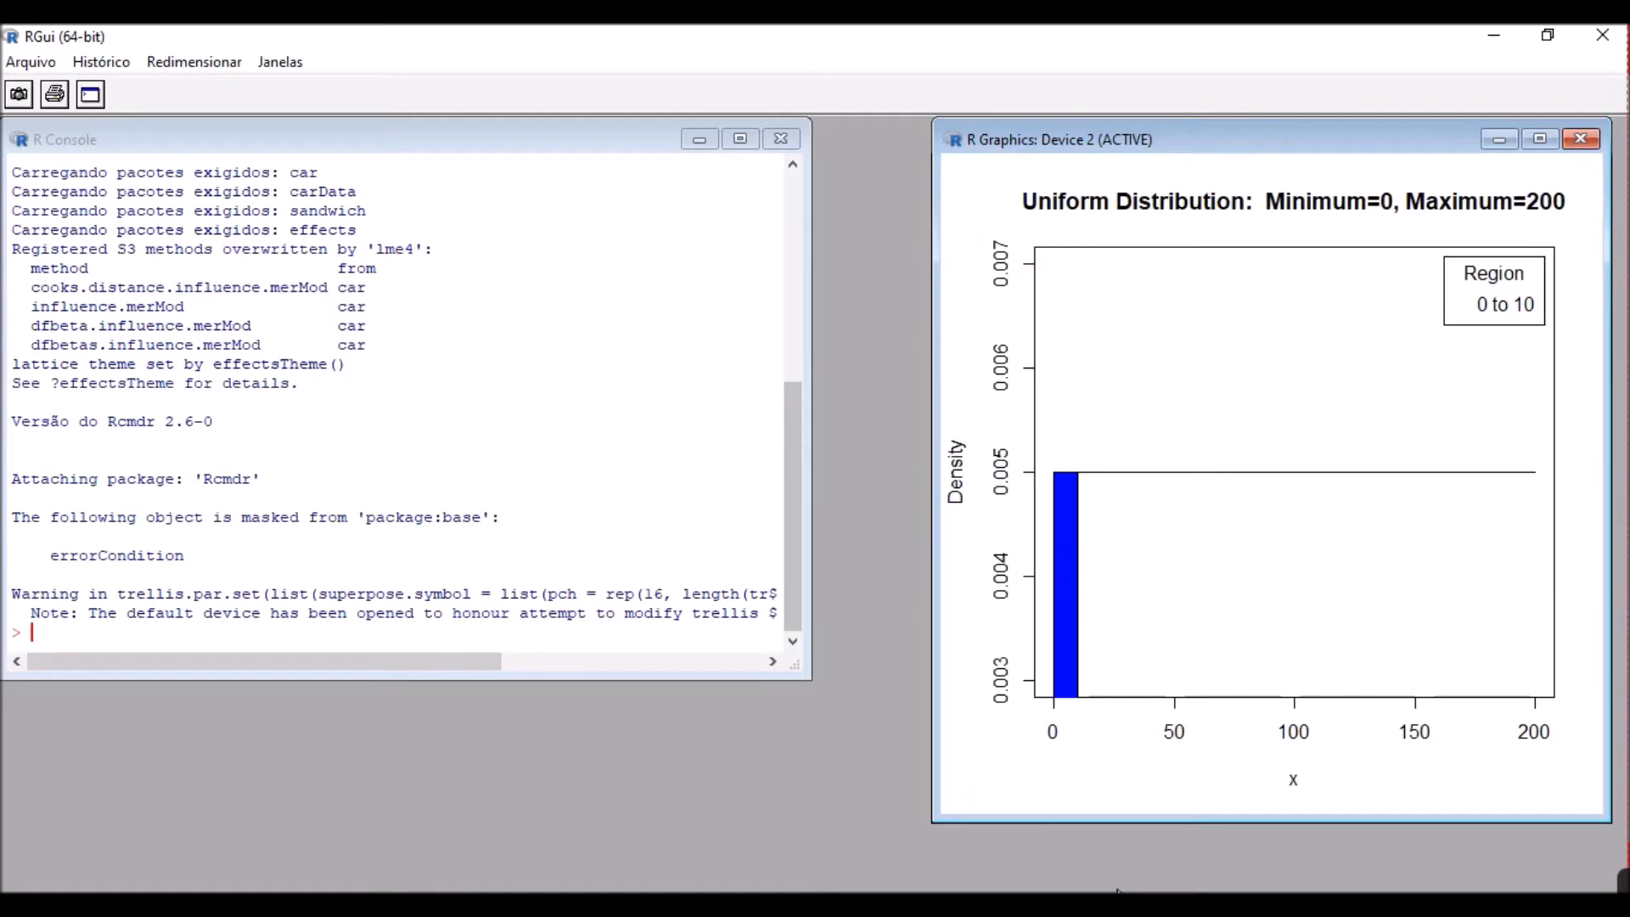
# Return to R Commander and compute the upper-tail quantiles of the uniform distribution from 0 to 200 for probabilities 0.05, 0.1 and 0.2
pyautogui.click(1142, 905)
pyautogui.click(1284, 856)
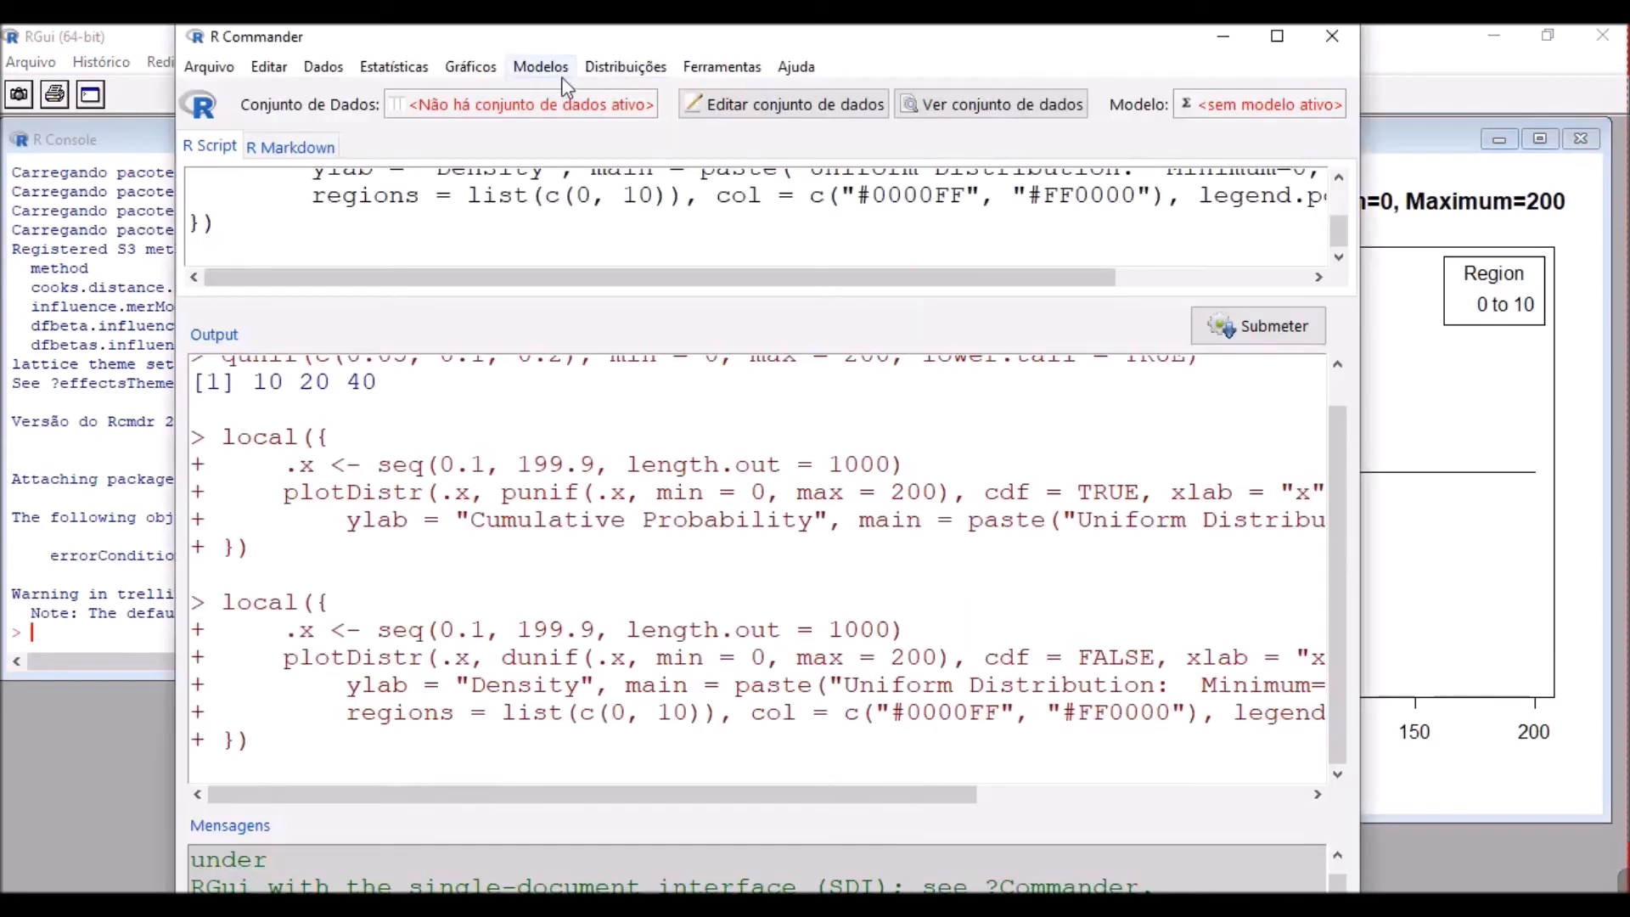
pyautogui.click(633, 67)
pyautogui.moveTo(723, 127)
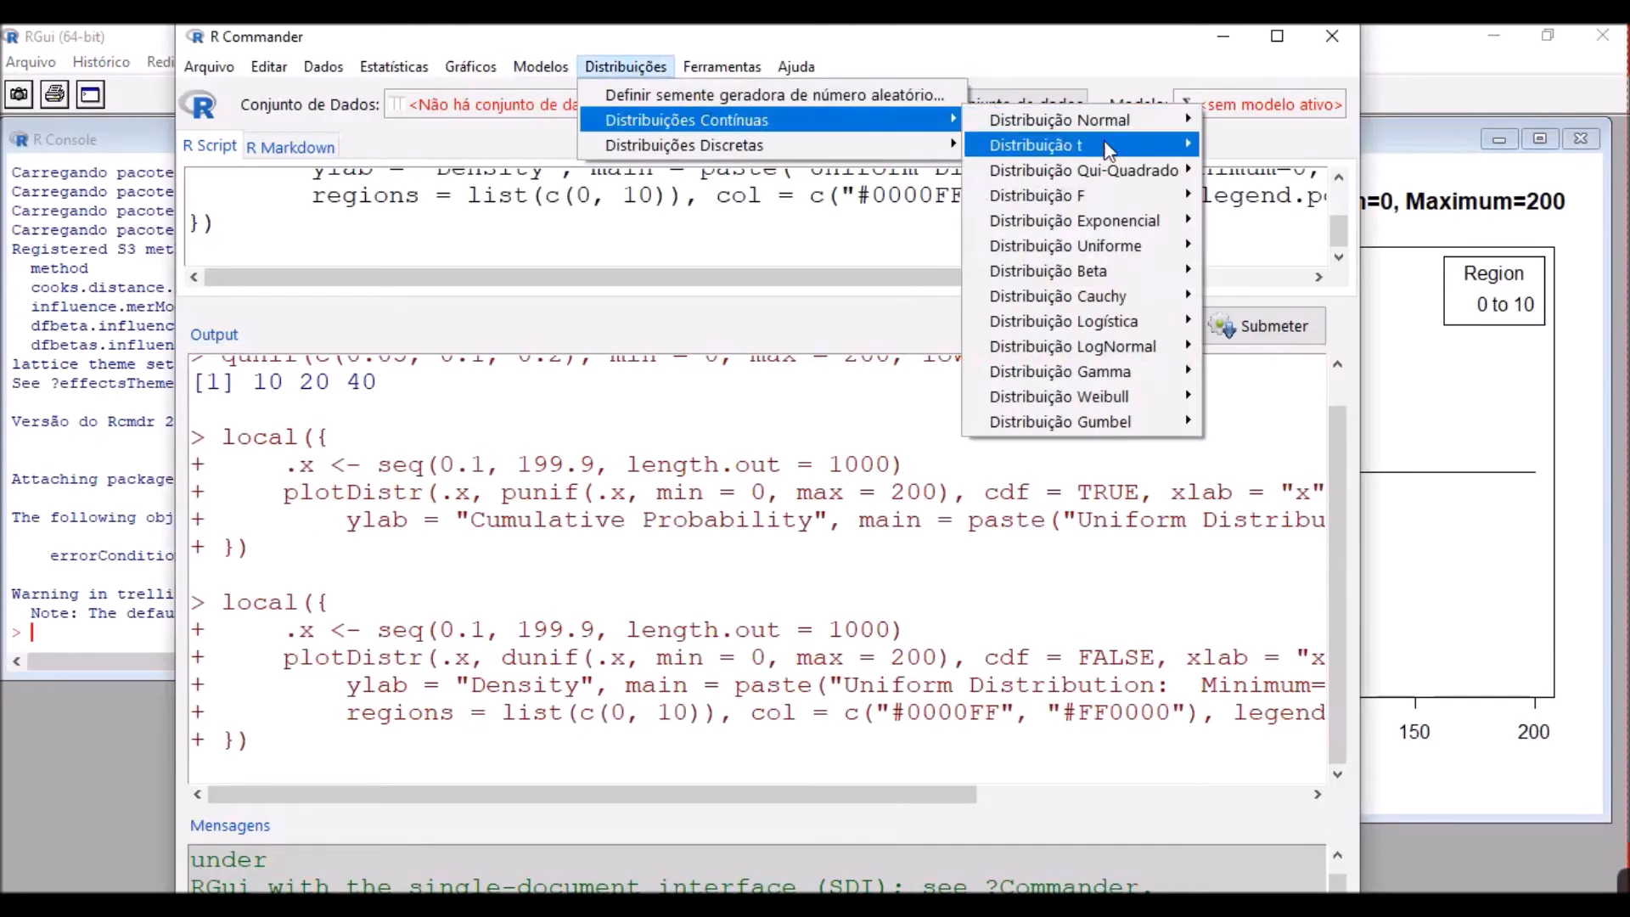
pyautogui.moveTo(1133, 254)
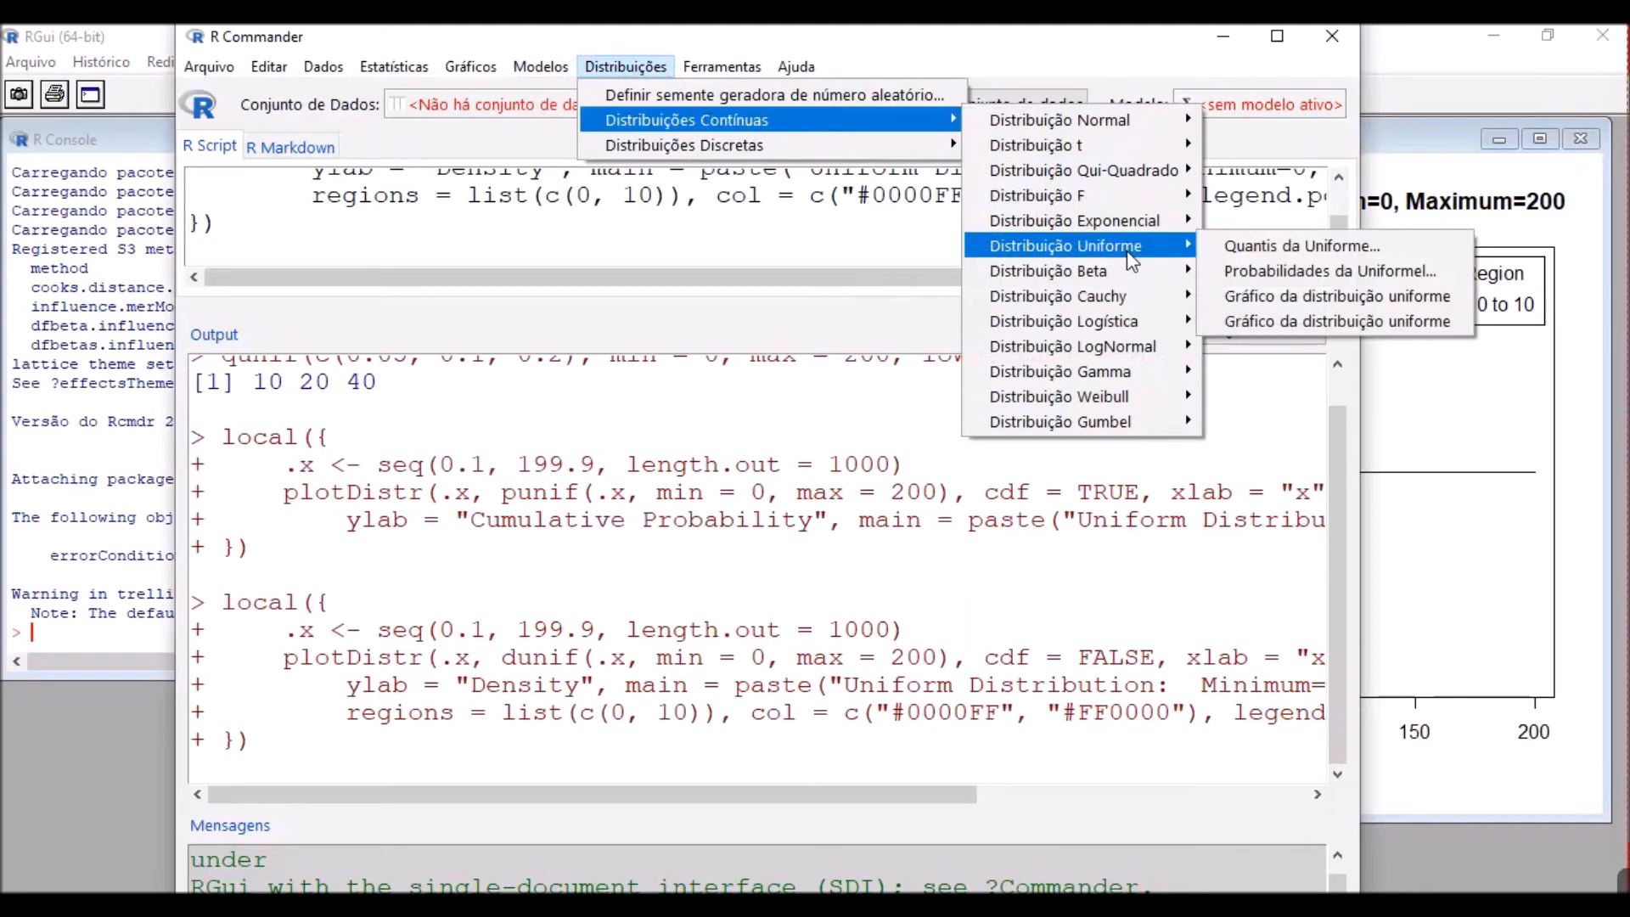
pyautogui.click(1267, 246)
pyautogui.click(219, 259)
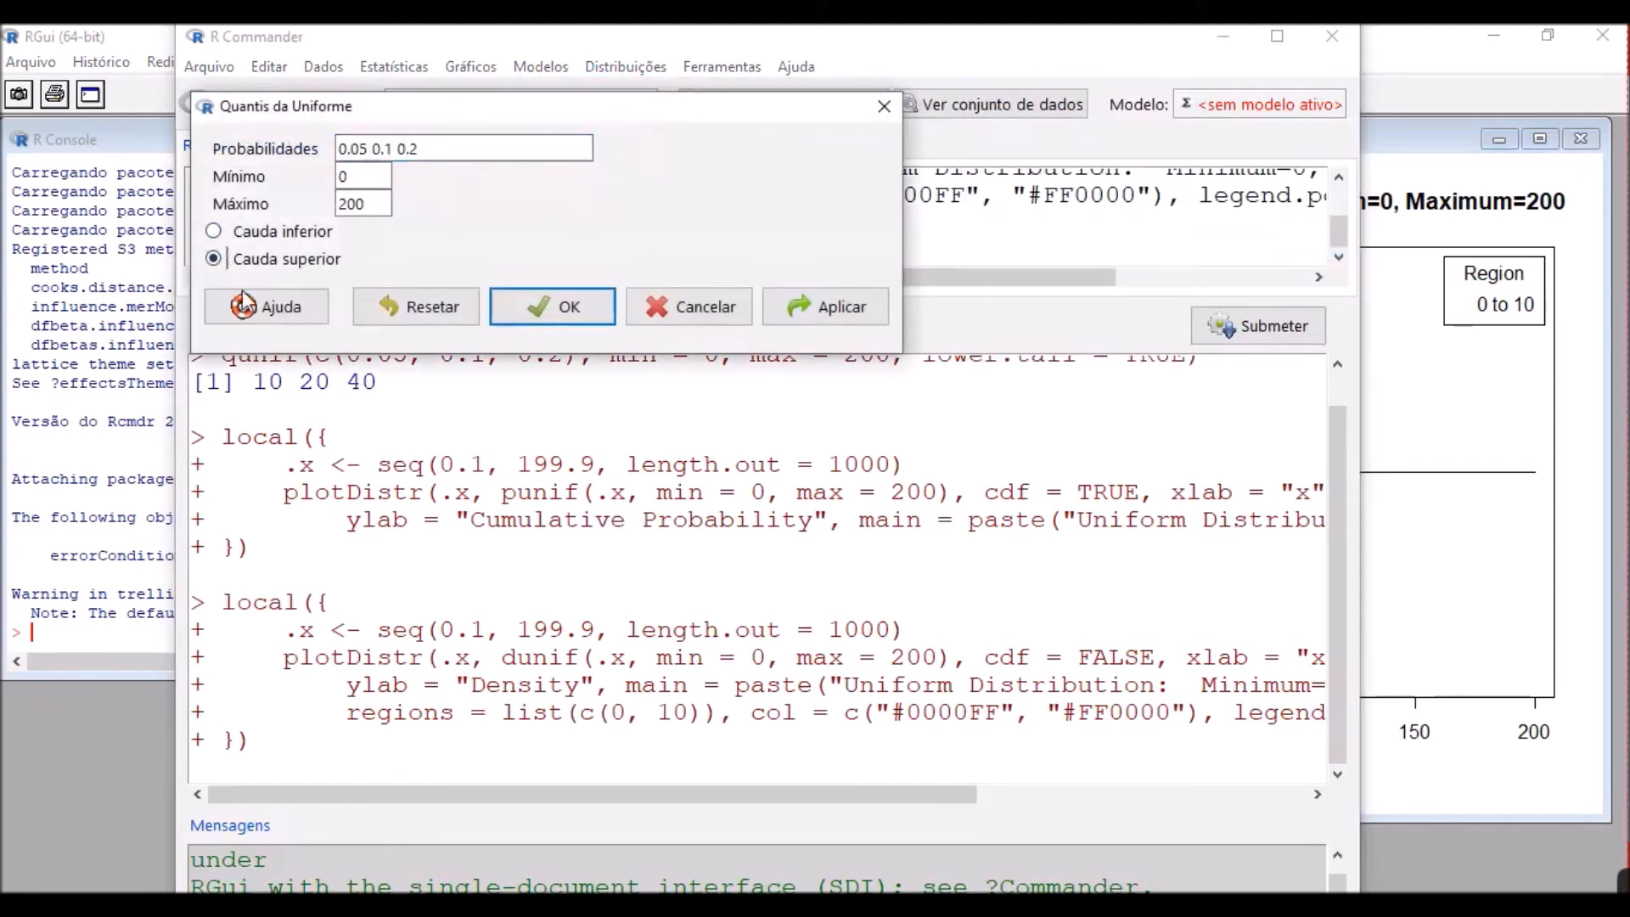
pyautogui.click(572, 309)
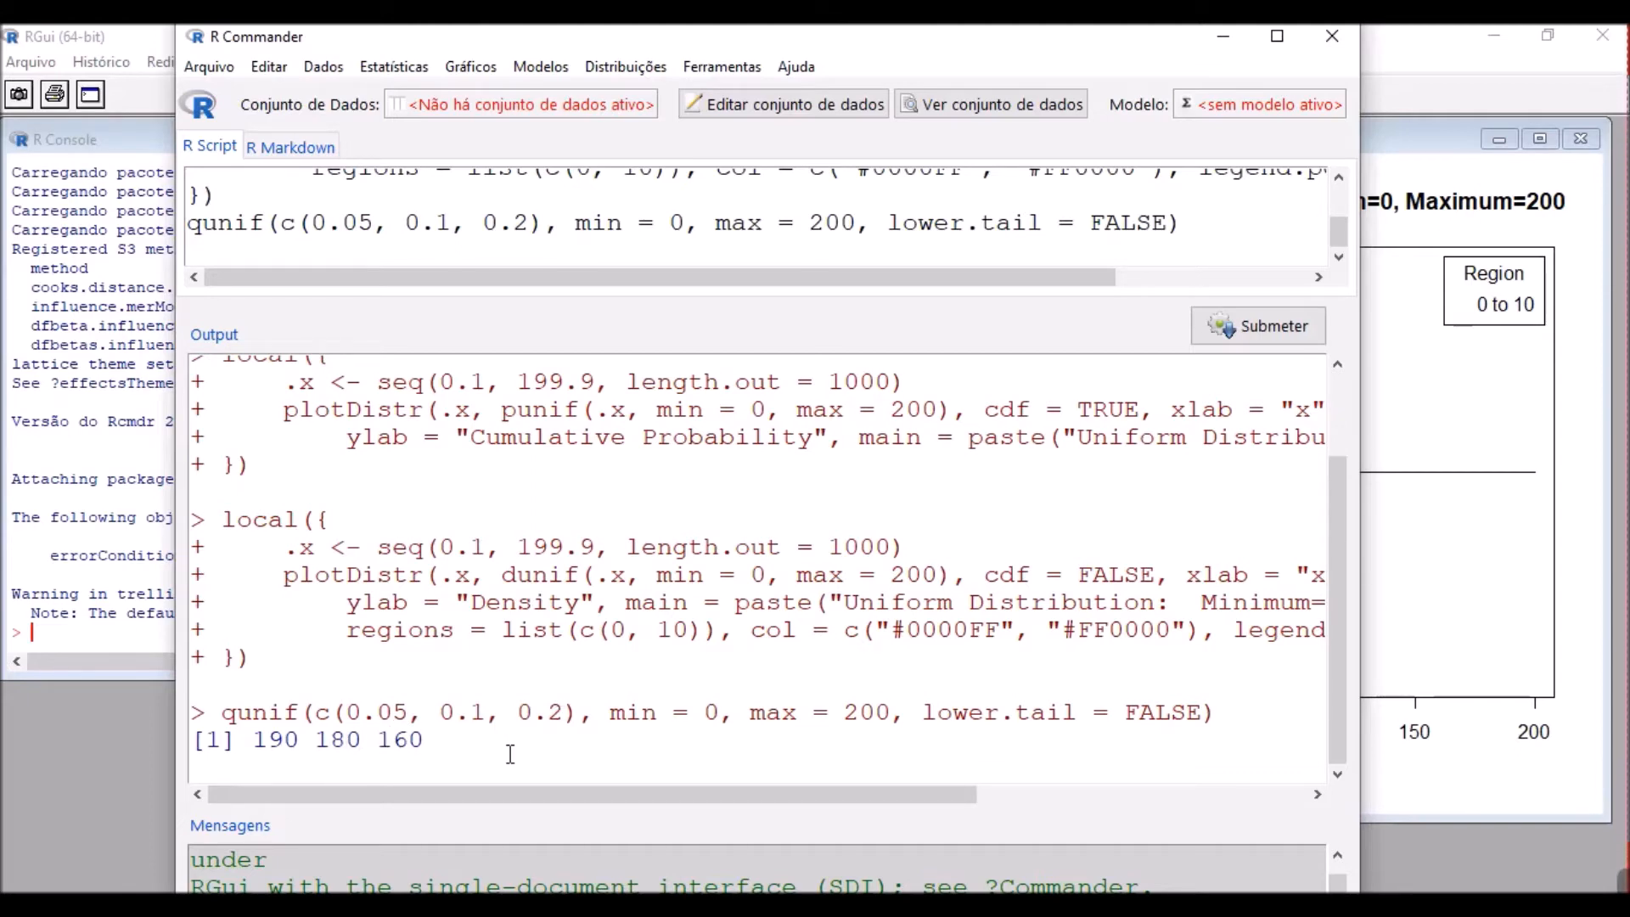
# Plot the uniform density function between 0 and 200 with region 1 filled from quantile 0.95 to 1
pyautogui.click(642, 75)
pyautogui.moveTo(706, 120)
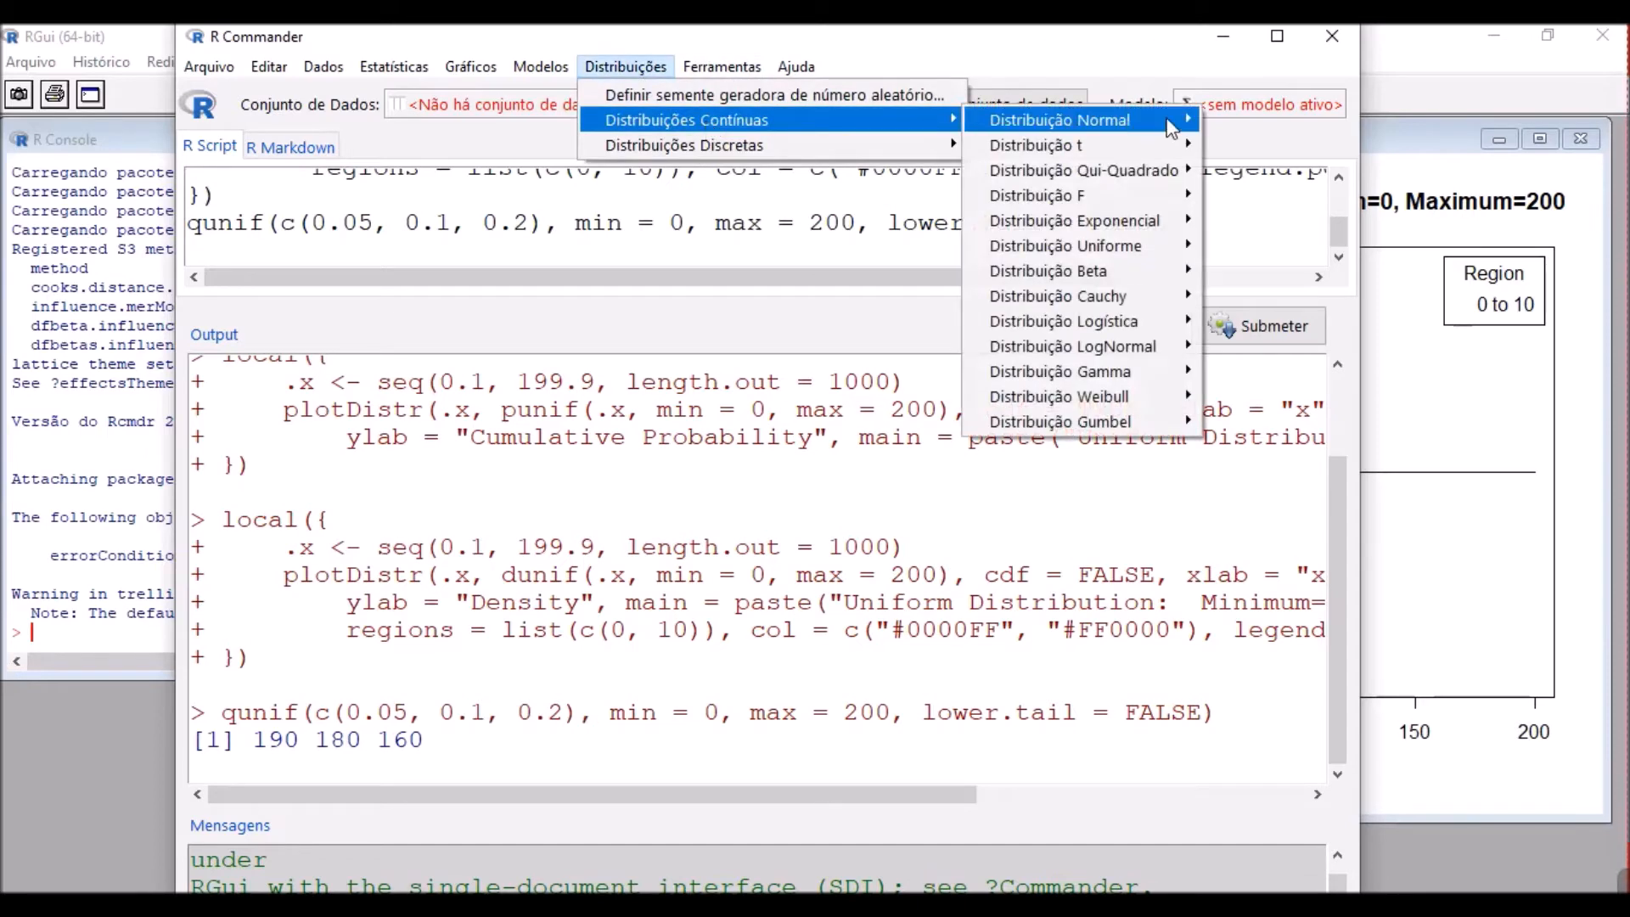
pyautogui.moveTo(1170, 130)
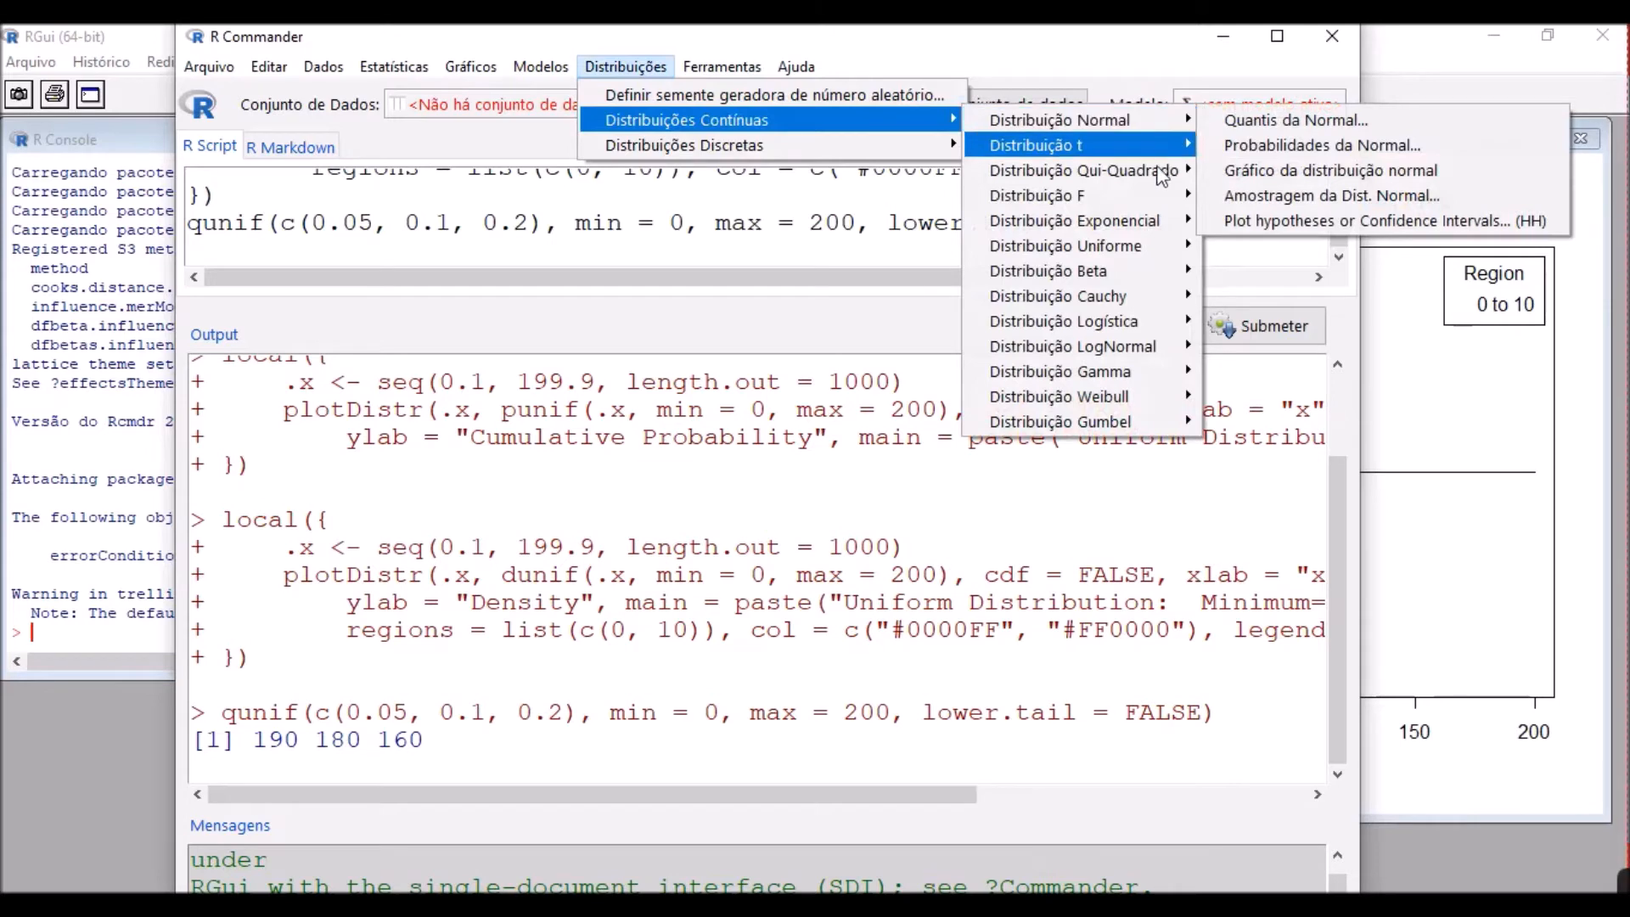
pyautogui.moveTo(1141, 258)
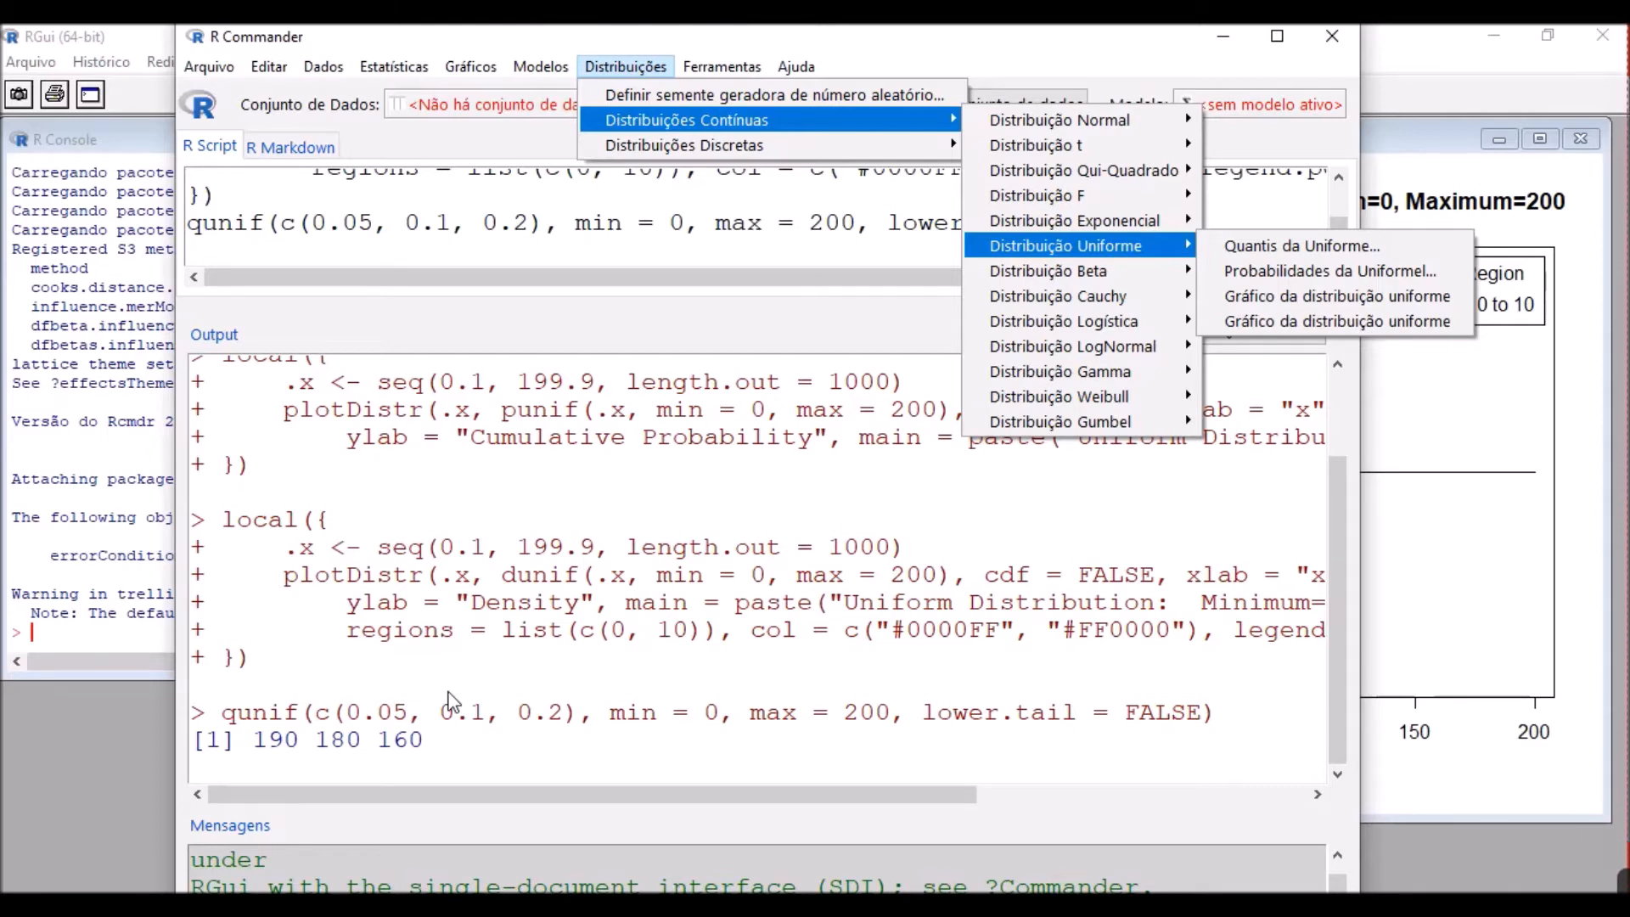
pyautogui.click(1321, 295)
pyautogui.click(351, 391)
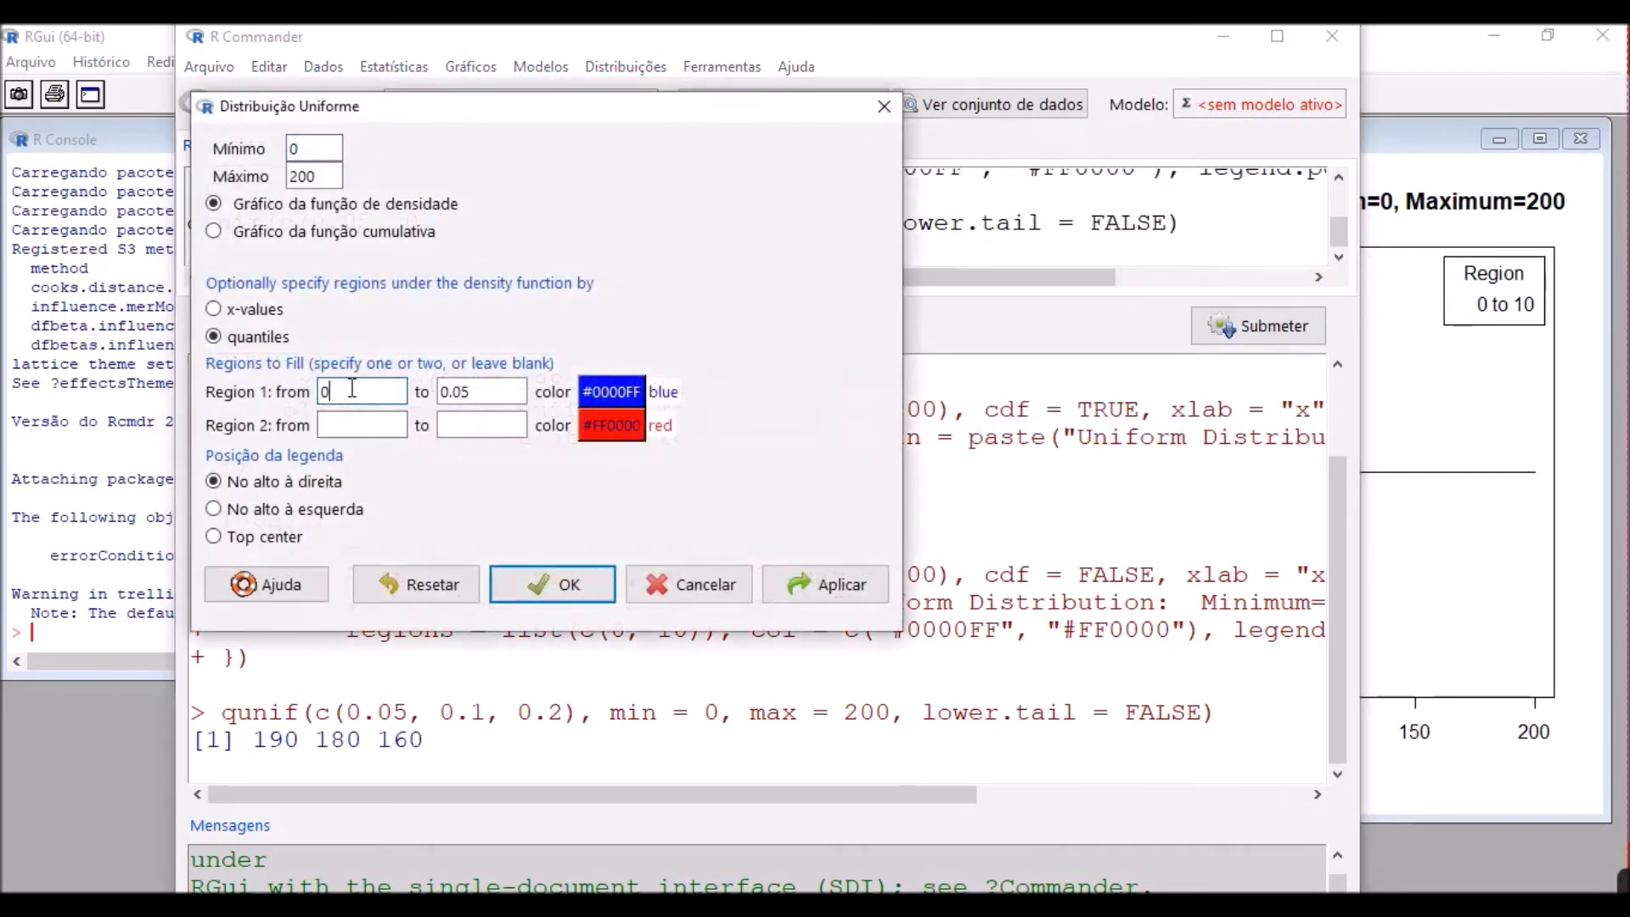
pyautogui.write('.95')
pyautogui.tripleClick(474, 396)
pyautogui.write('1')
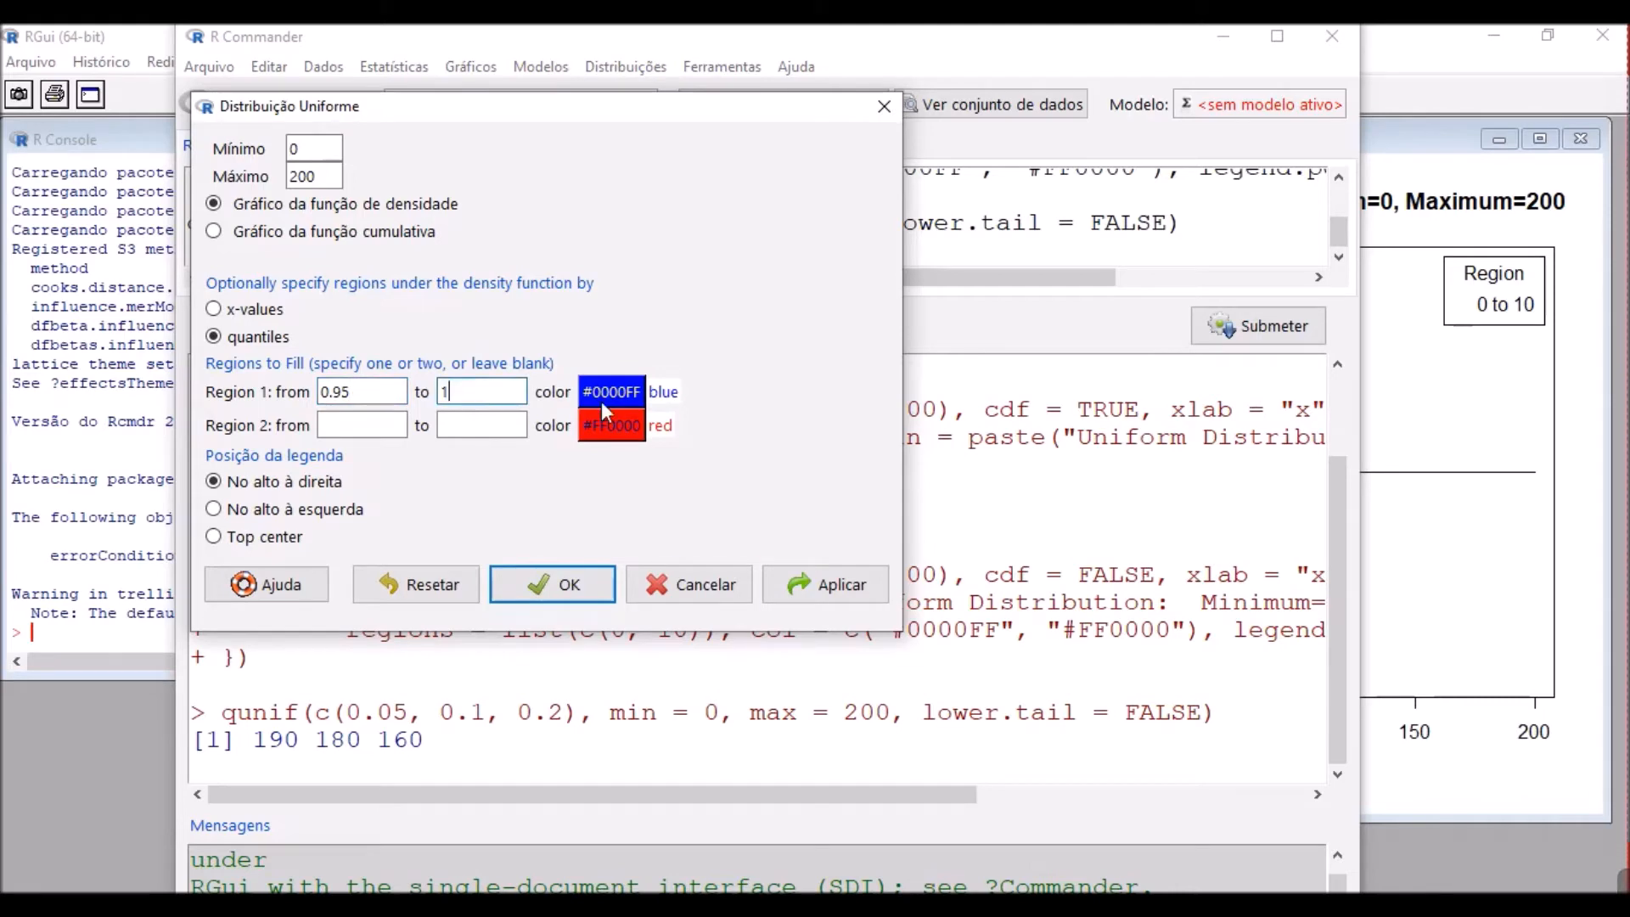
pyautogui.click(562, 584)
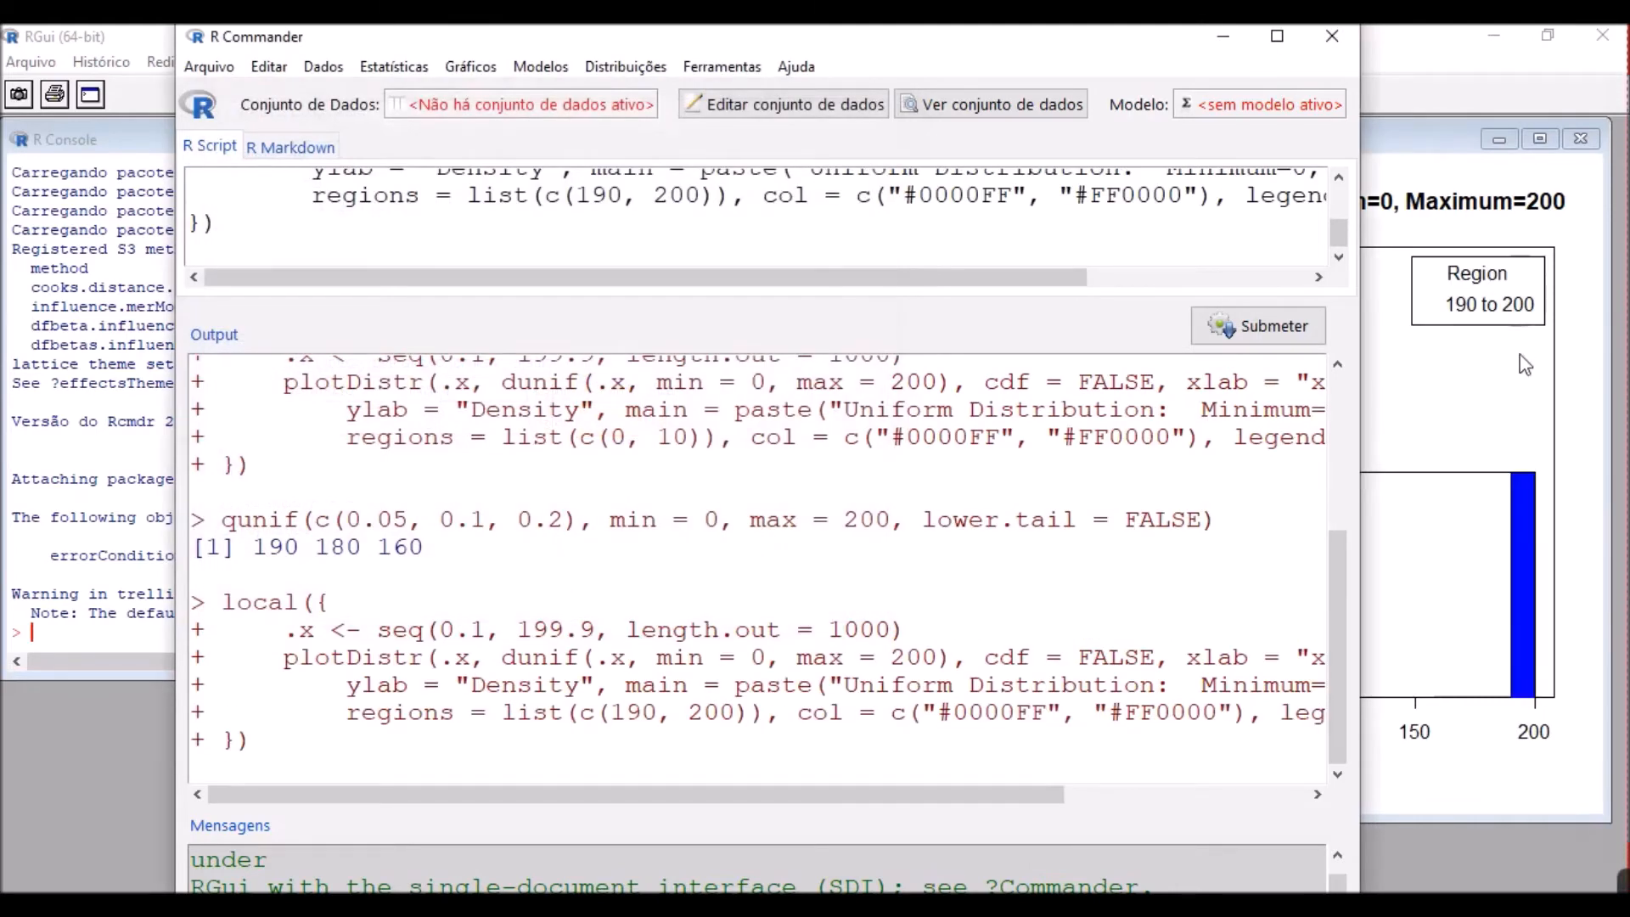
# Examine the upper-tail density plot at full size and check the graph's copy and save options
pyautogui.click(1541, 382)
pyautogui.click(1540, 139)
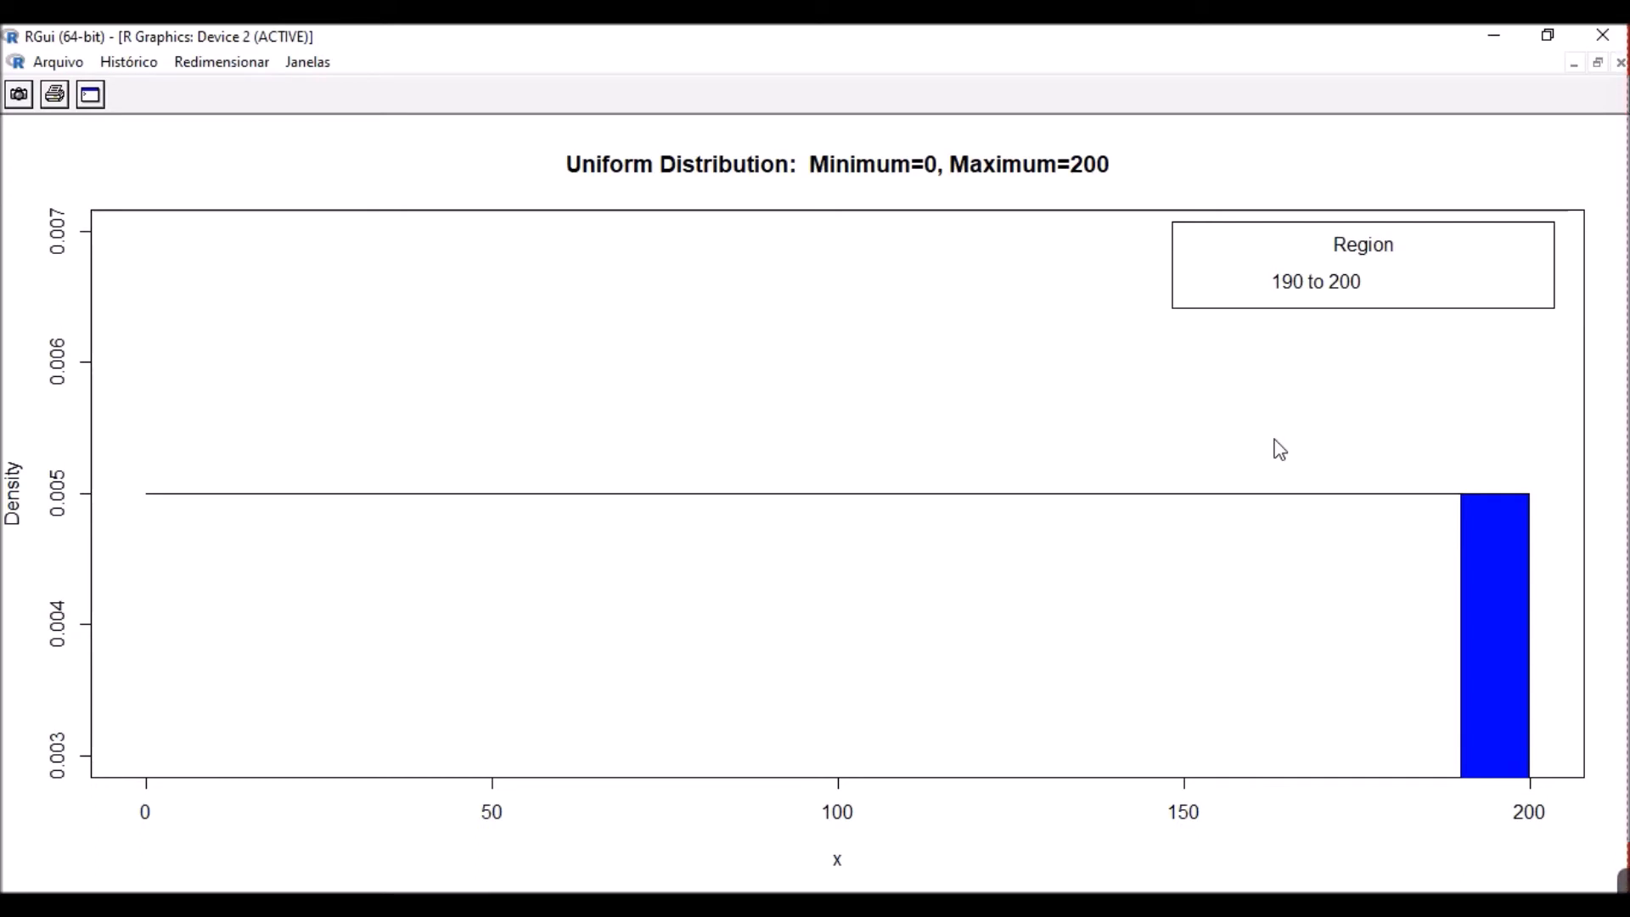
pyautogui.rightClick(368, 149)
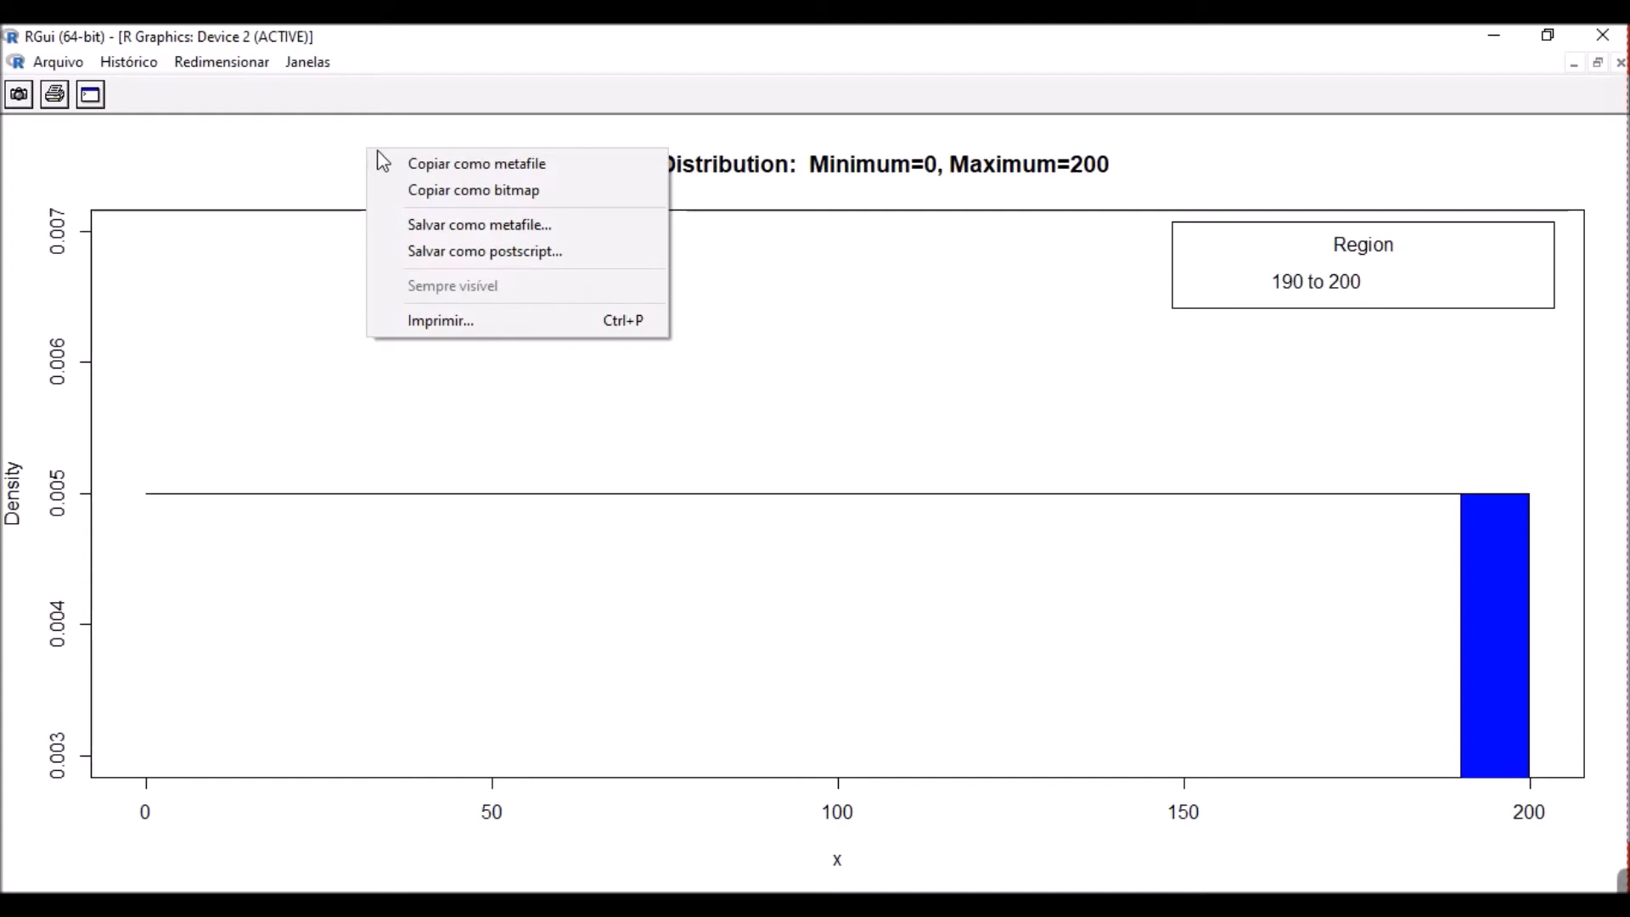
pyautogui.click(1303, 156)
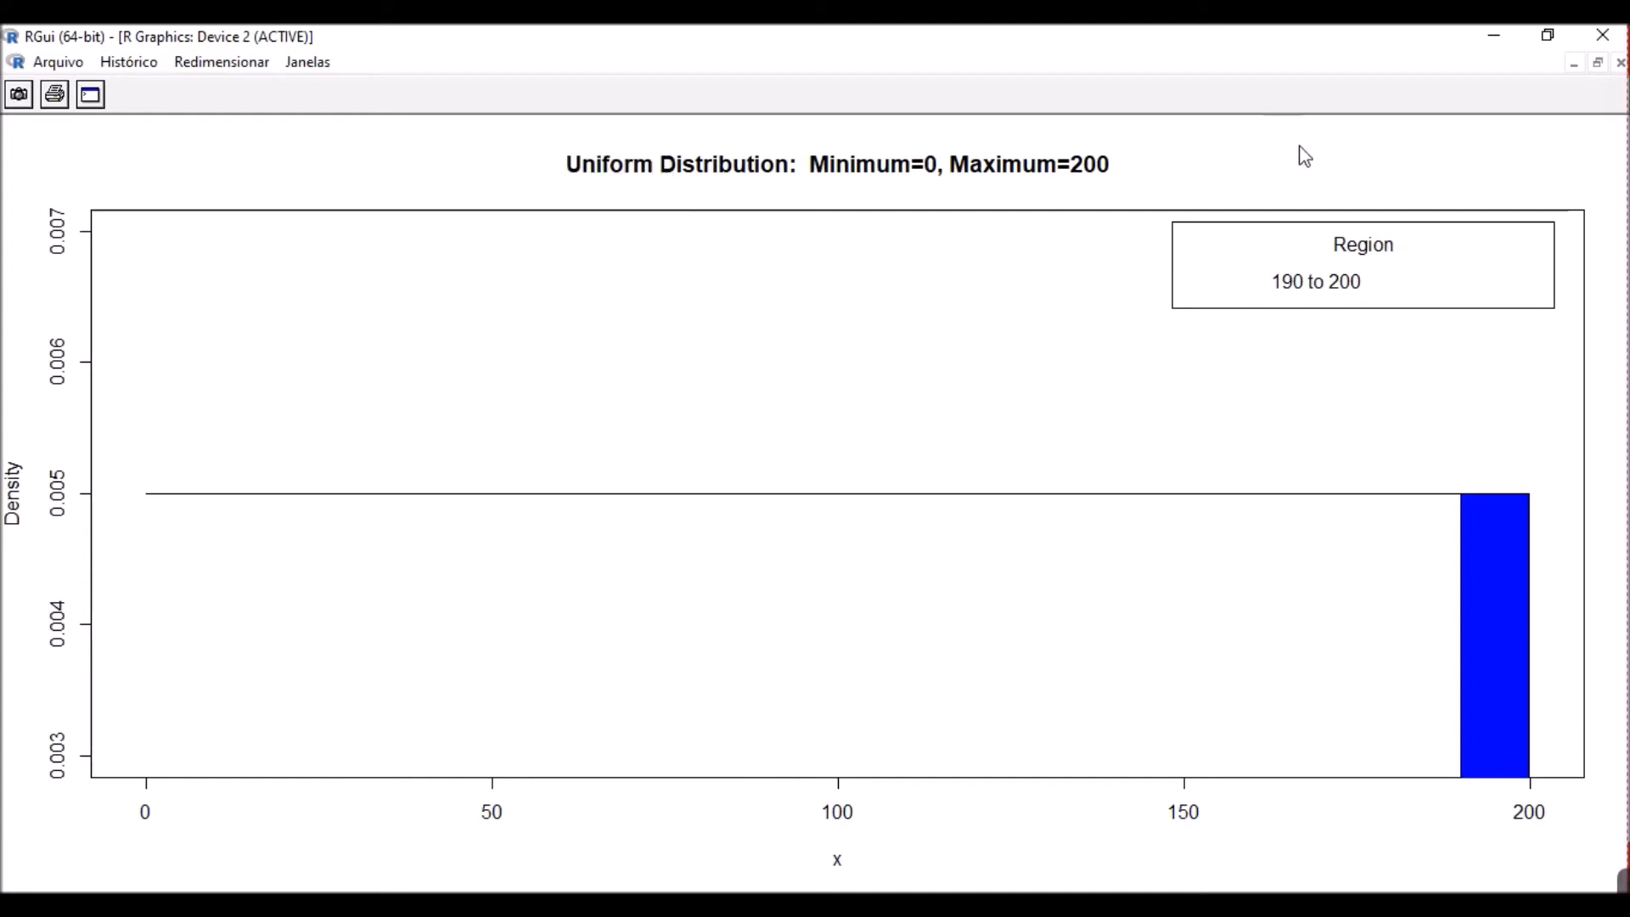
# Restore the graphics window, return to R Commander and set up uniform sampling into UniformSamples with minimum 0 and maximum 200
pyautogui.click(1599, 64)
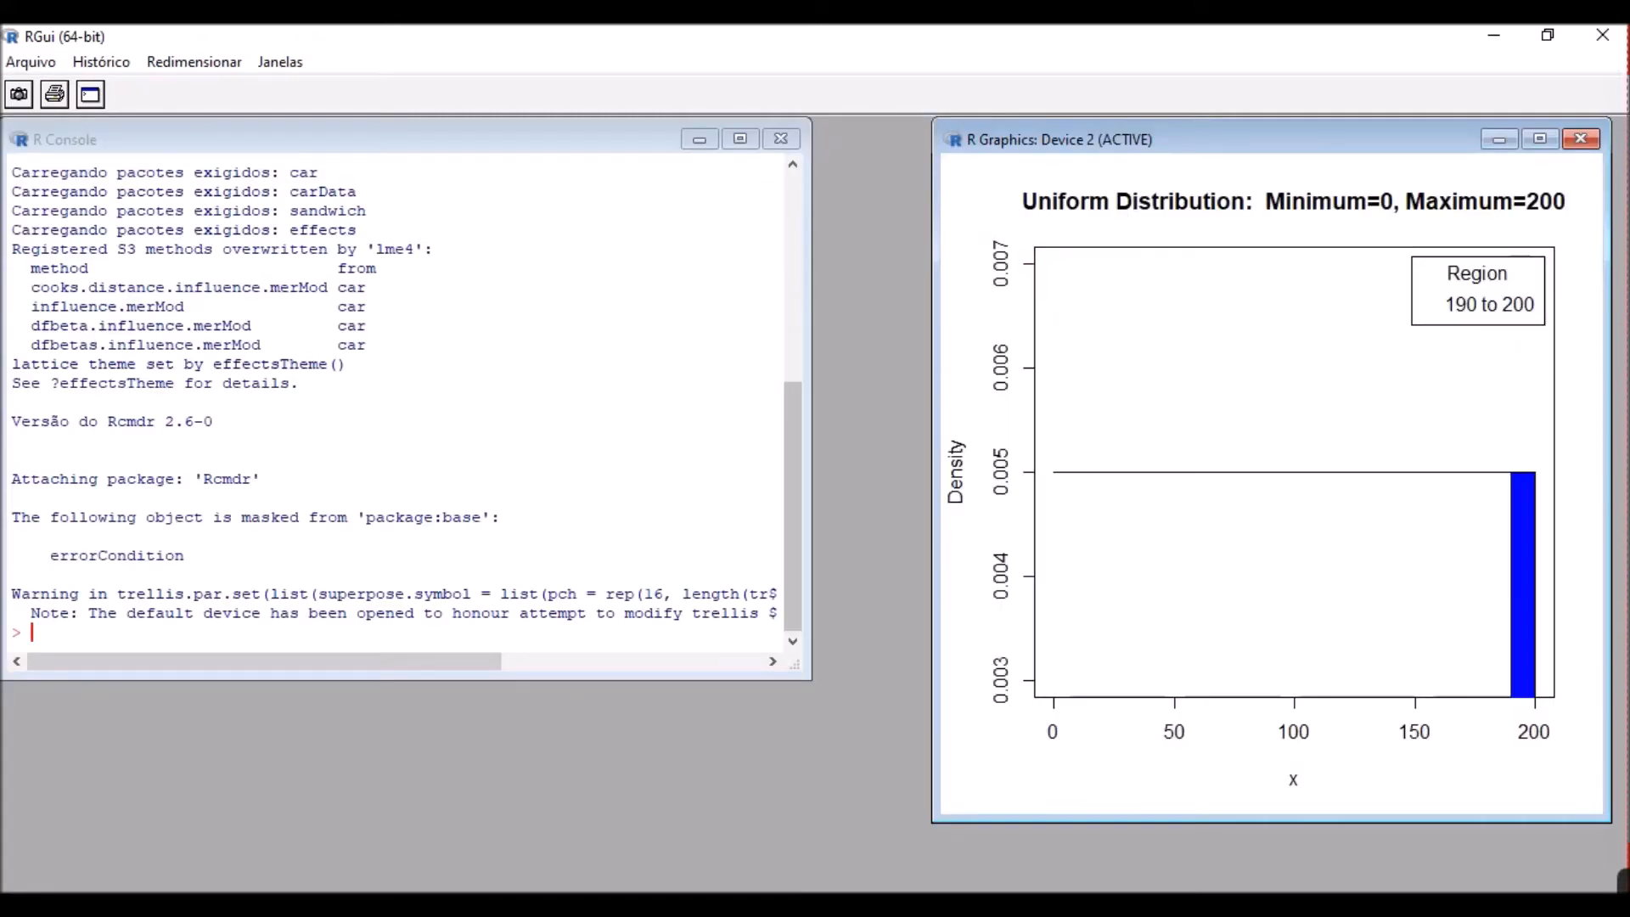
pyautogui.click(1243, 819)
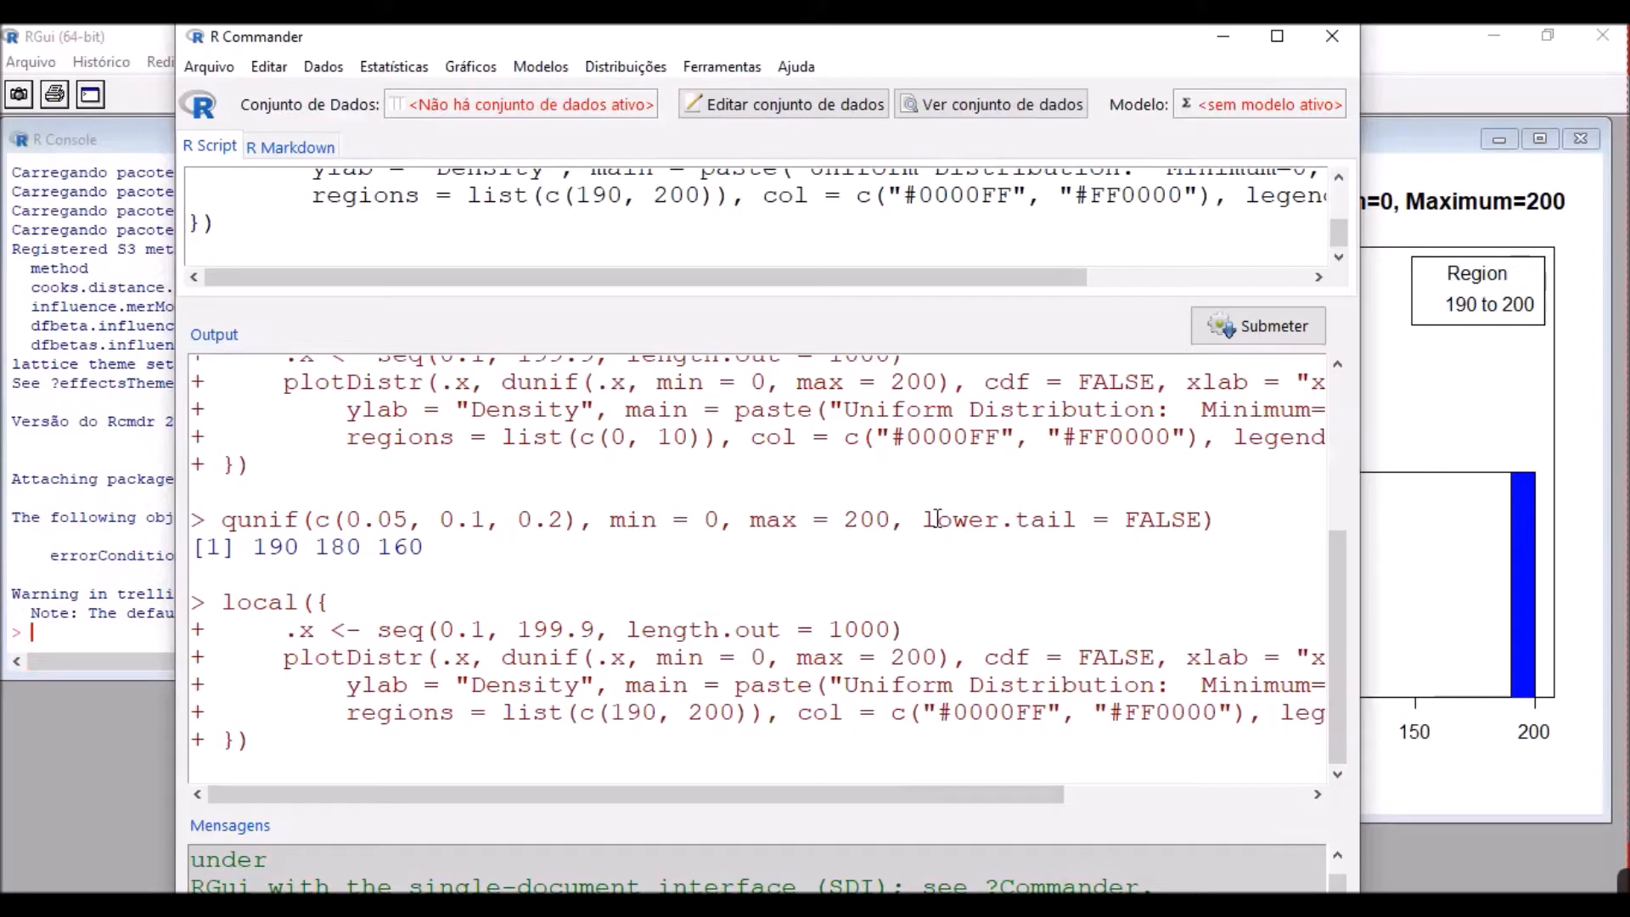
pyautogui.click(624, 66)
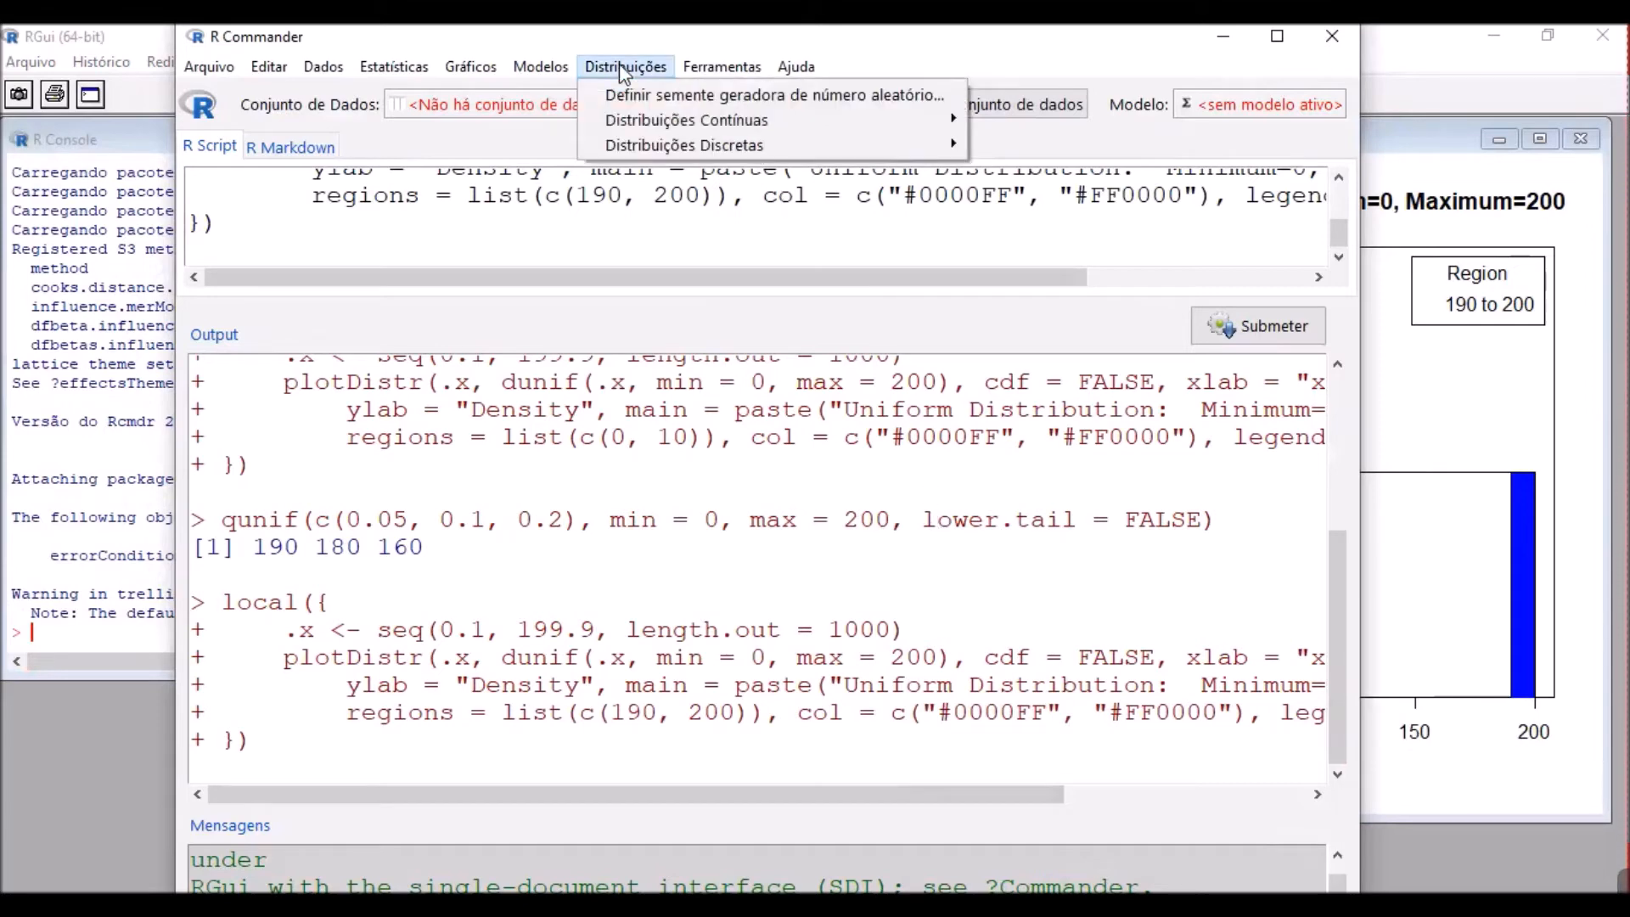
pyautogui.moveTo(691, 123)
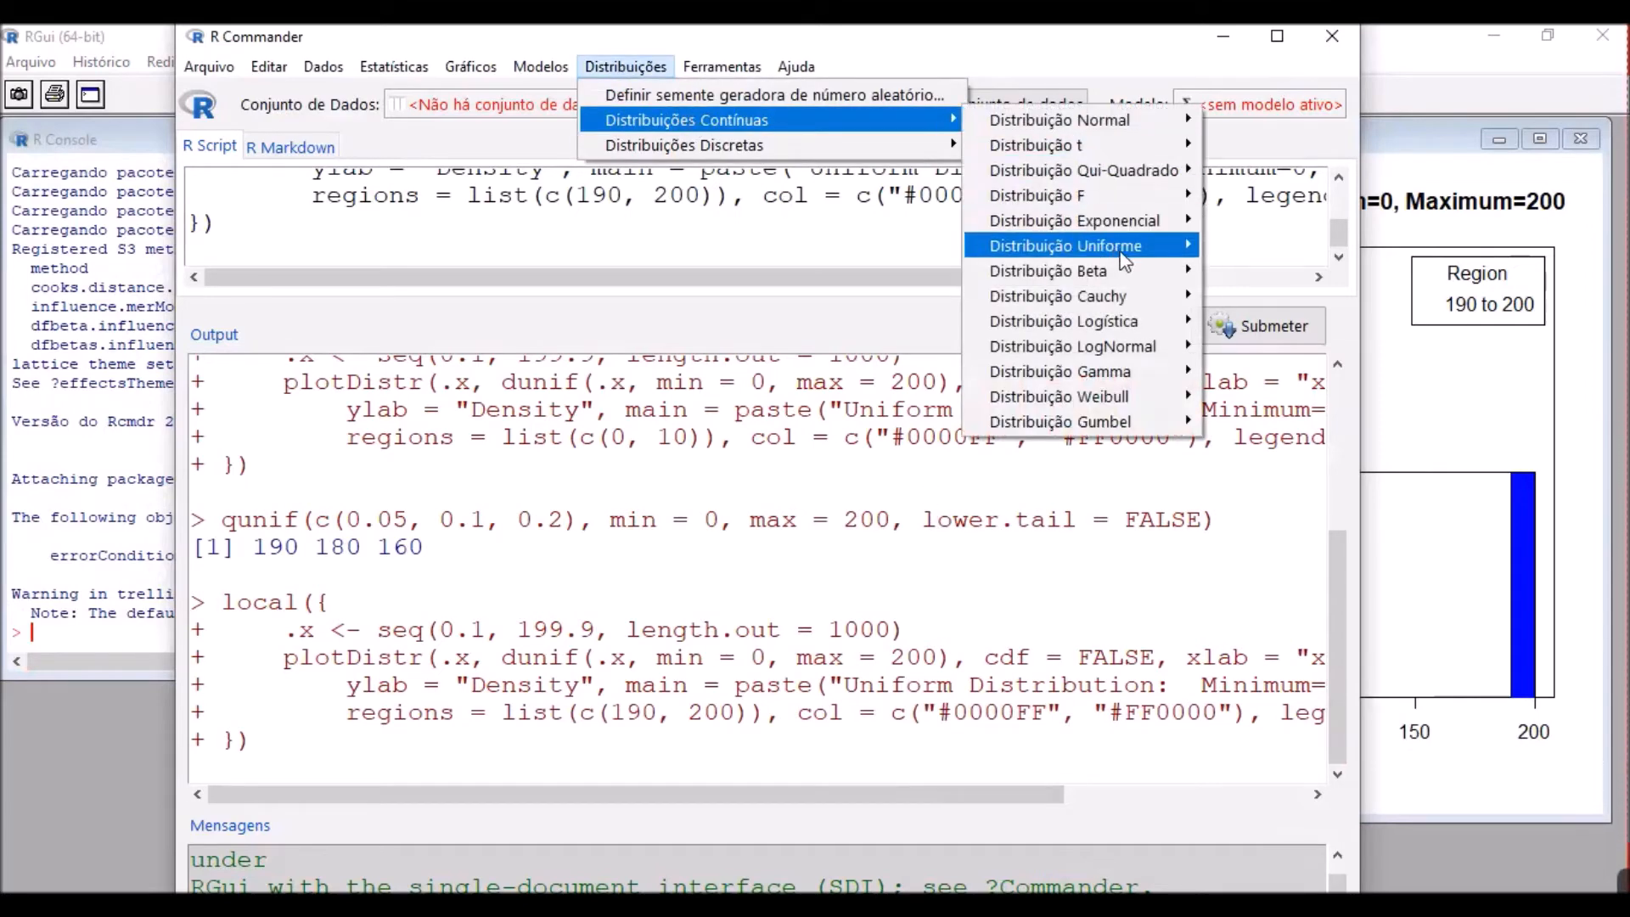
pyautogui.moveTo(1122, 247)
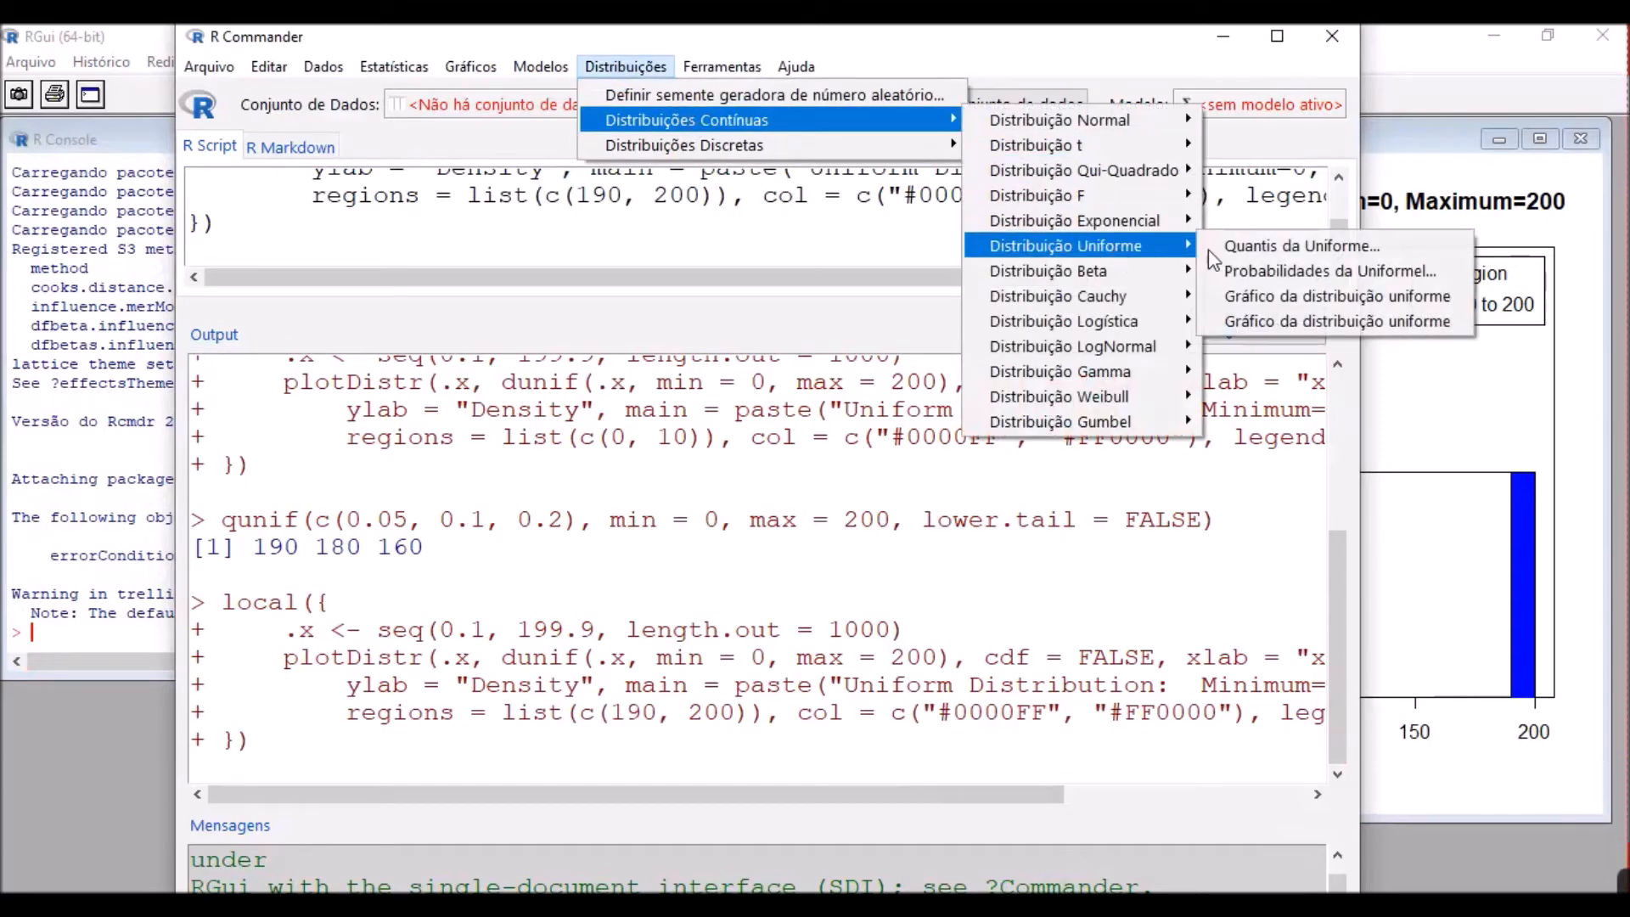
pyautogui.click(1272, 327)
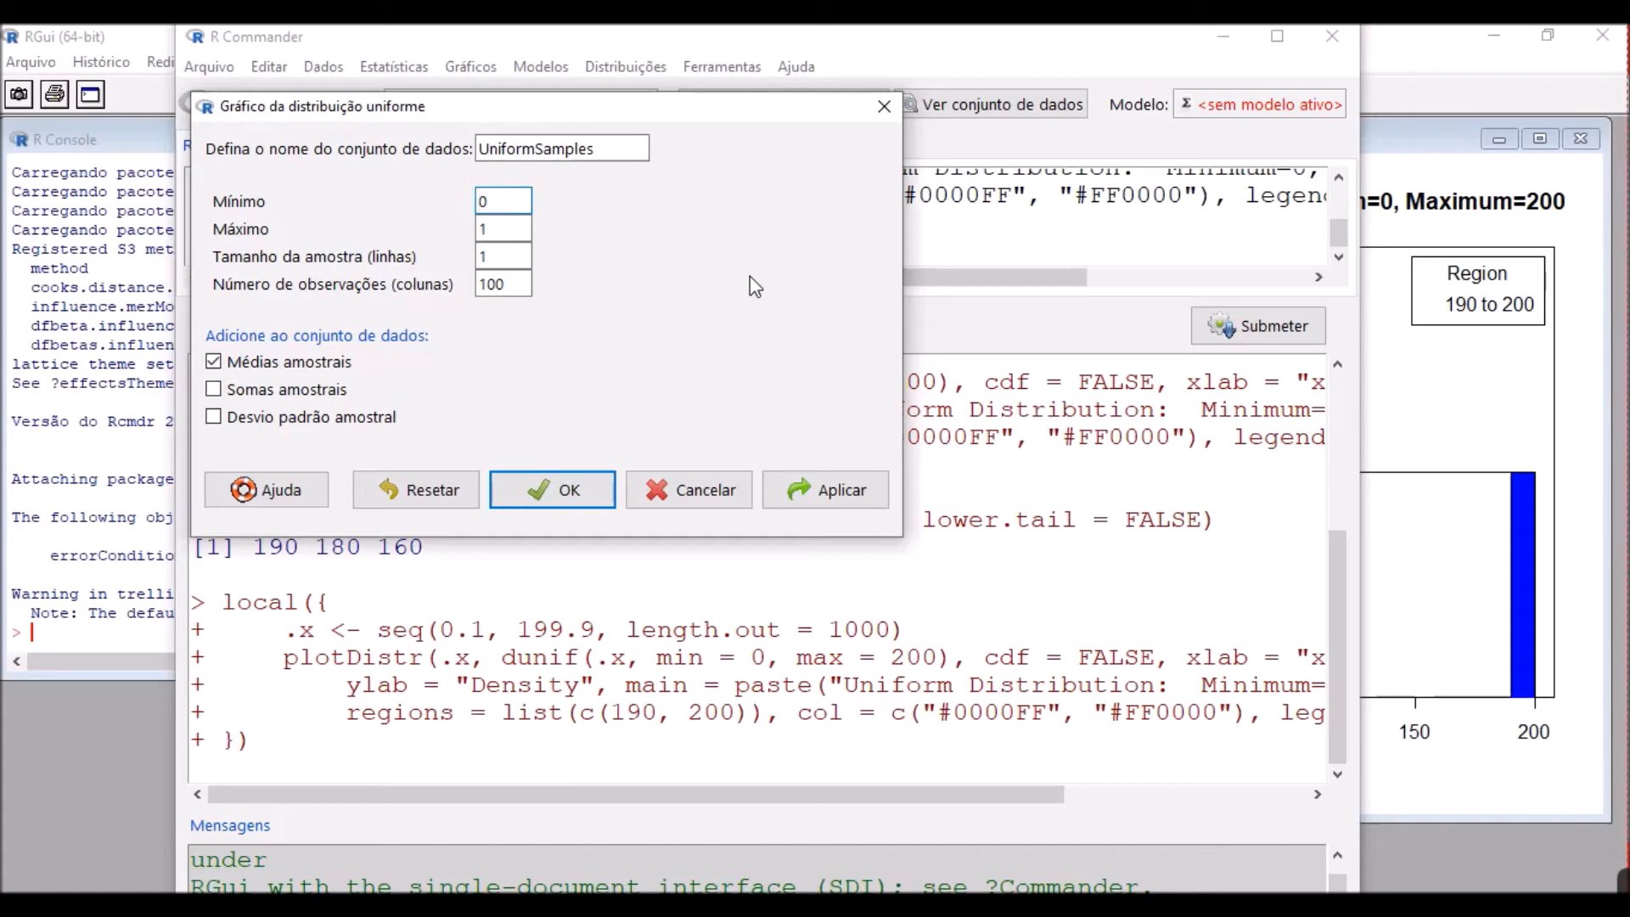
pyautogui.click(622, 154)
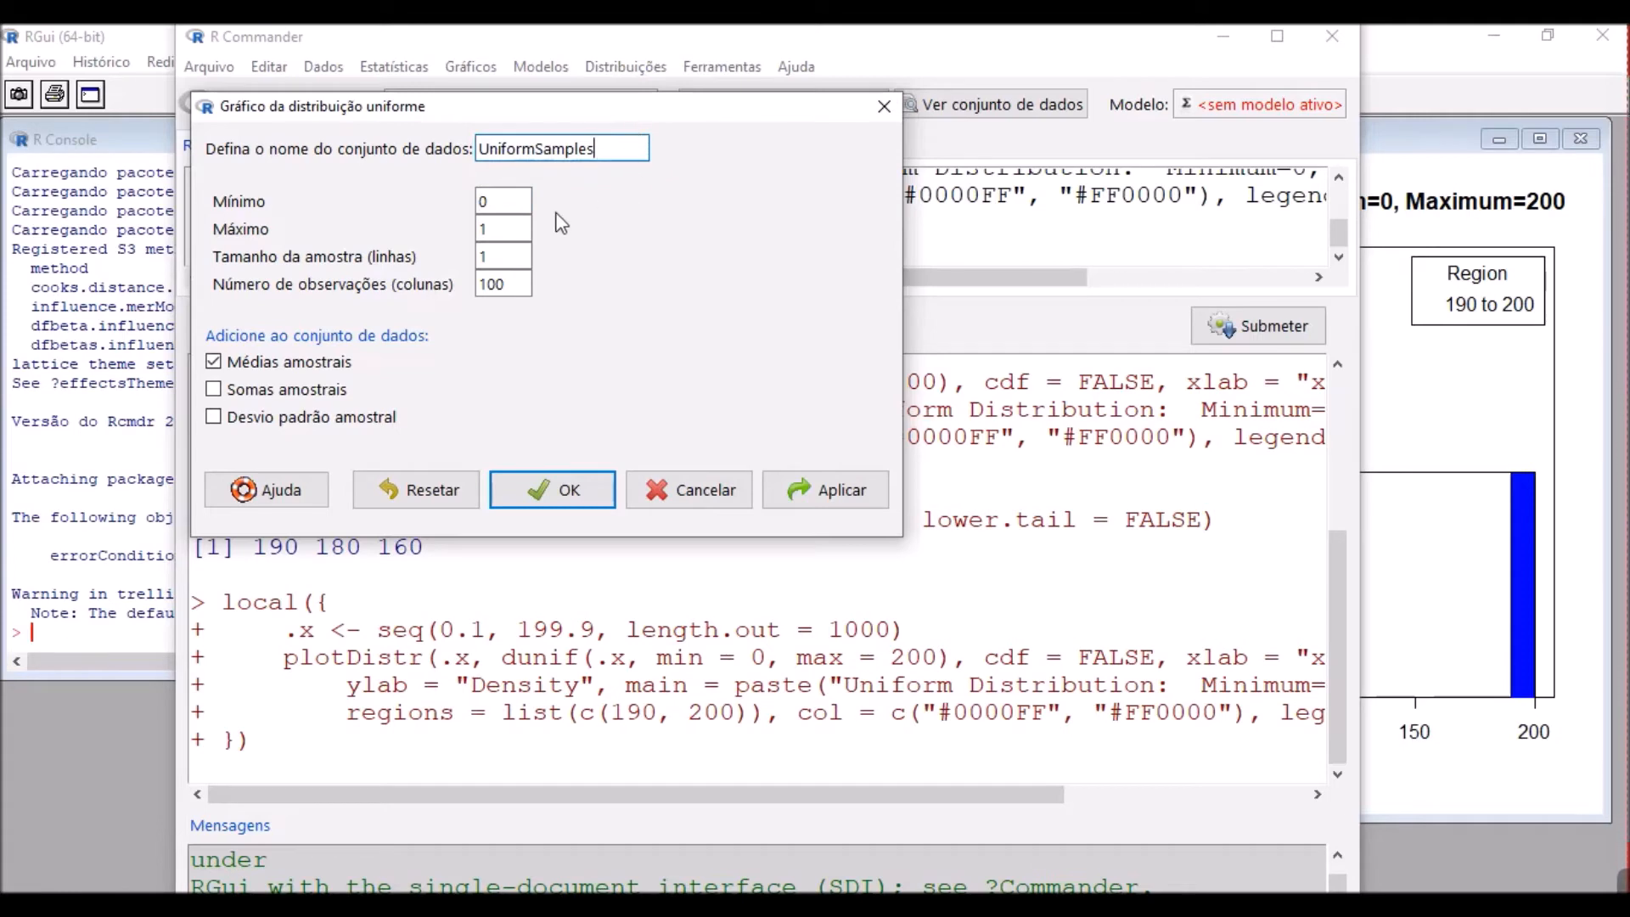
pyautogui.click(497, 194)
pyautogui.moveTo(509, 229); pyautogui.dragTo(454, 238)
pyautogui.write('200')
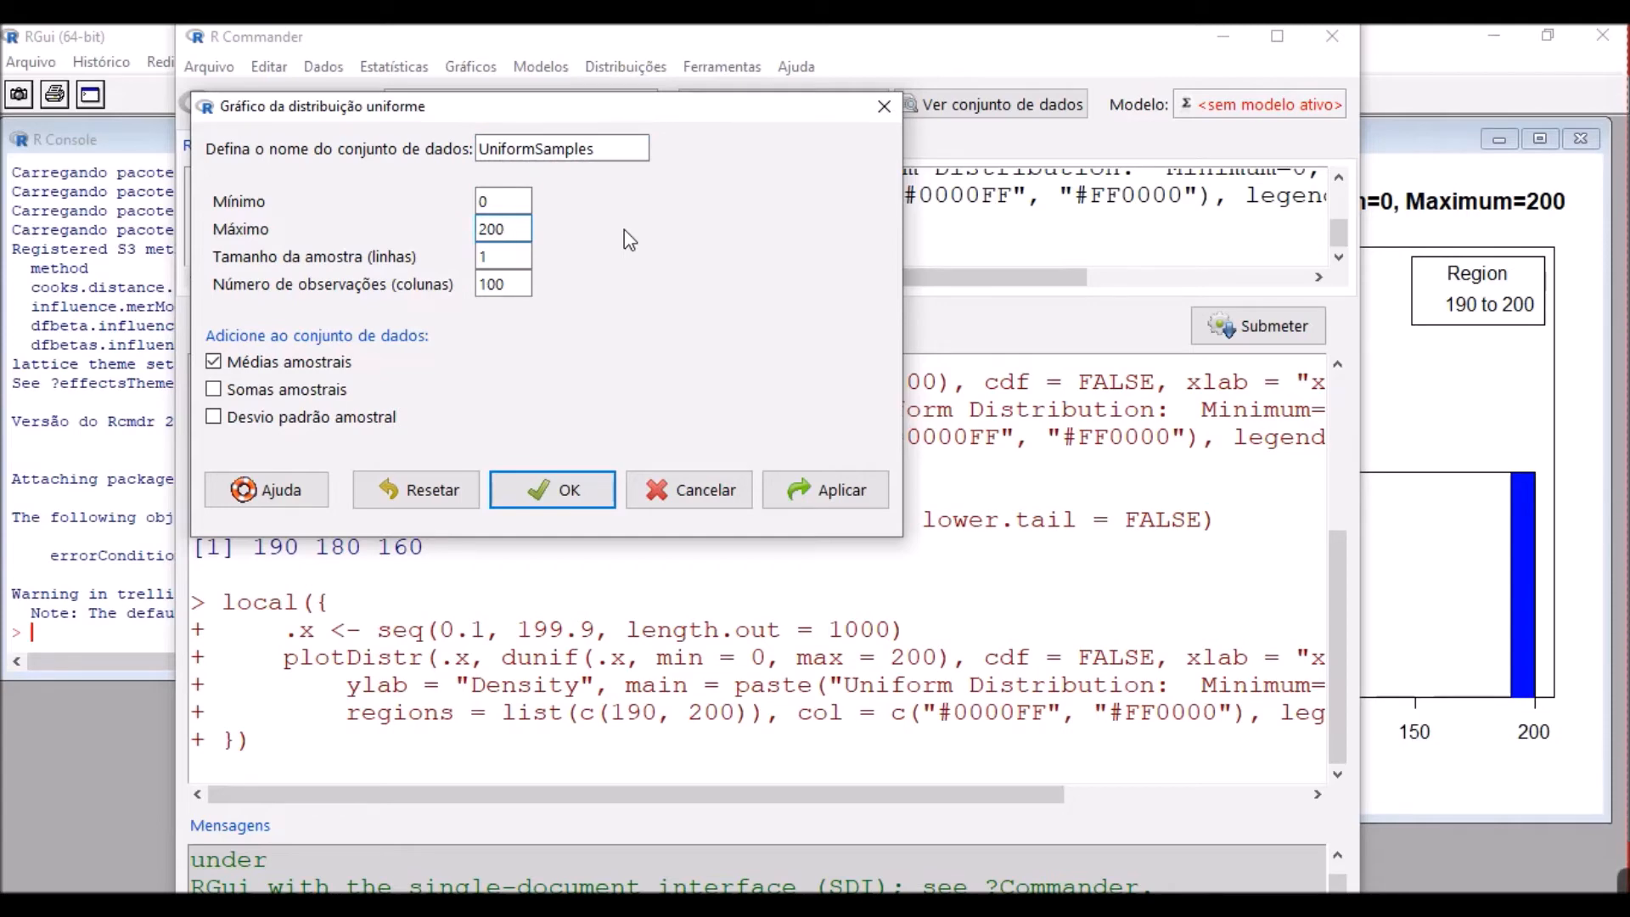
# Generate the UniformSamples data set with a sample size of 1000 and 1 observation per sample, without adding sample means
pyautogui.click(496, 256)
pyautogui.write('000')
pyautogui.moveTo(520, 285); pyautogui.dragTo(477, 291)
pyautogui.write('1')
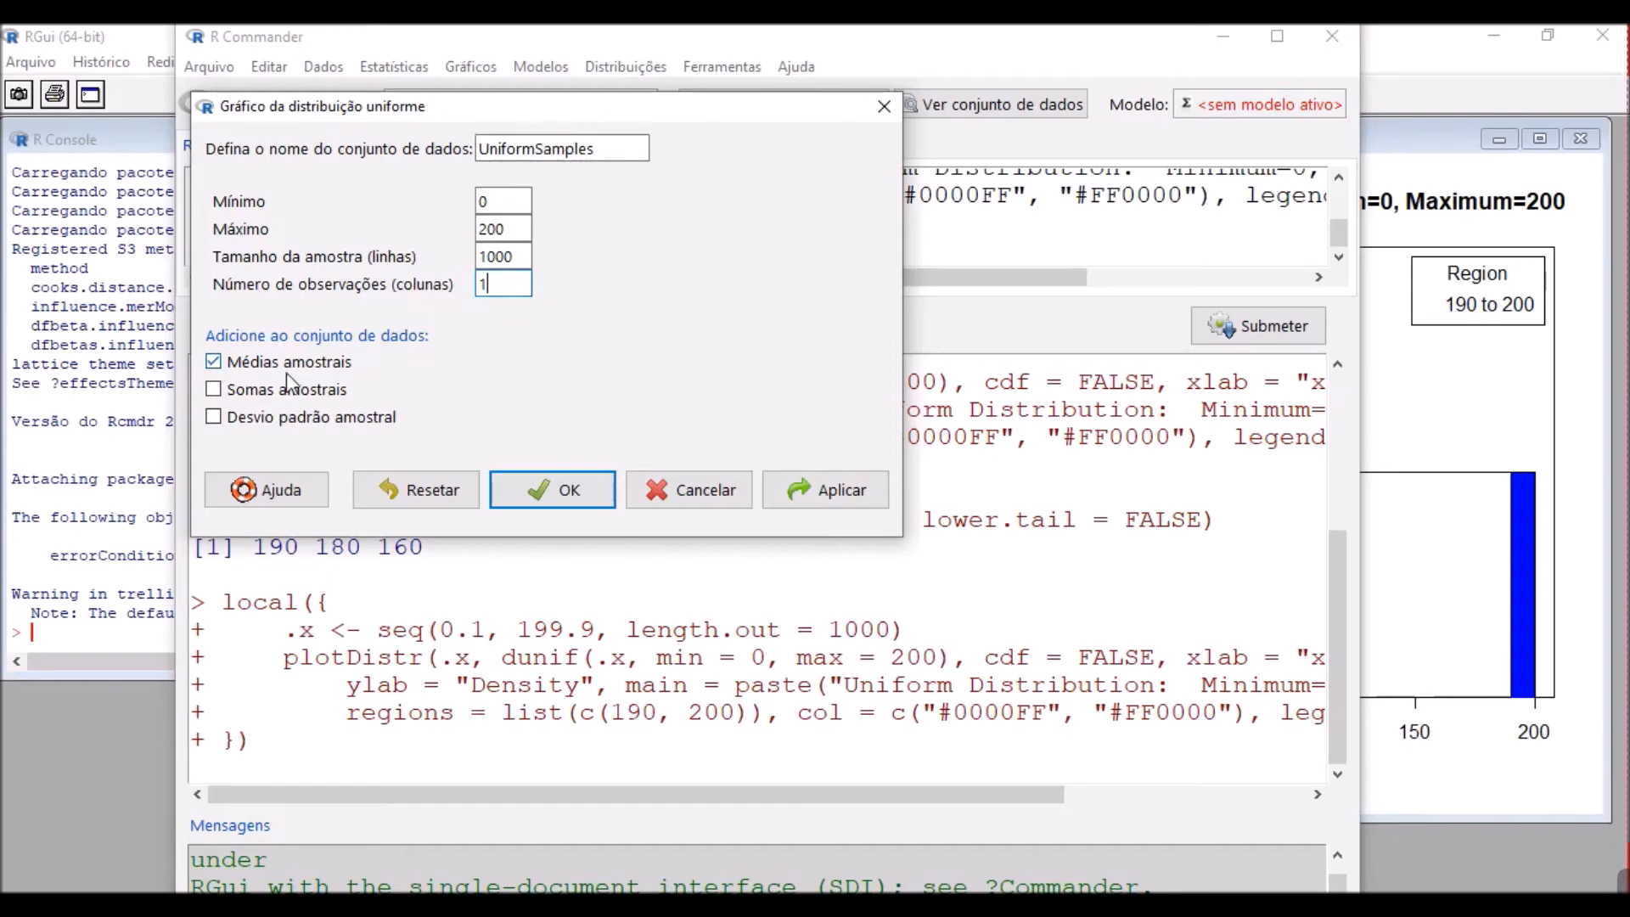
pyautogui.click(215, 365)
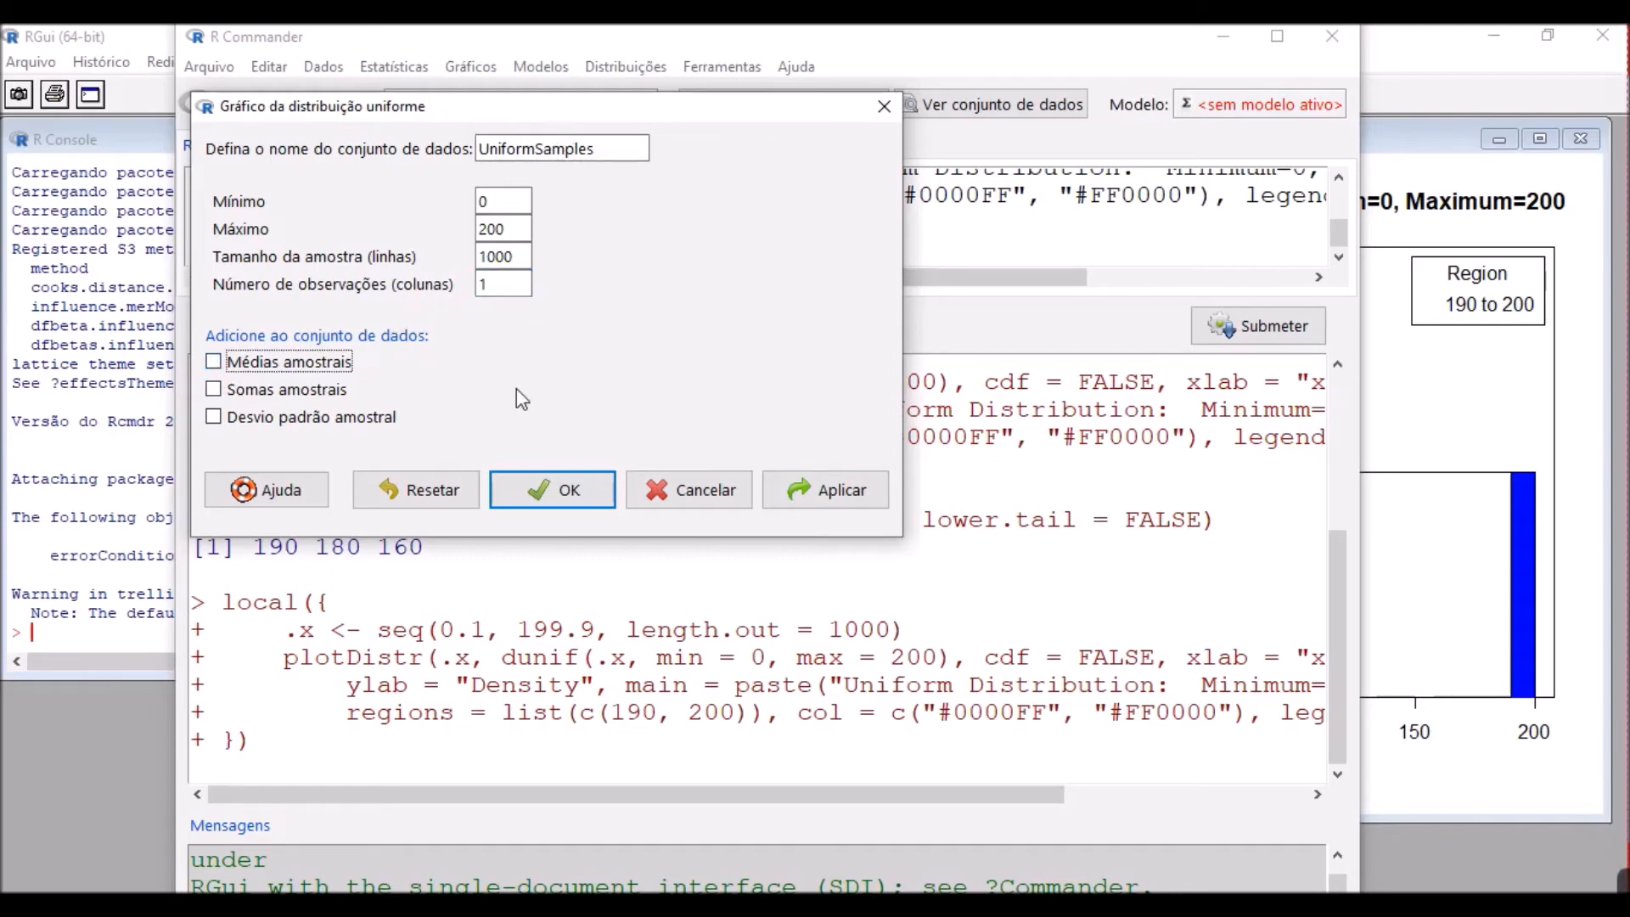
pyautogui.click(578, 494)
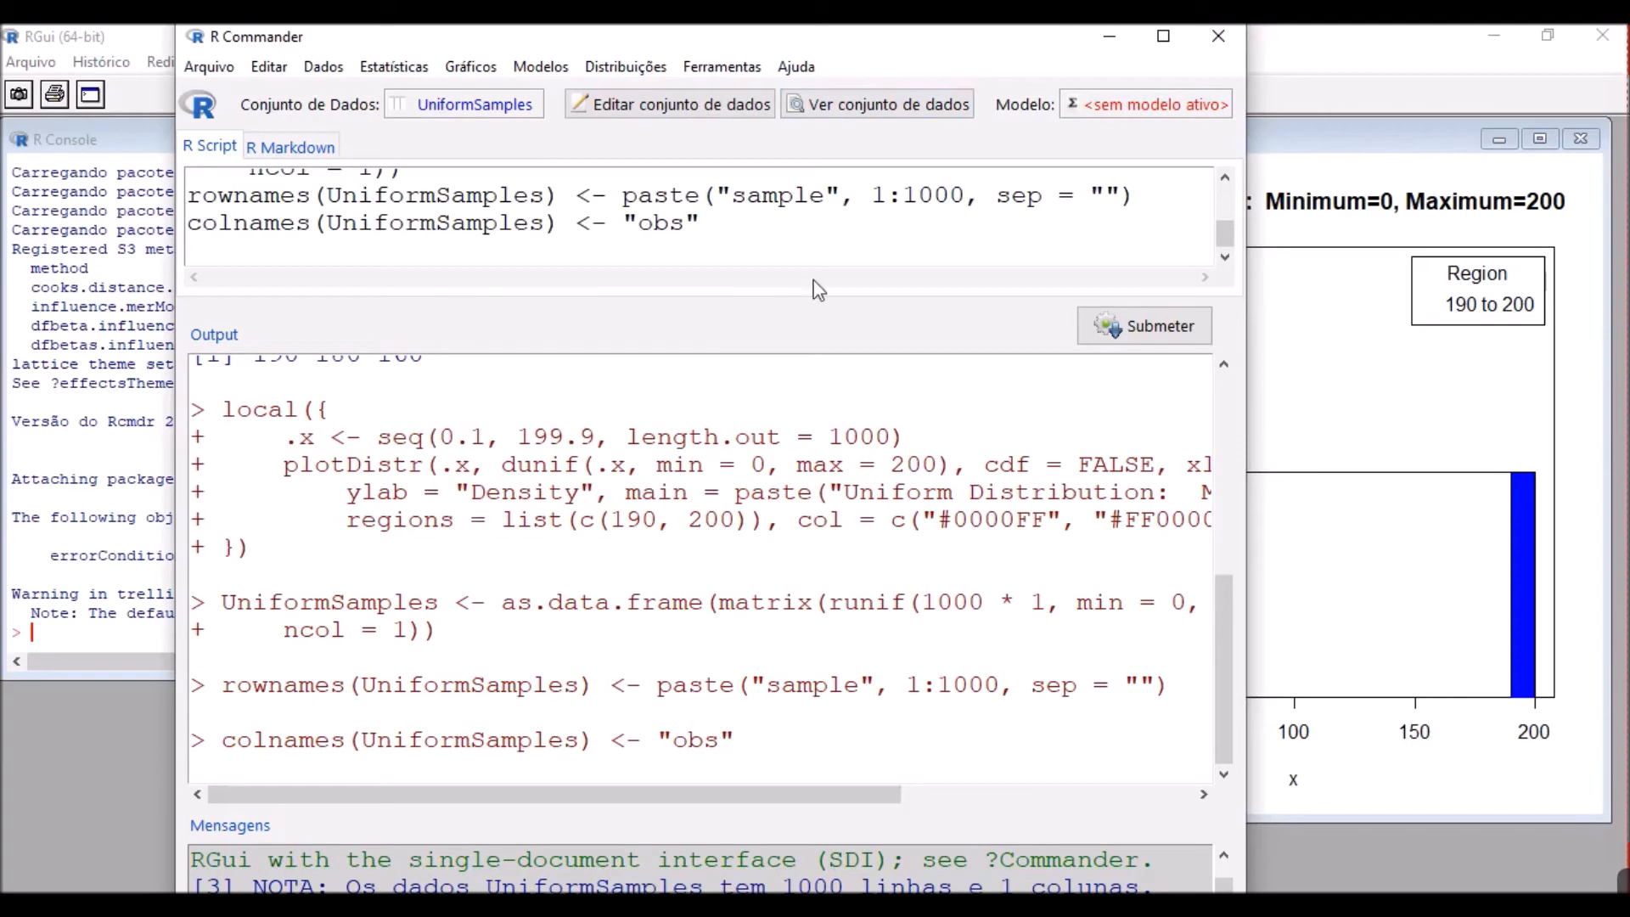
# View the generated UniformSamples data and check the save and export options for the active data set
pyautogui.click(883, 112)
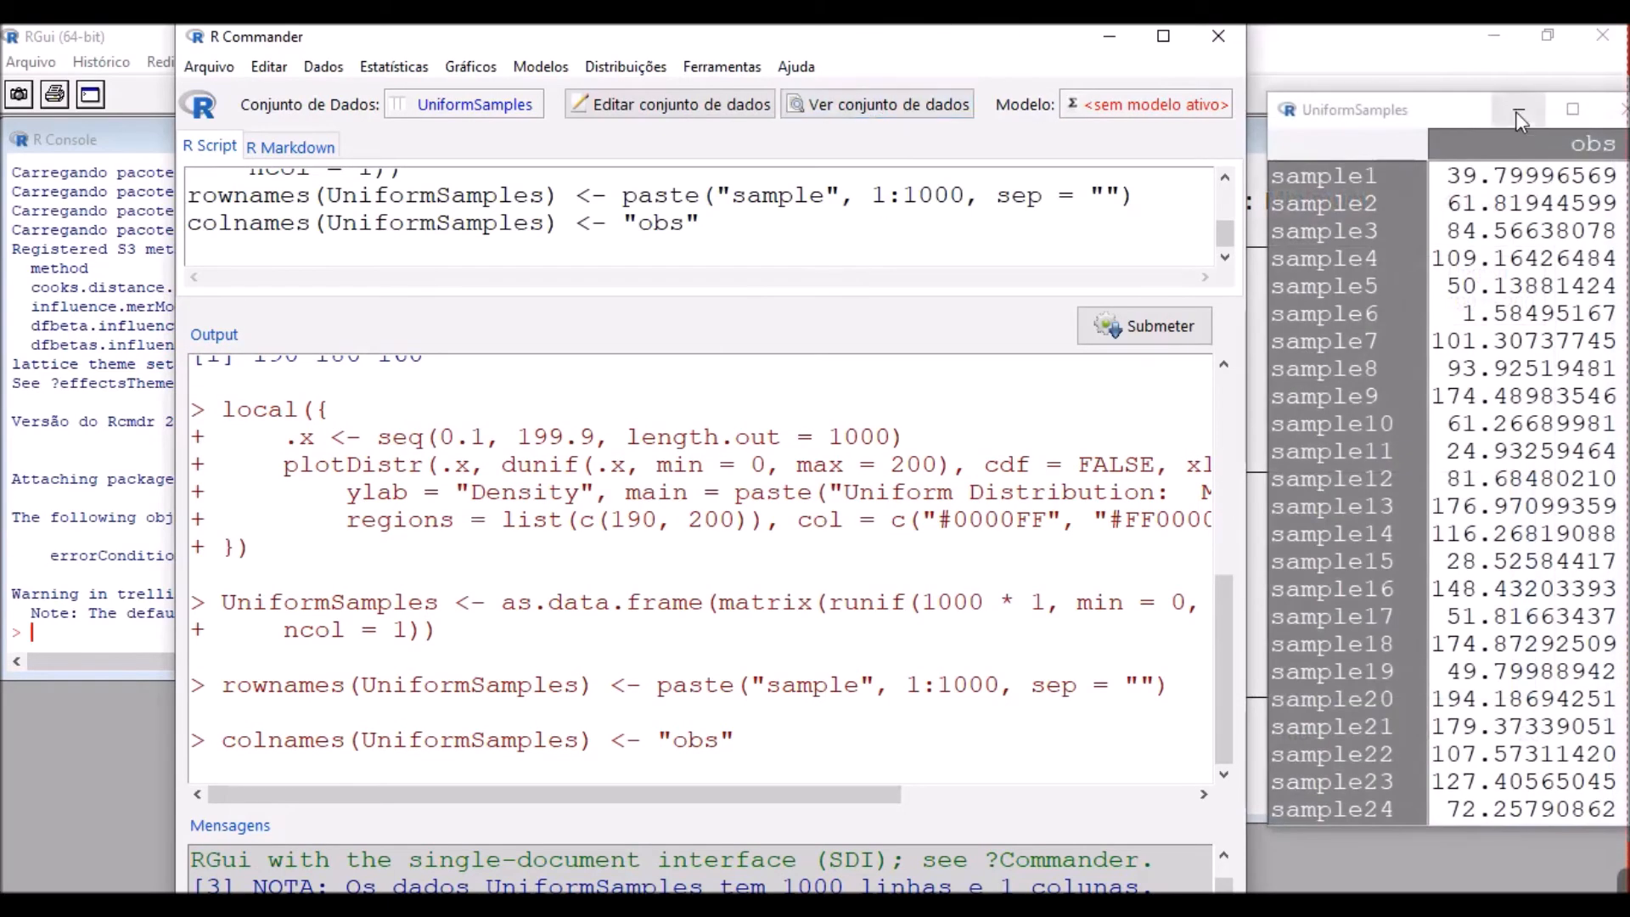
pyautogui.moveTo(1449, 105); pyautogui.dragTo(1055, 99)
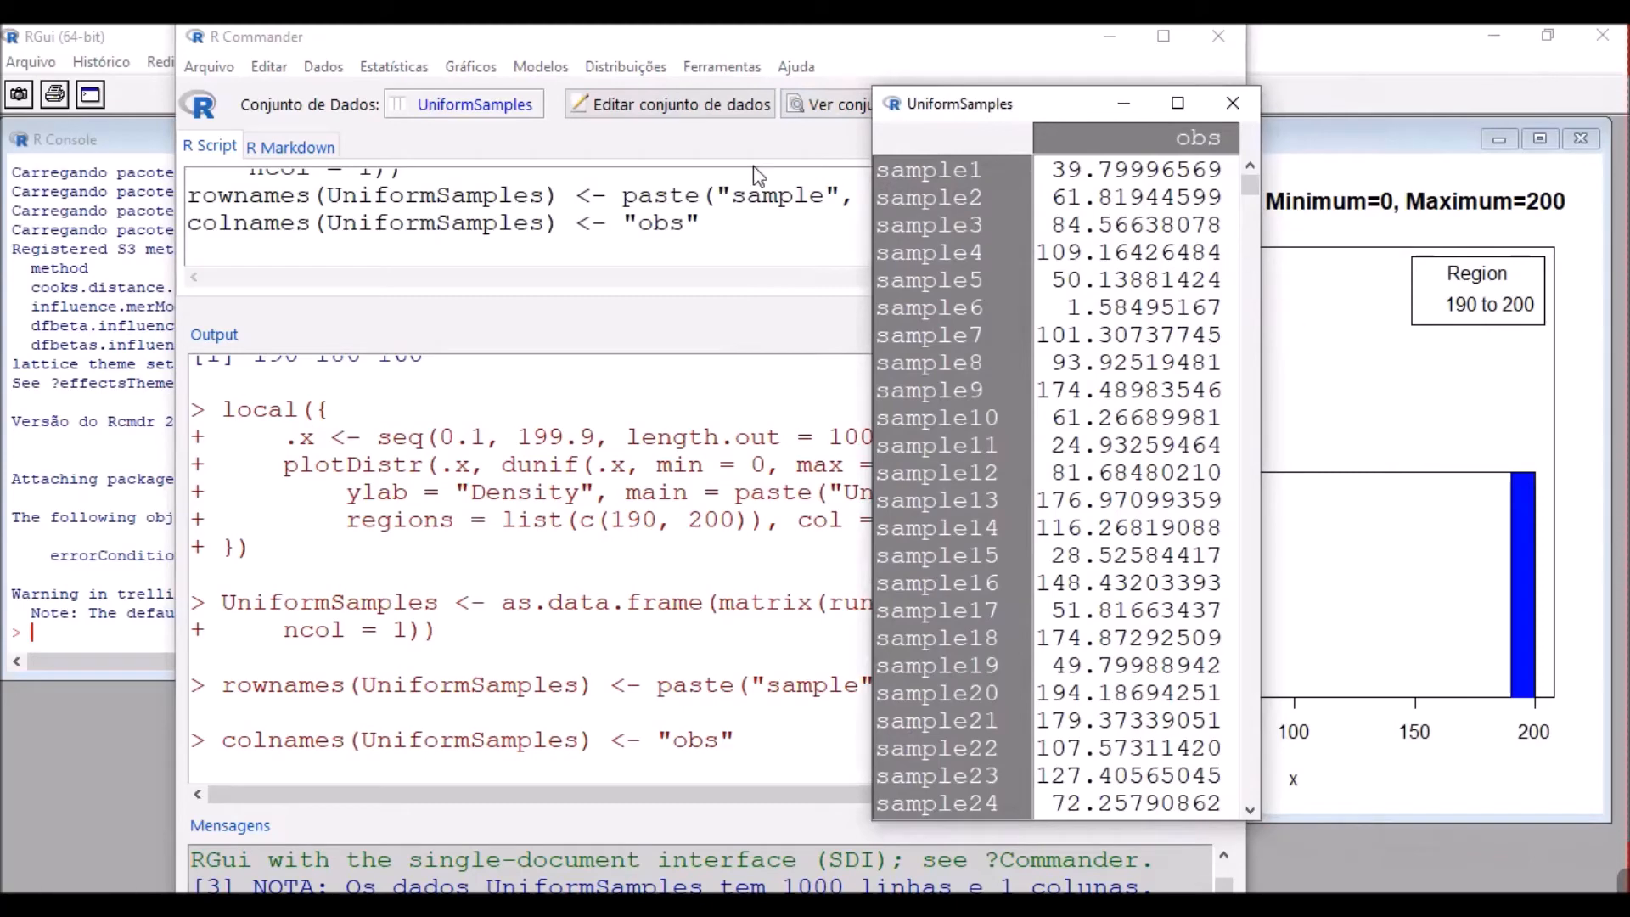
pyautogui.click(330, 68)
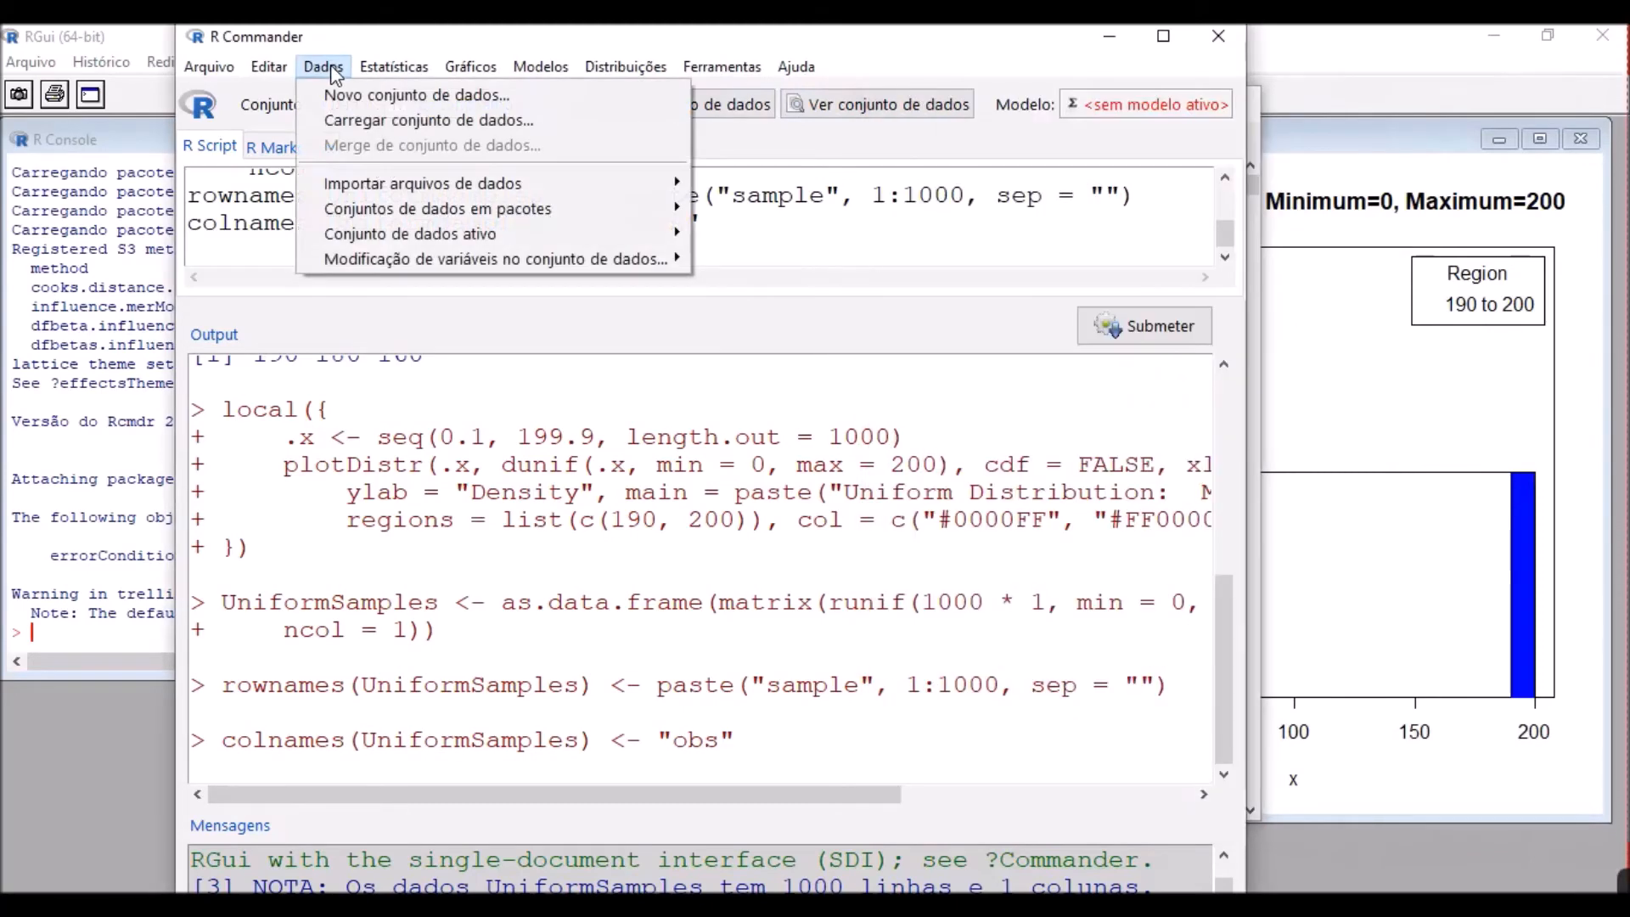
pyautogui.moveTo(355, 244)
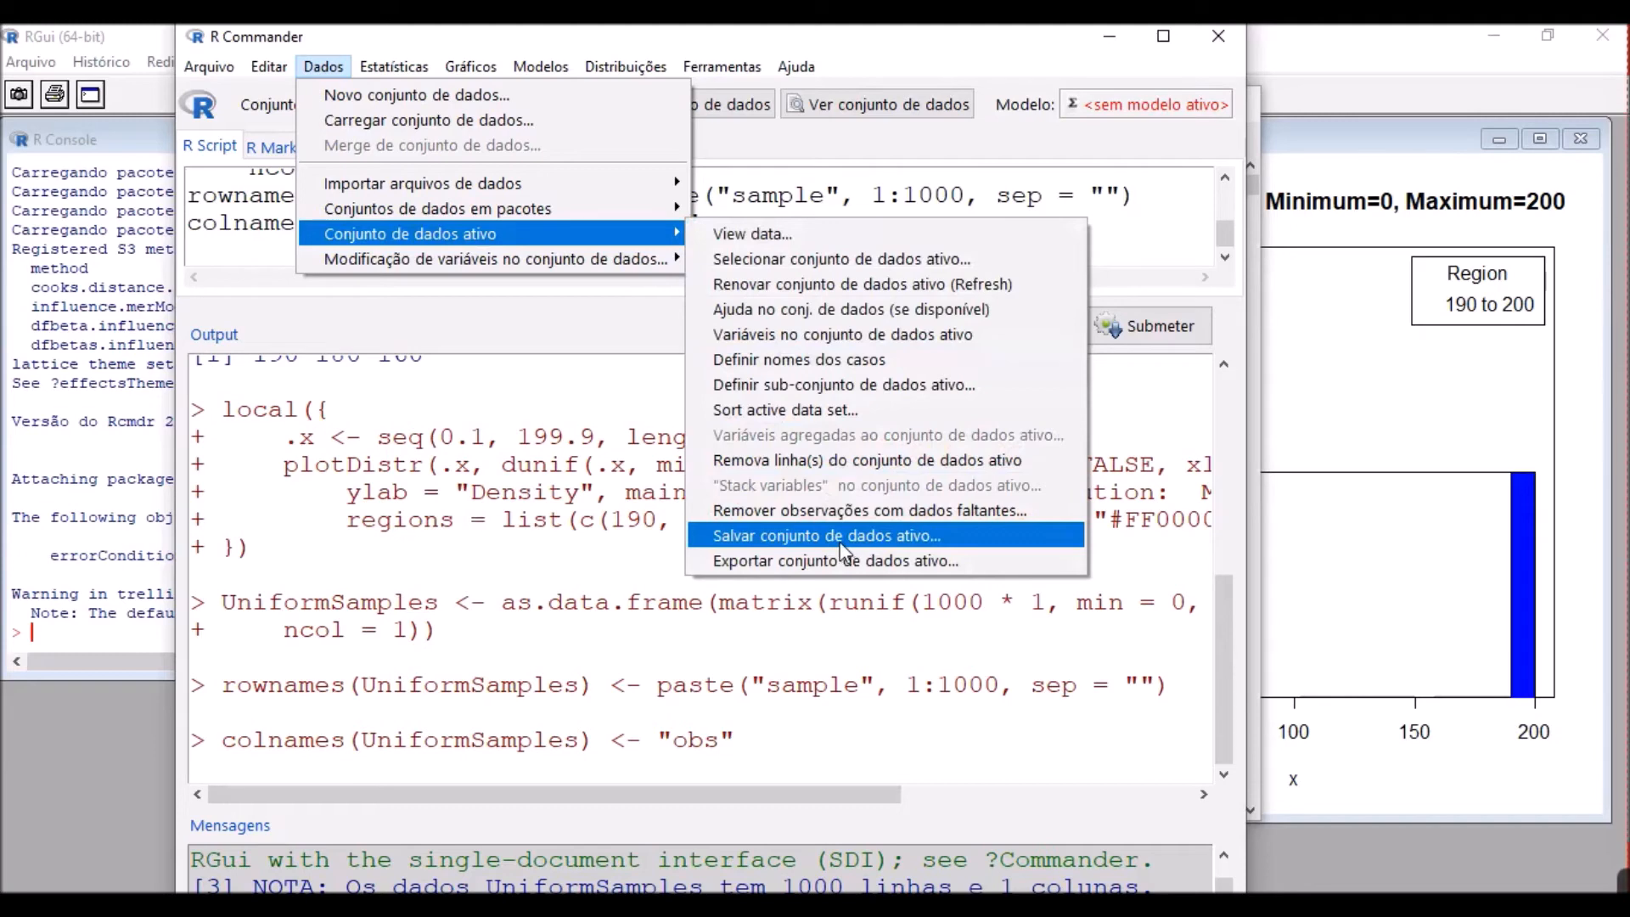
pyautogui.click(1015, 30)
pyautogui.click(1255, 113)
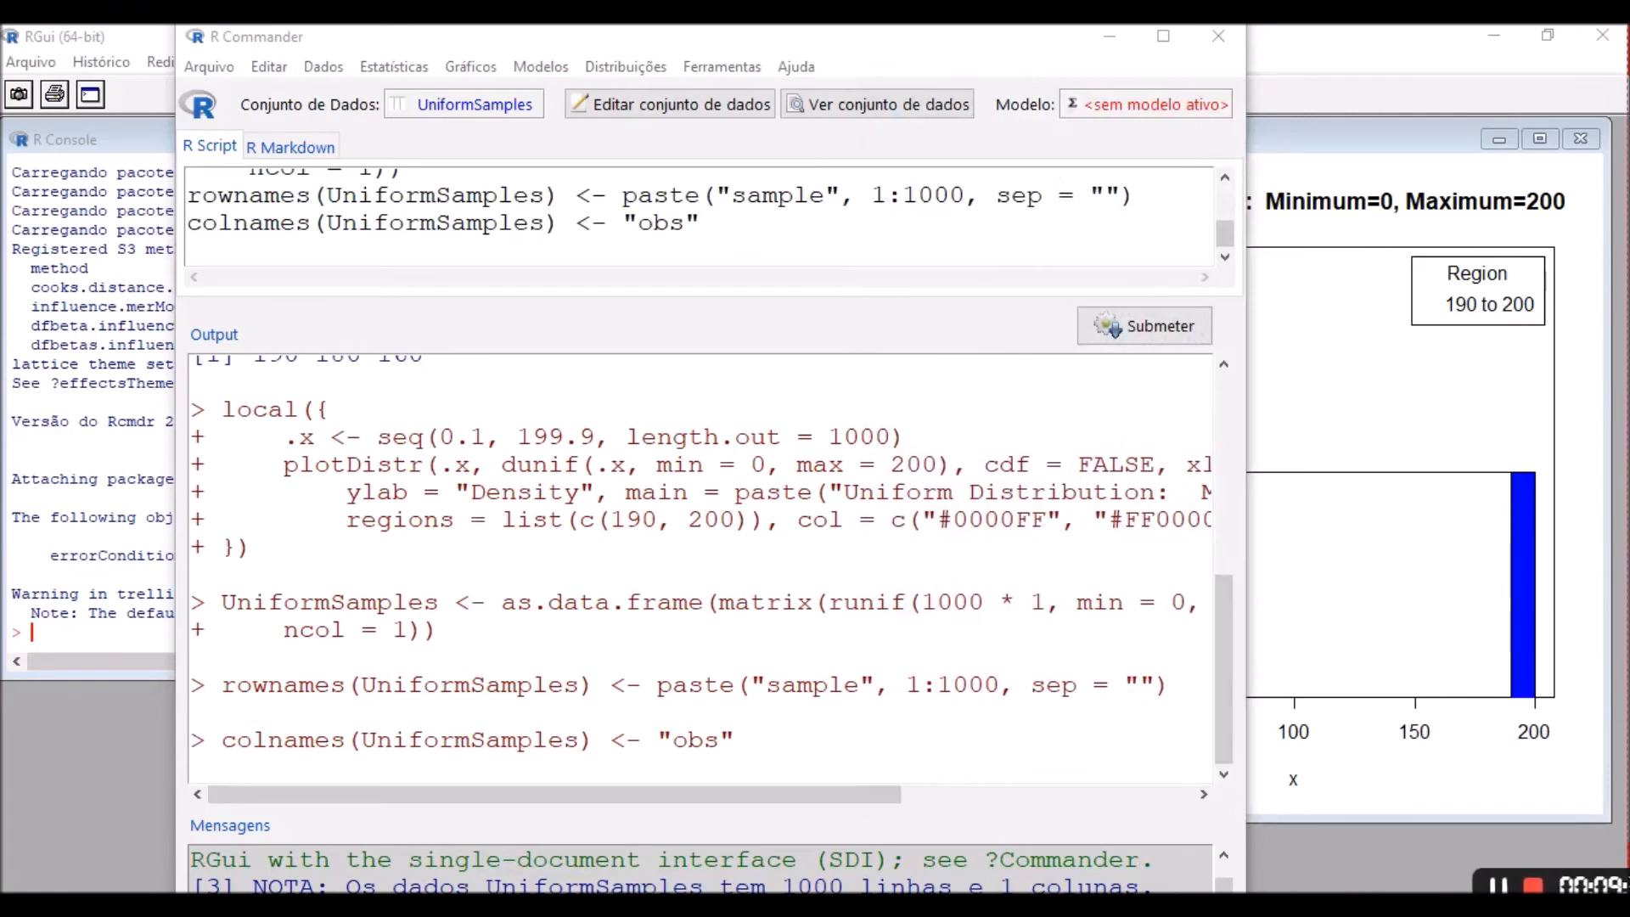
# Reopen the UniformSamples data view over the R Commander window and examine the sampled obs values
pyautogui.moveTo(1248, 870)
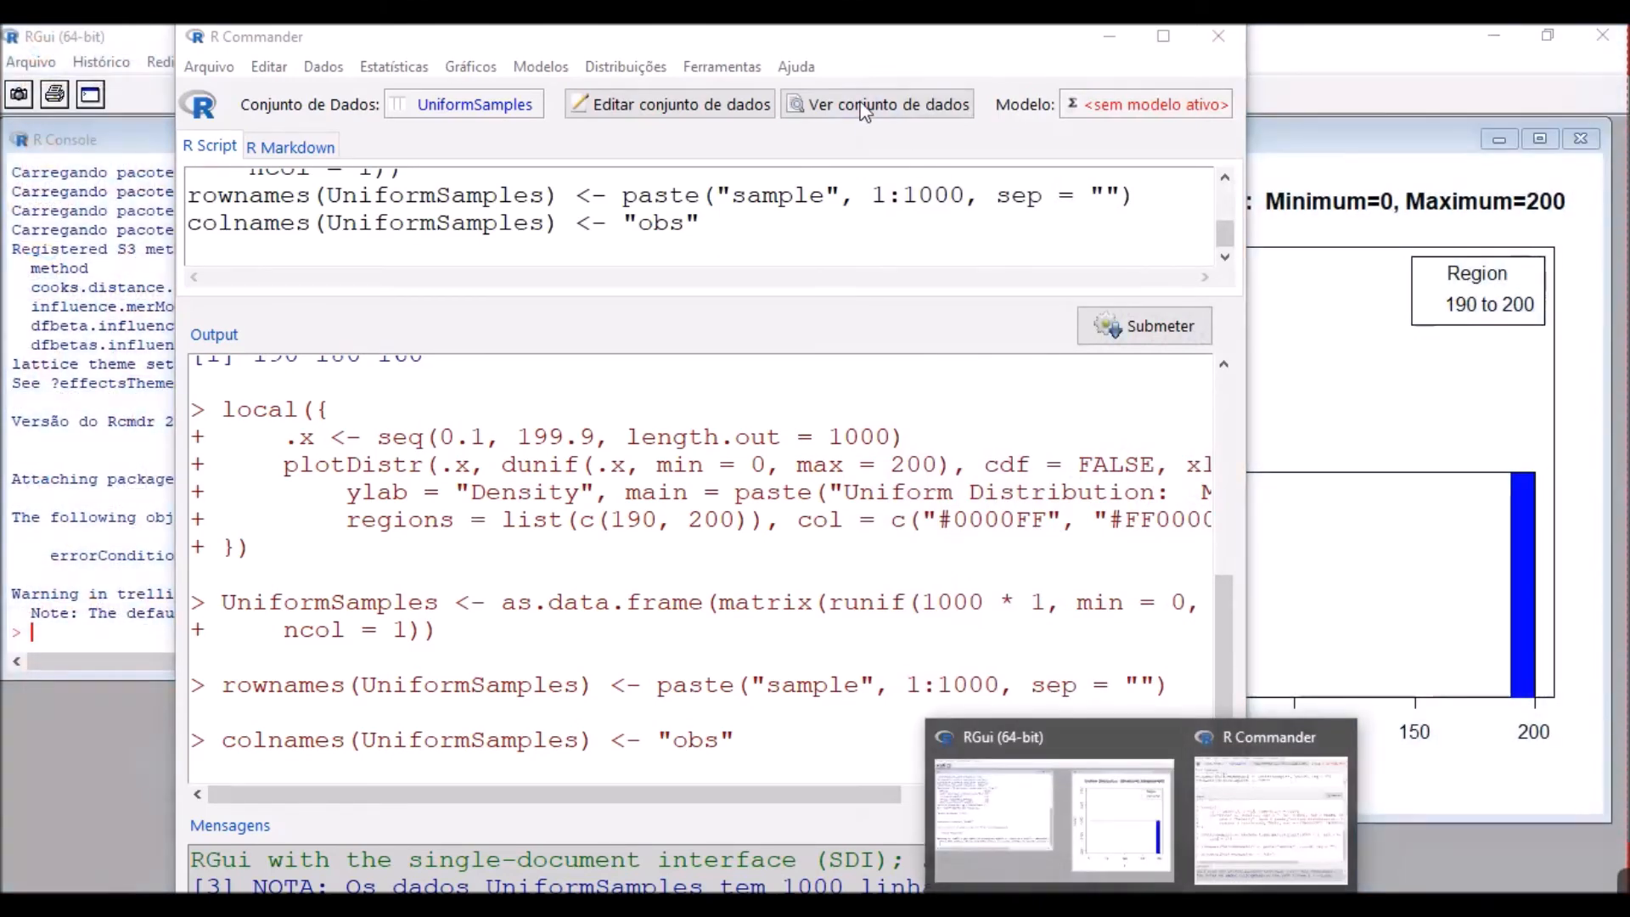
pyautogui.click(879, 104)
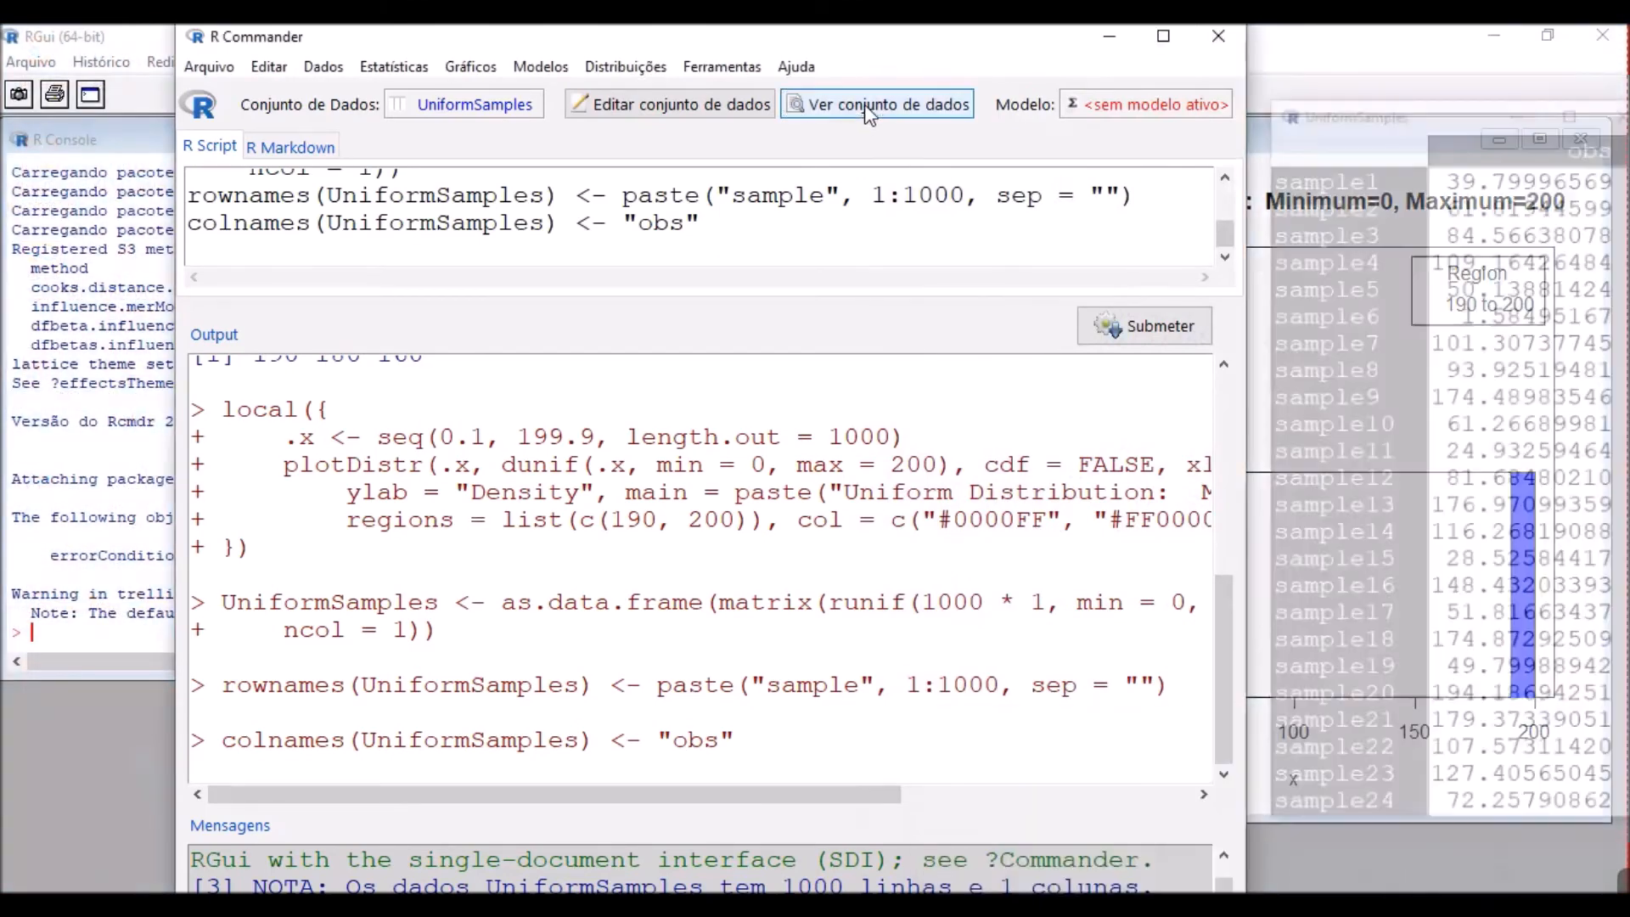
pyautogui.moveTo(1417, 109); pyautogui.dragTo(1012, 79)
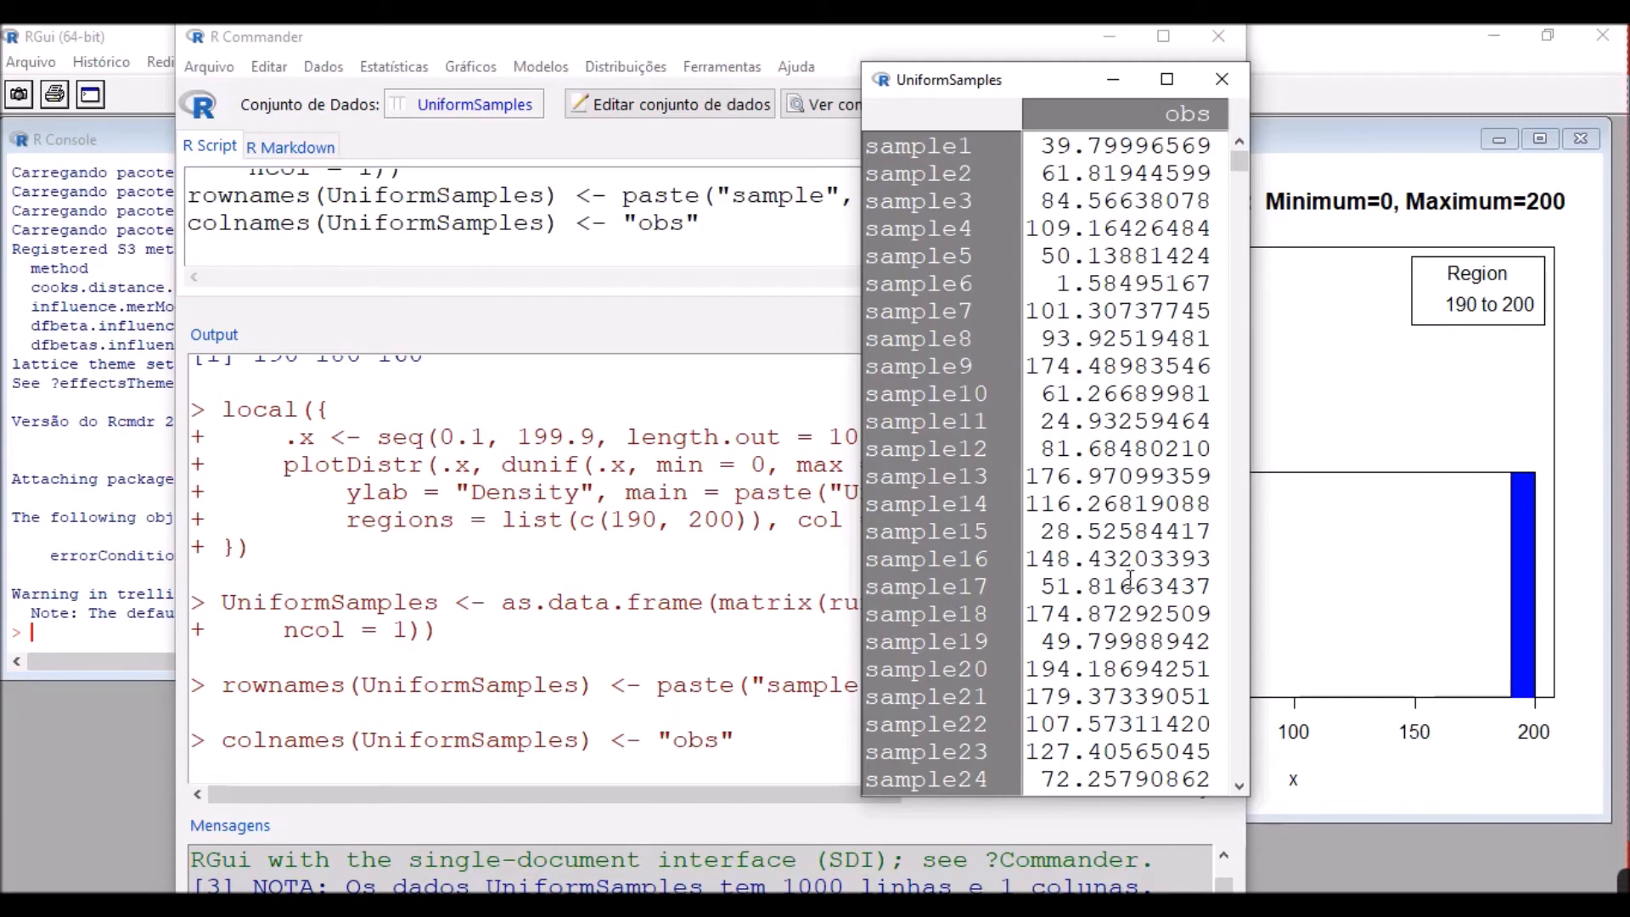
# Plot a histogram of the obs variable from UniformSamples with the axis scaled to densities
pyautogui.click(486, 70)
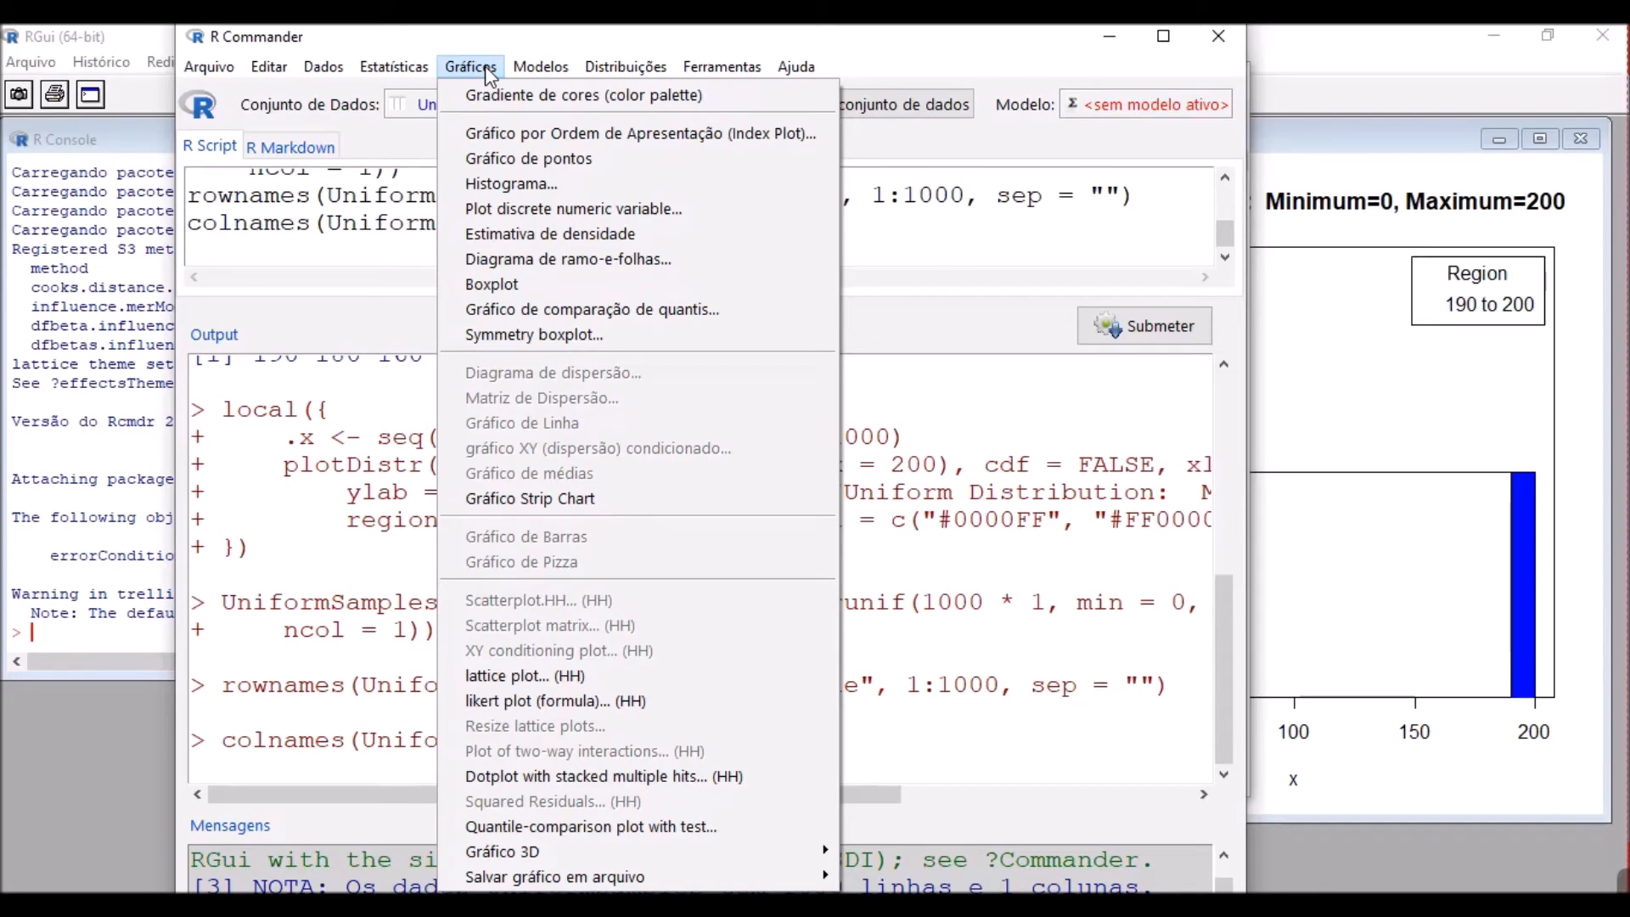
pyautogui.click(522, 185)
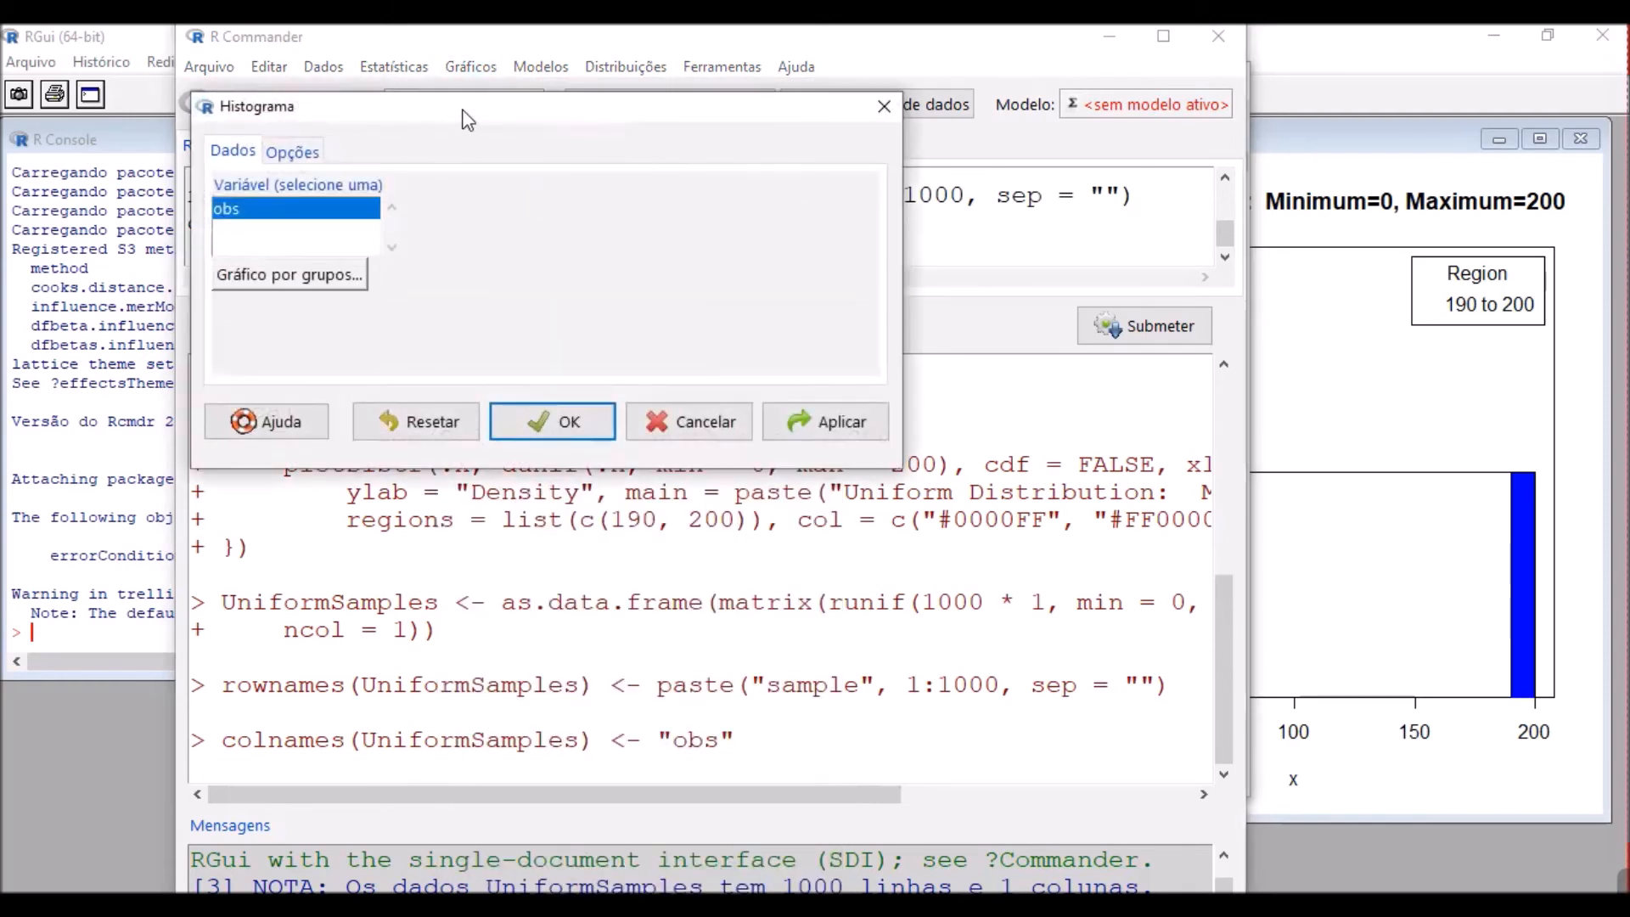
pyautogui.moveTo(466, 119); pyautogui.dragTo(696, 220)
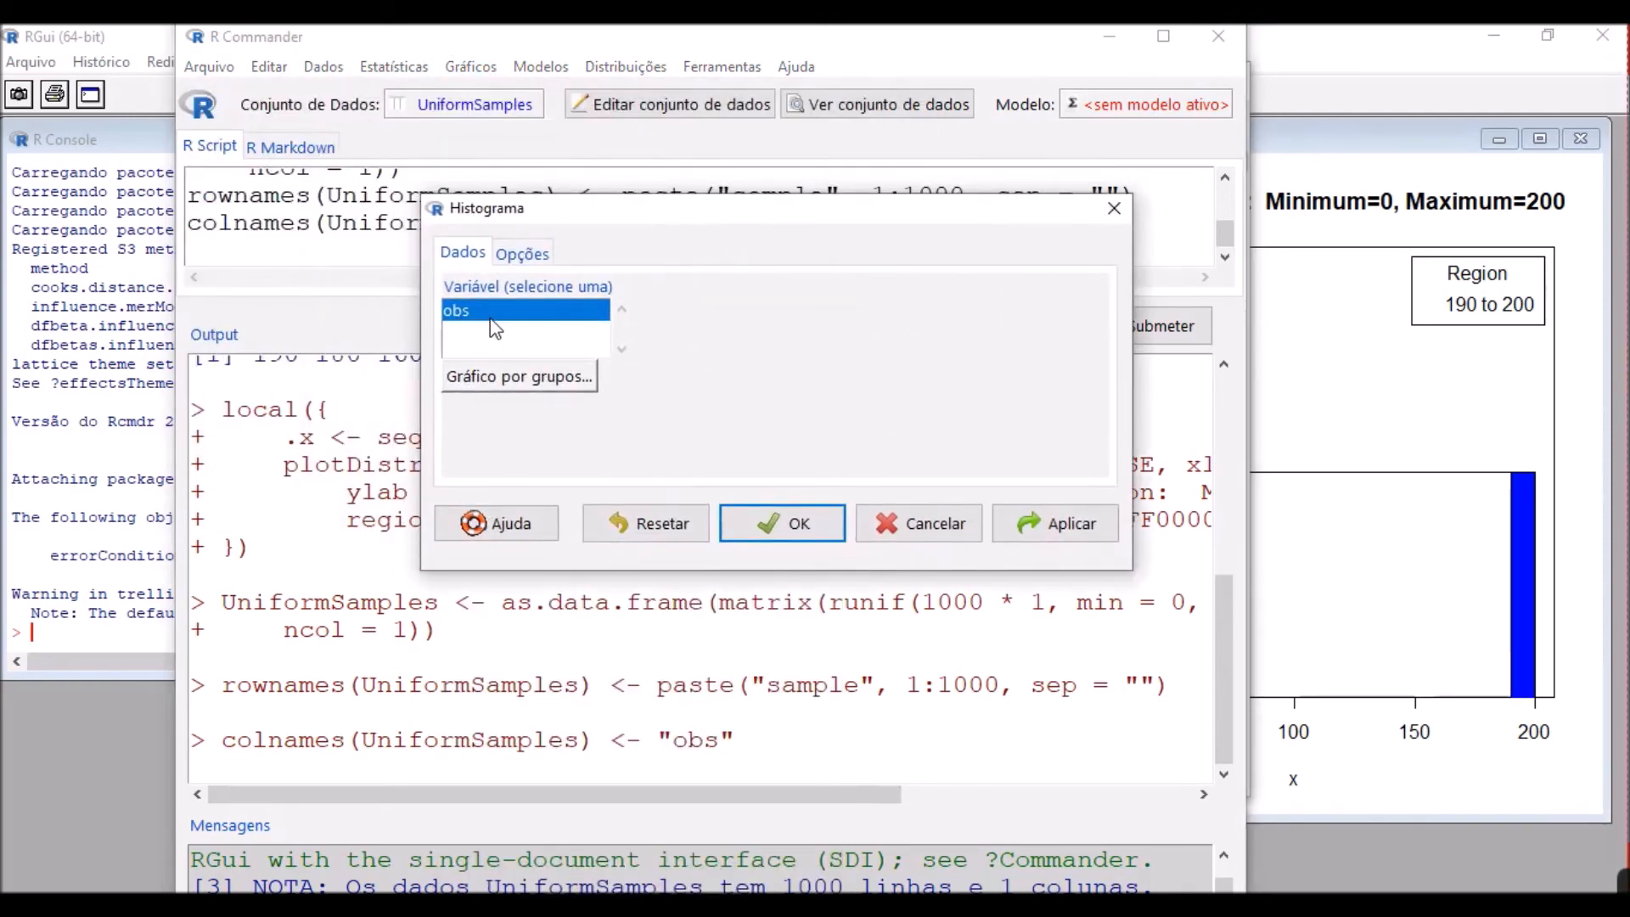
pyautogui.click(520, 254)
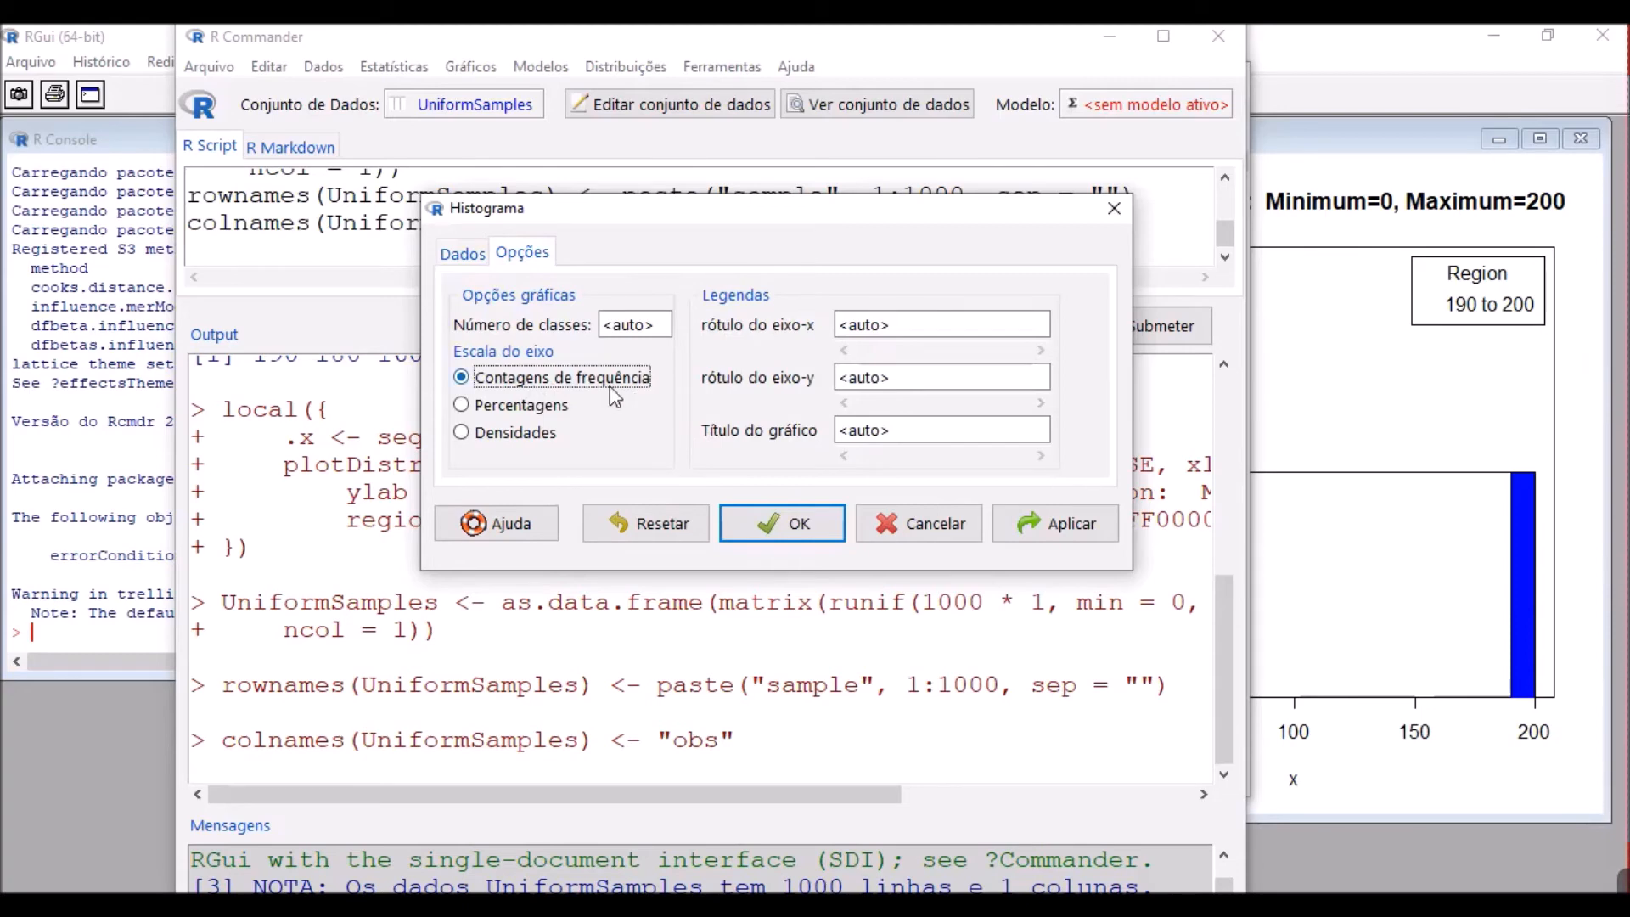
pyautogui.click(461, 434)
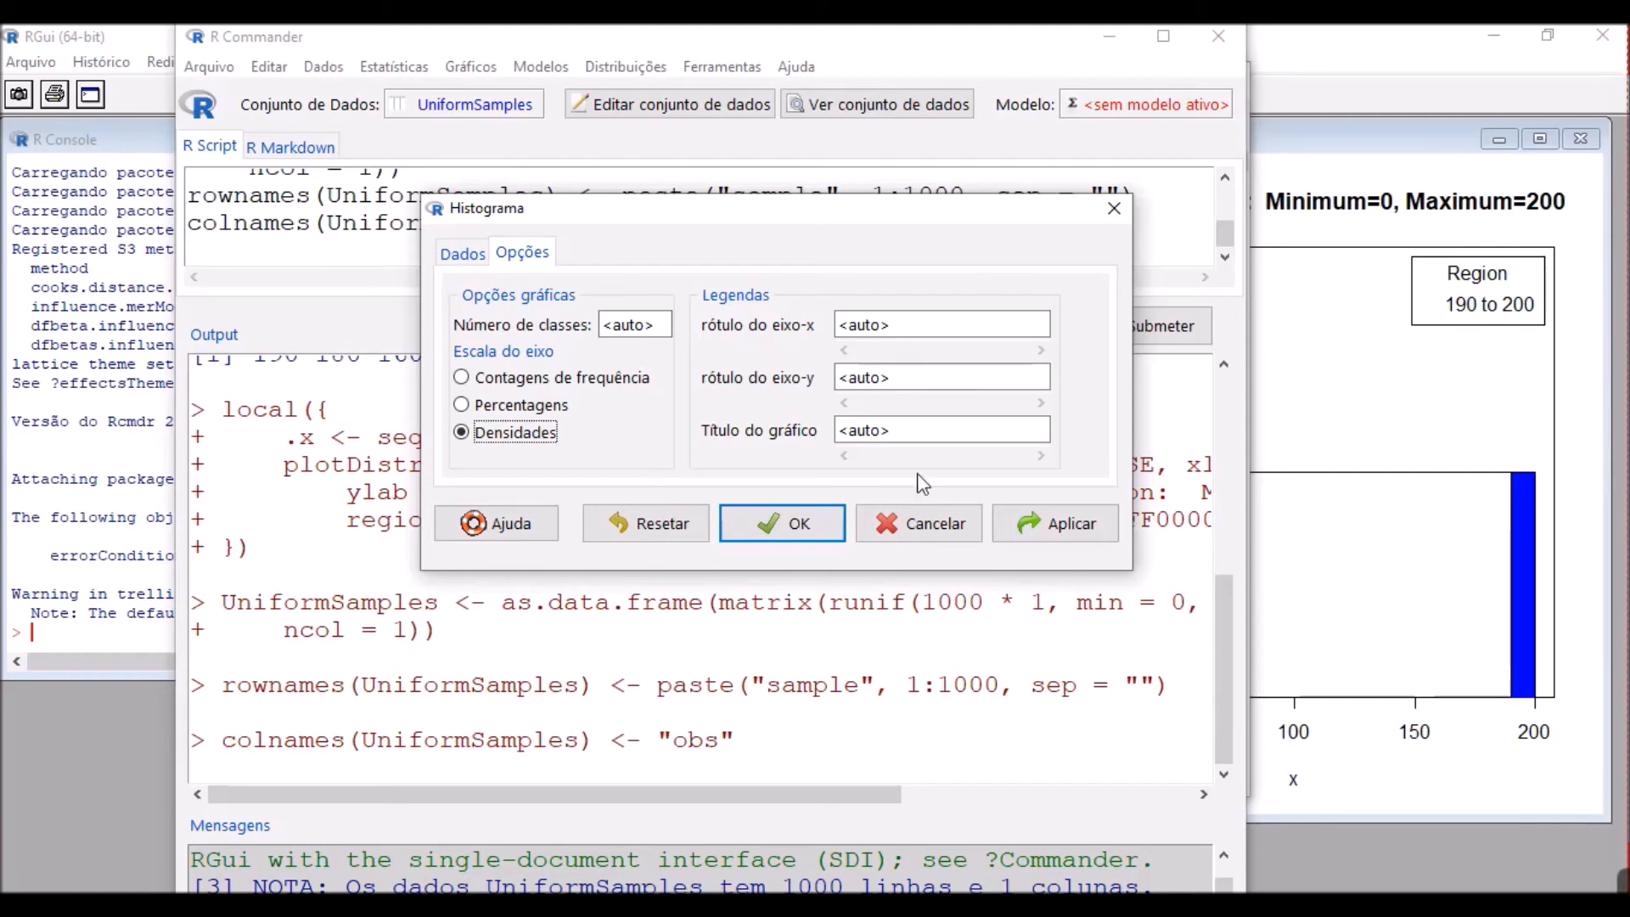
pyautogui.click(784, 527)
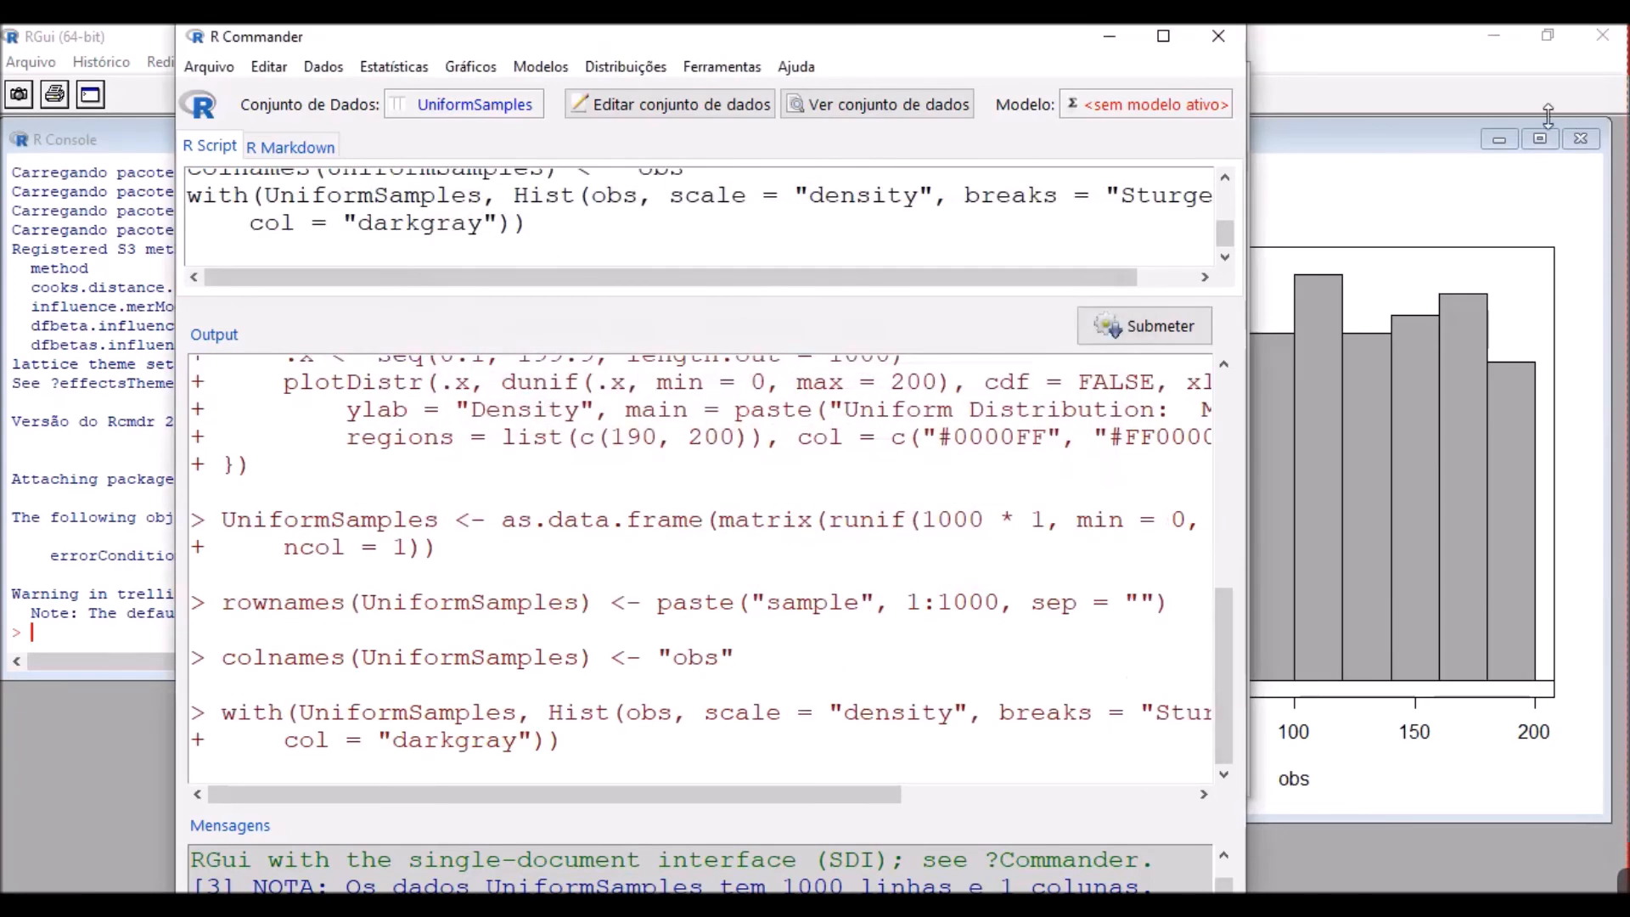
# Examine the density histogram of obs at full size, and restore the graphics window
pyautogui.click(1538, 158)
pyautogui.click(1539, 140)
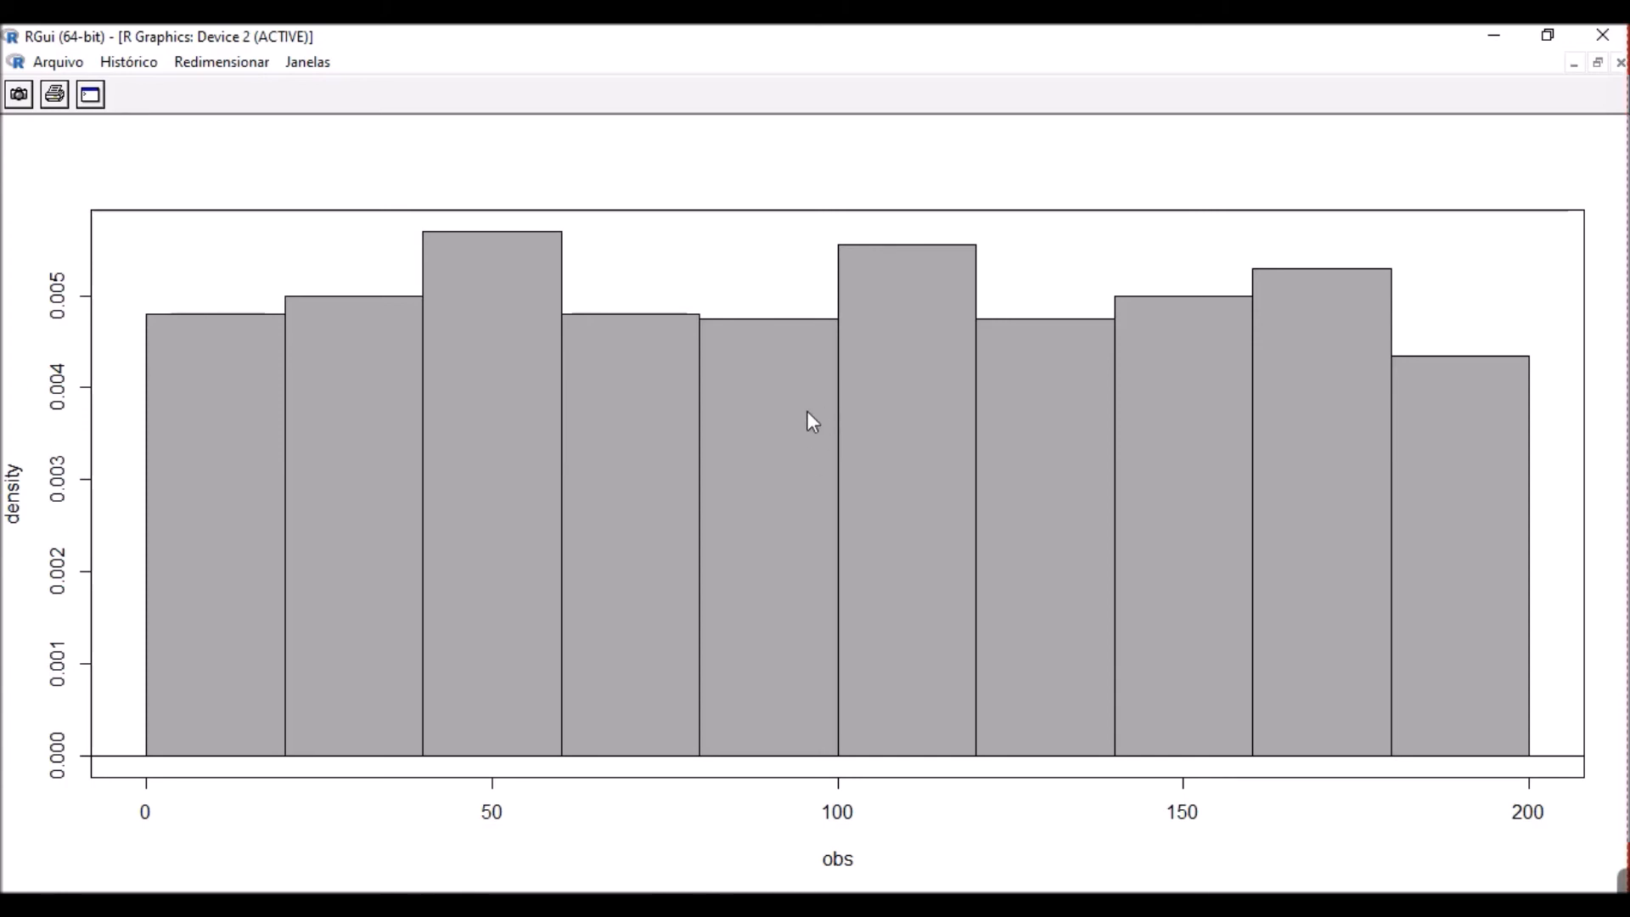
pyautogui.click(1597, 62)
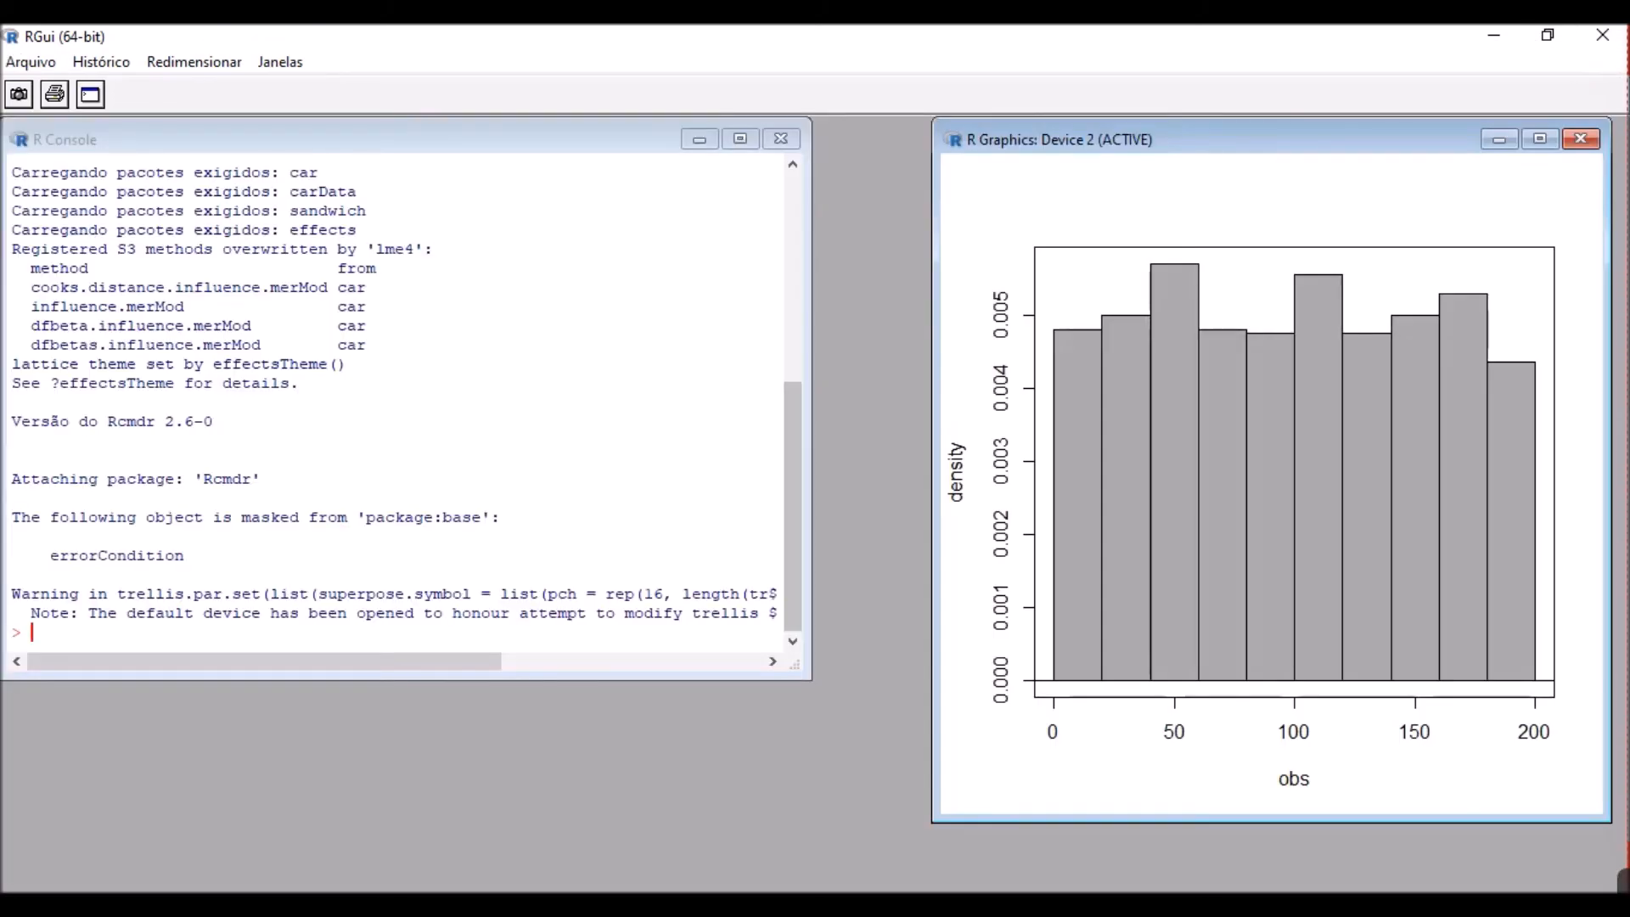
# Return to R Commander and regenerate UniformSamples with a sample size of 1000000 rows, overwriting the existing data set
pyautogui.click(1239, 849)
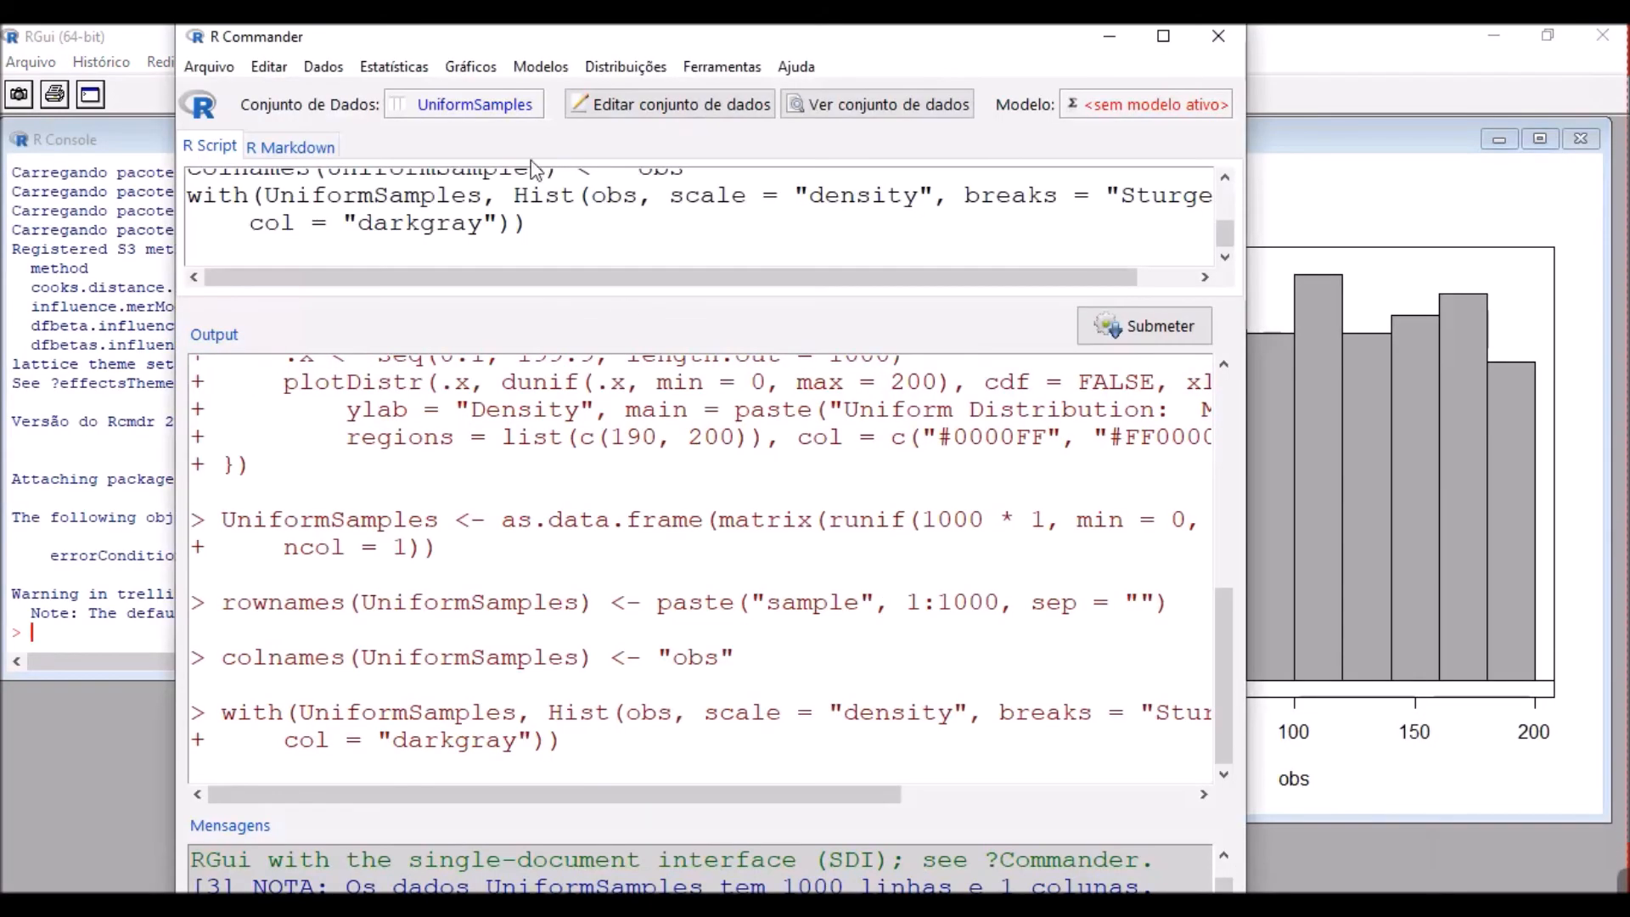
pyautogui.click(639, 68)
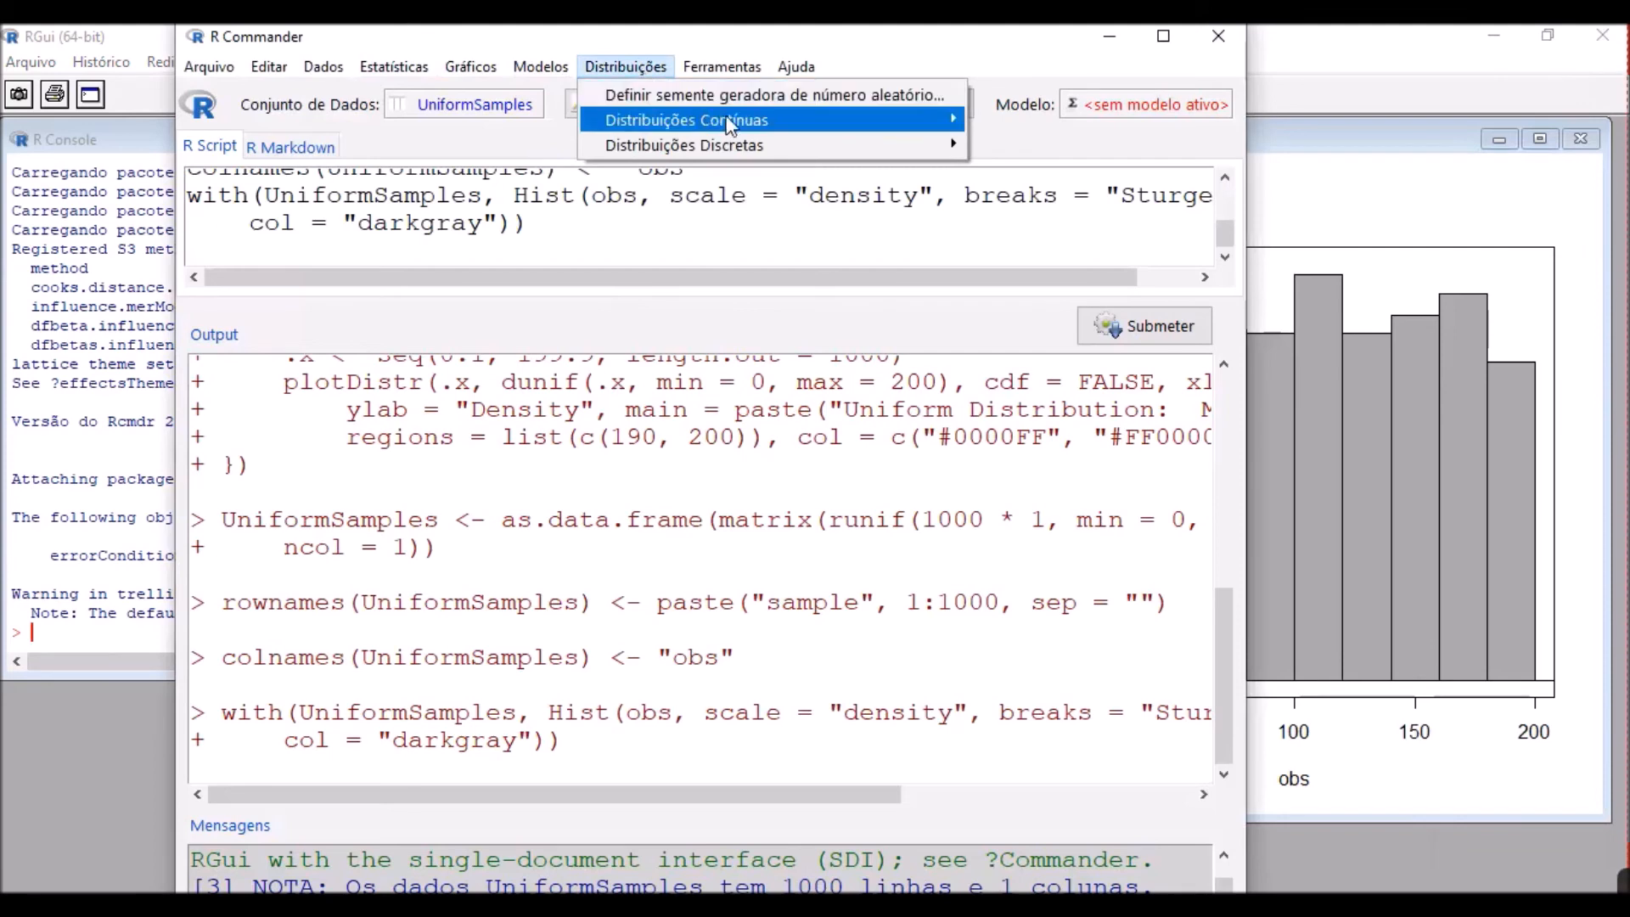
pyautogui.moveTo(747, 120)
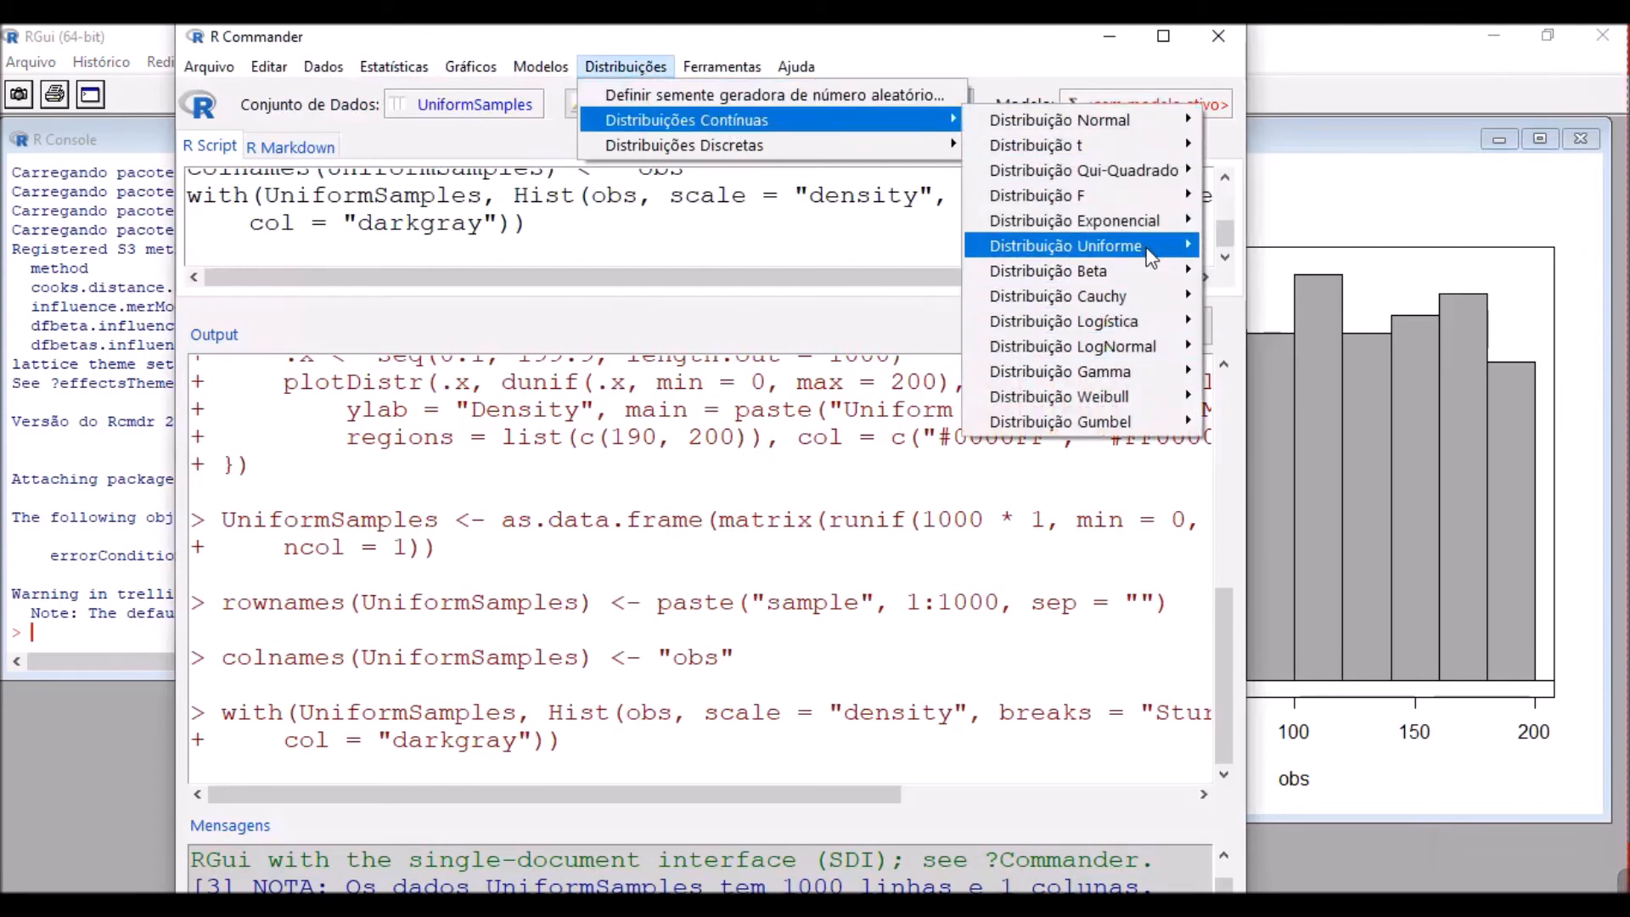
pyautogui.moveTo(1146, 245)
pyautogui.click(1301, 323)
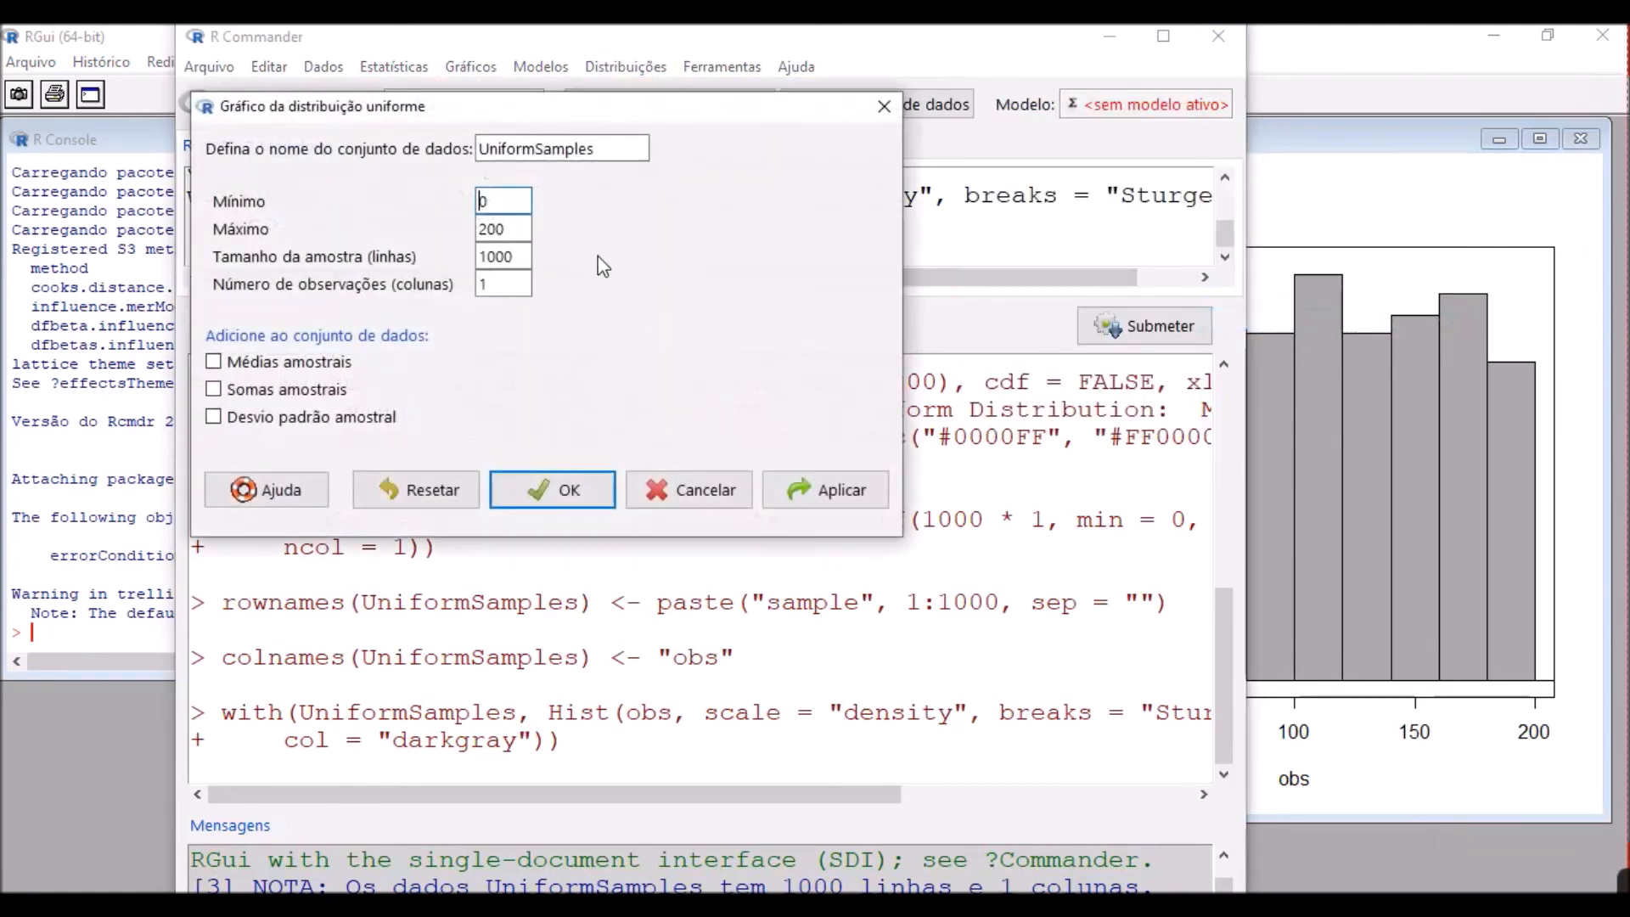
pyautogui.click(526, 257)
pyautogui.write('00')
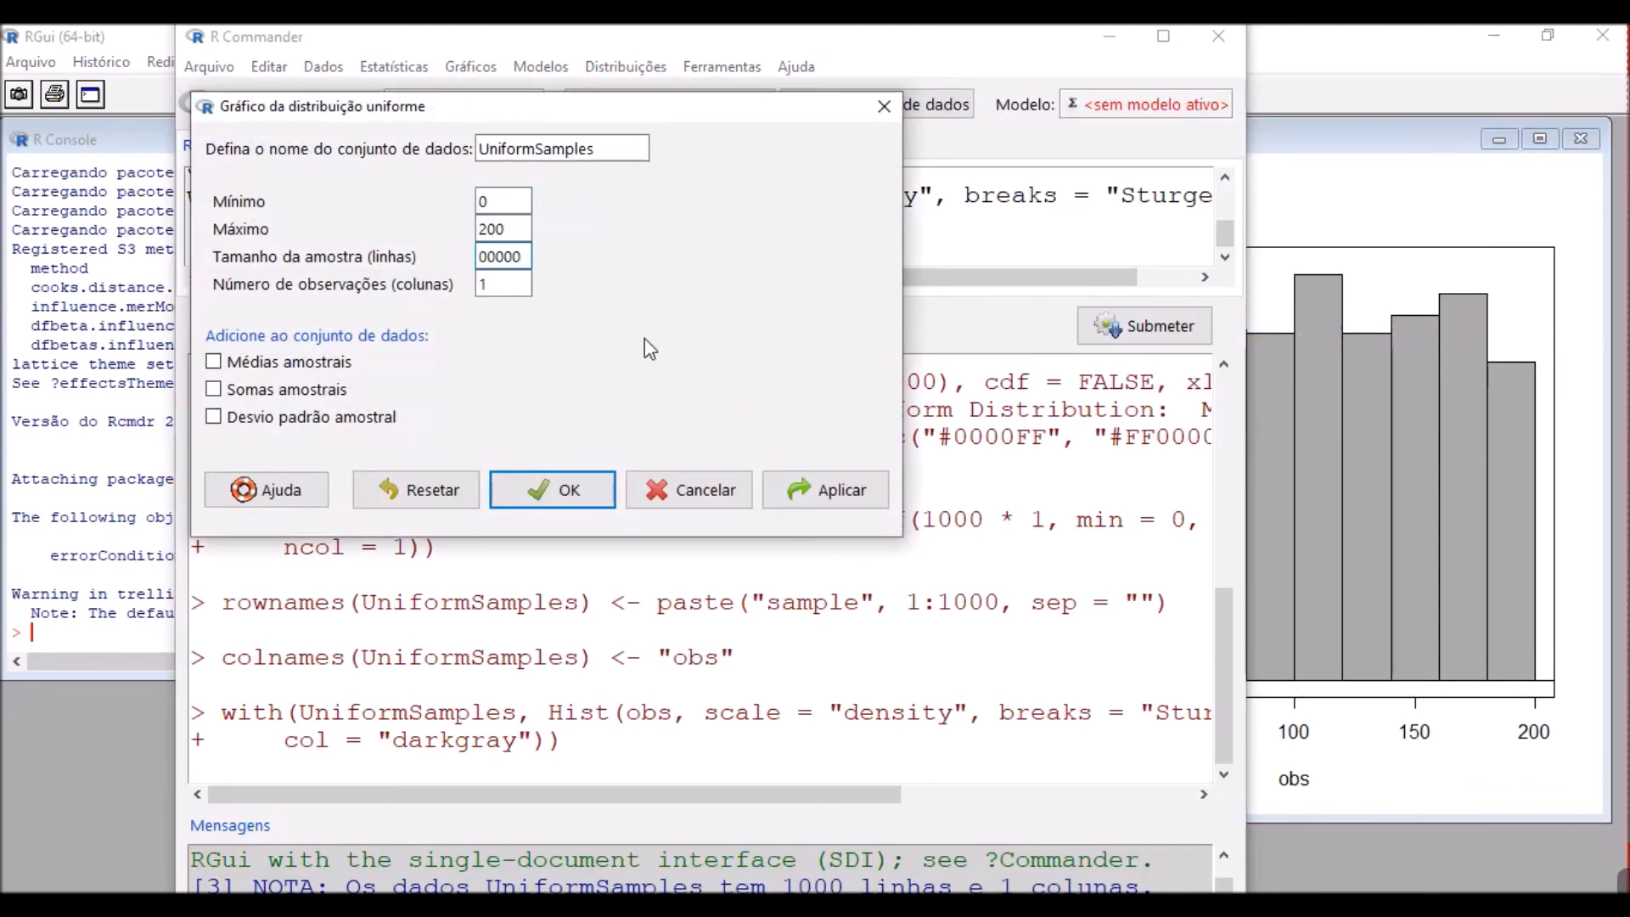
pyautogui.click(570, 492)
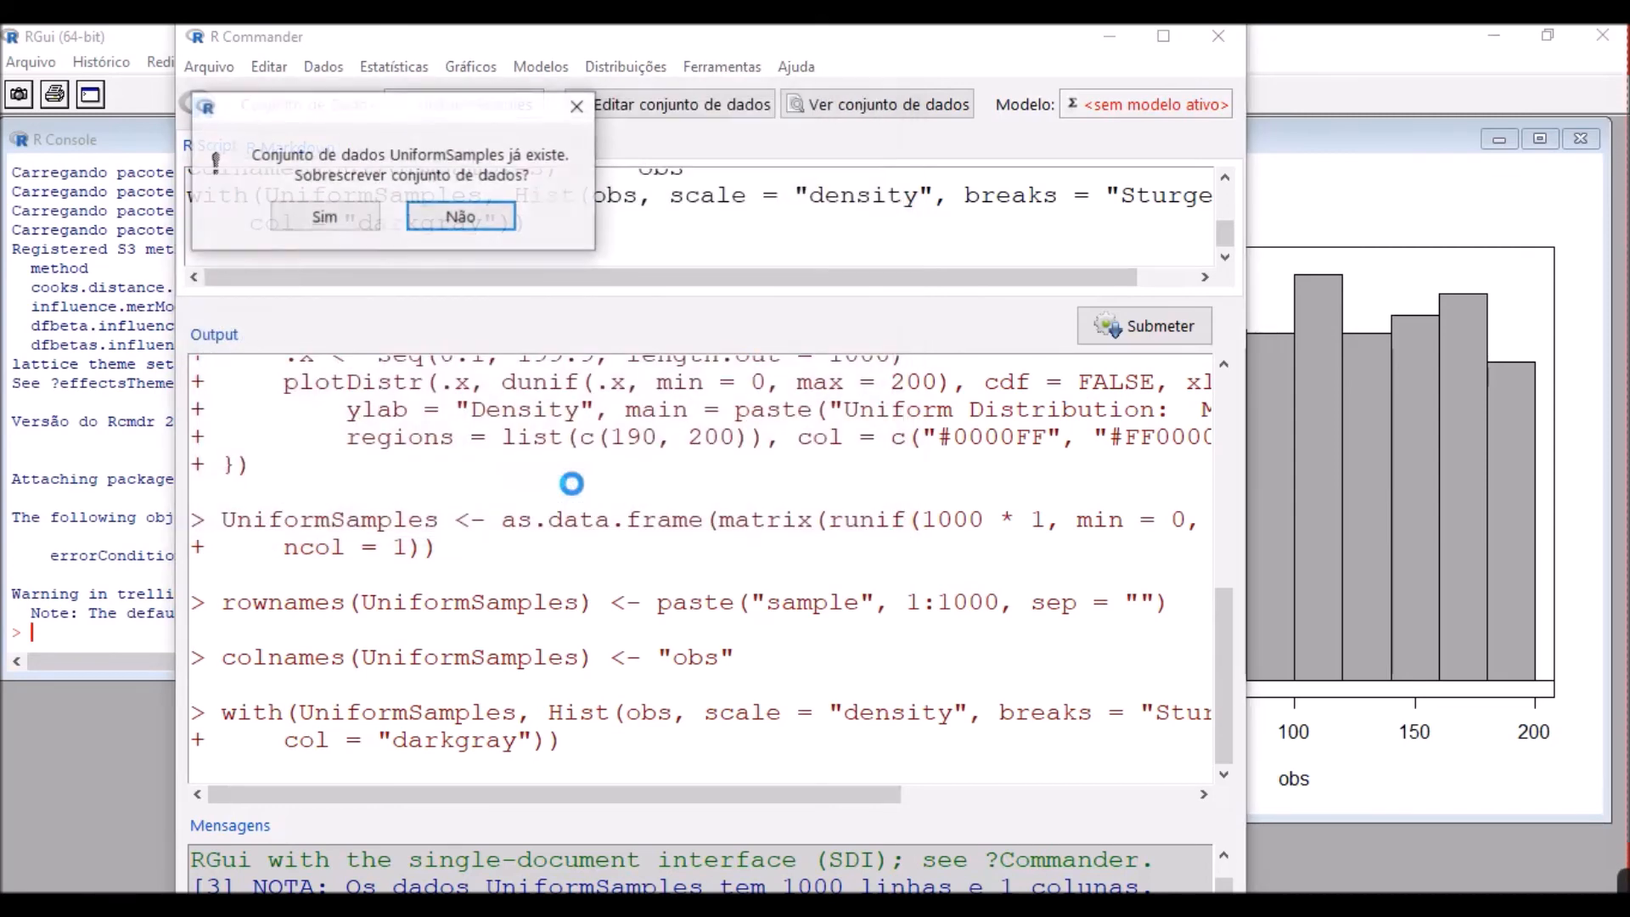
pyautogui.click(327, 219)
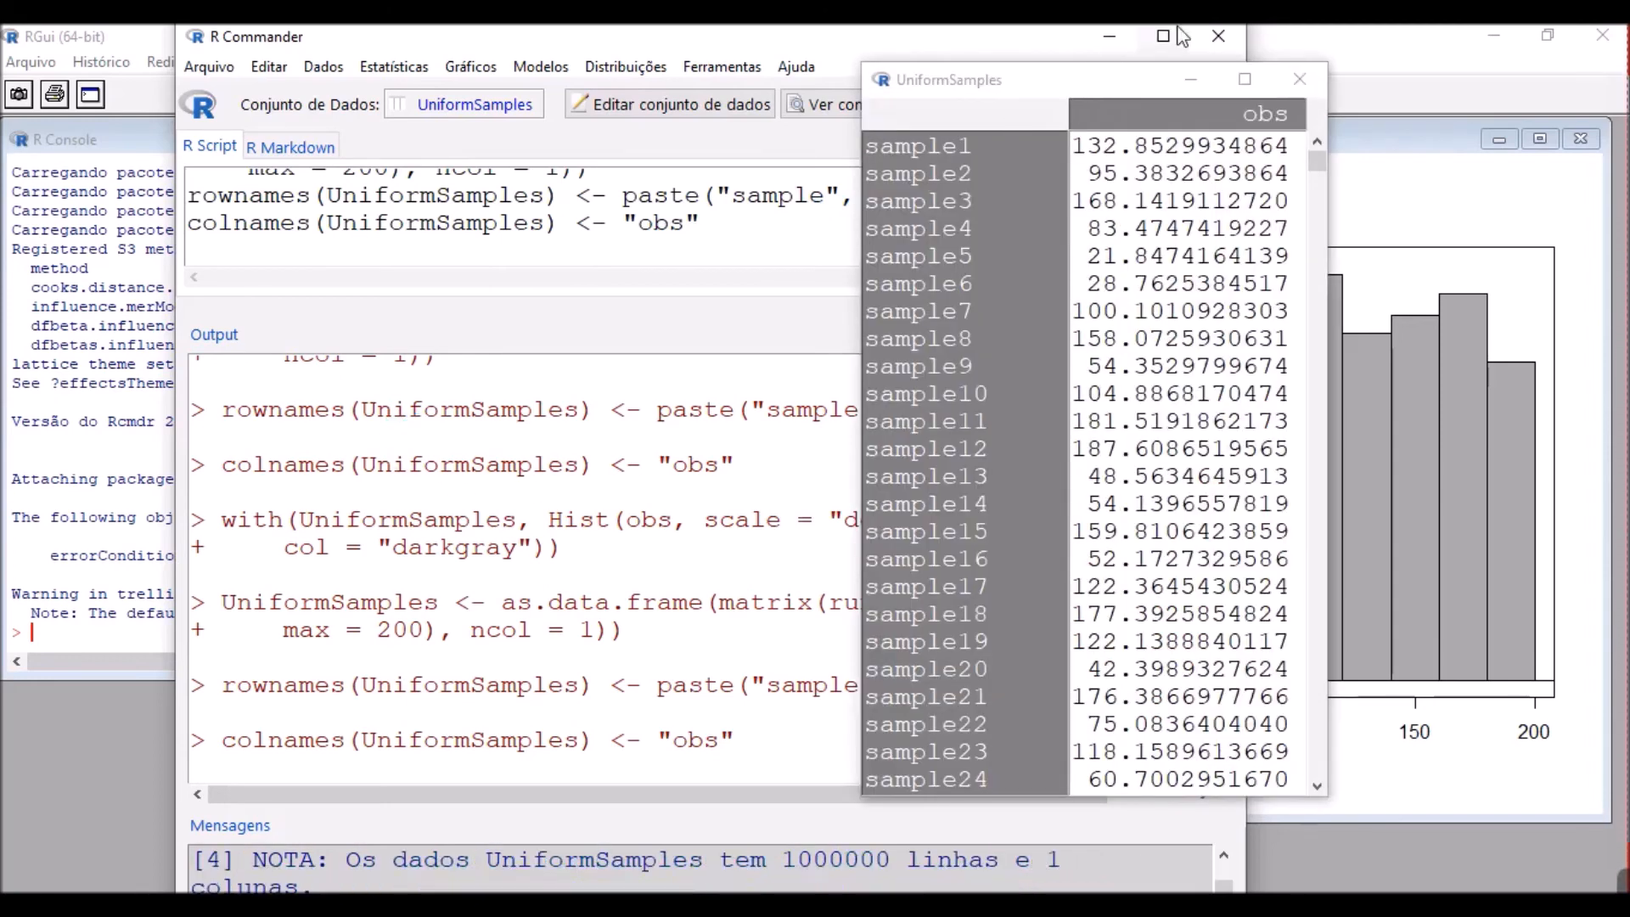
pyautogui.moveTo(1316, 163)
pyautogui.mouseDown()
pyautogui.moveTo(1315, 783)
pyautogui.moveTo(1317, 157)
pyautogui.mouseUp()
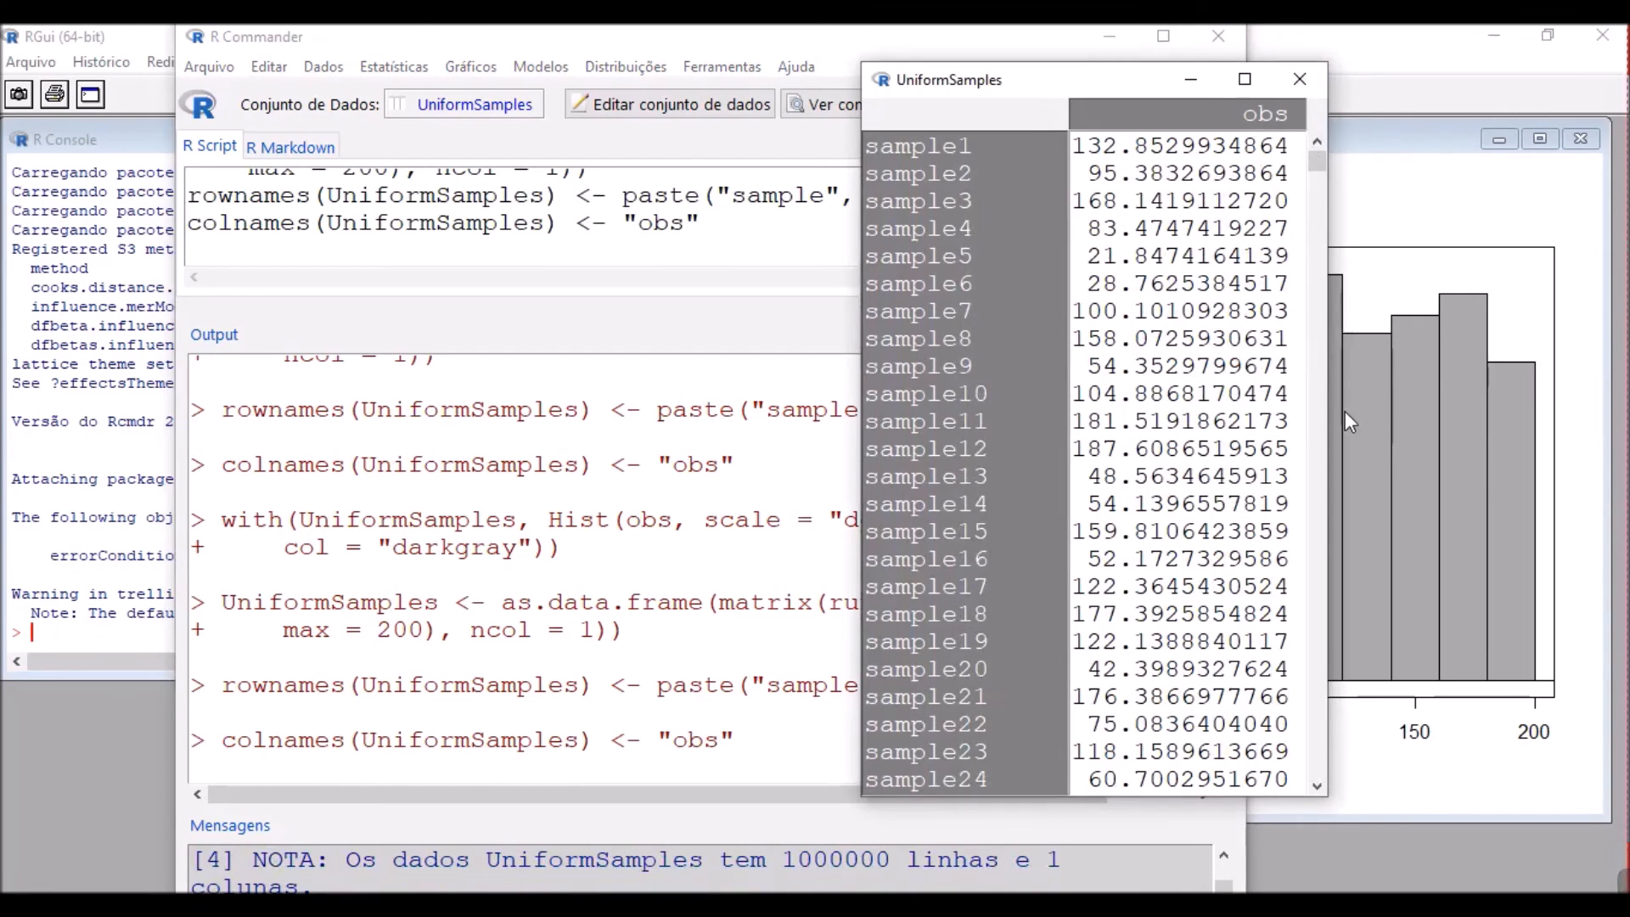
# Plot a histogram of obs from the regenerated 1000000-row UniformSamples with the axis scaled to densities
pyautogui.click(470, 68)
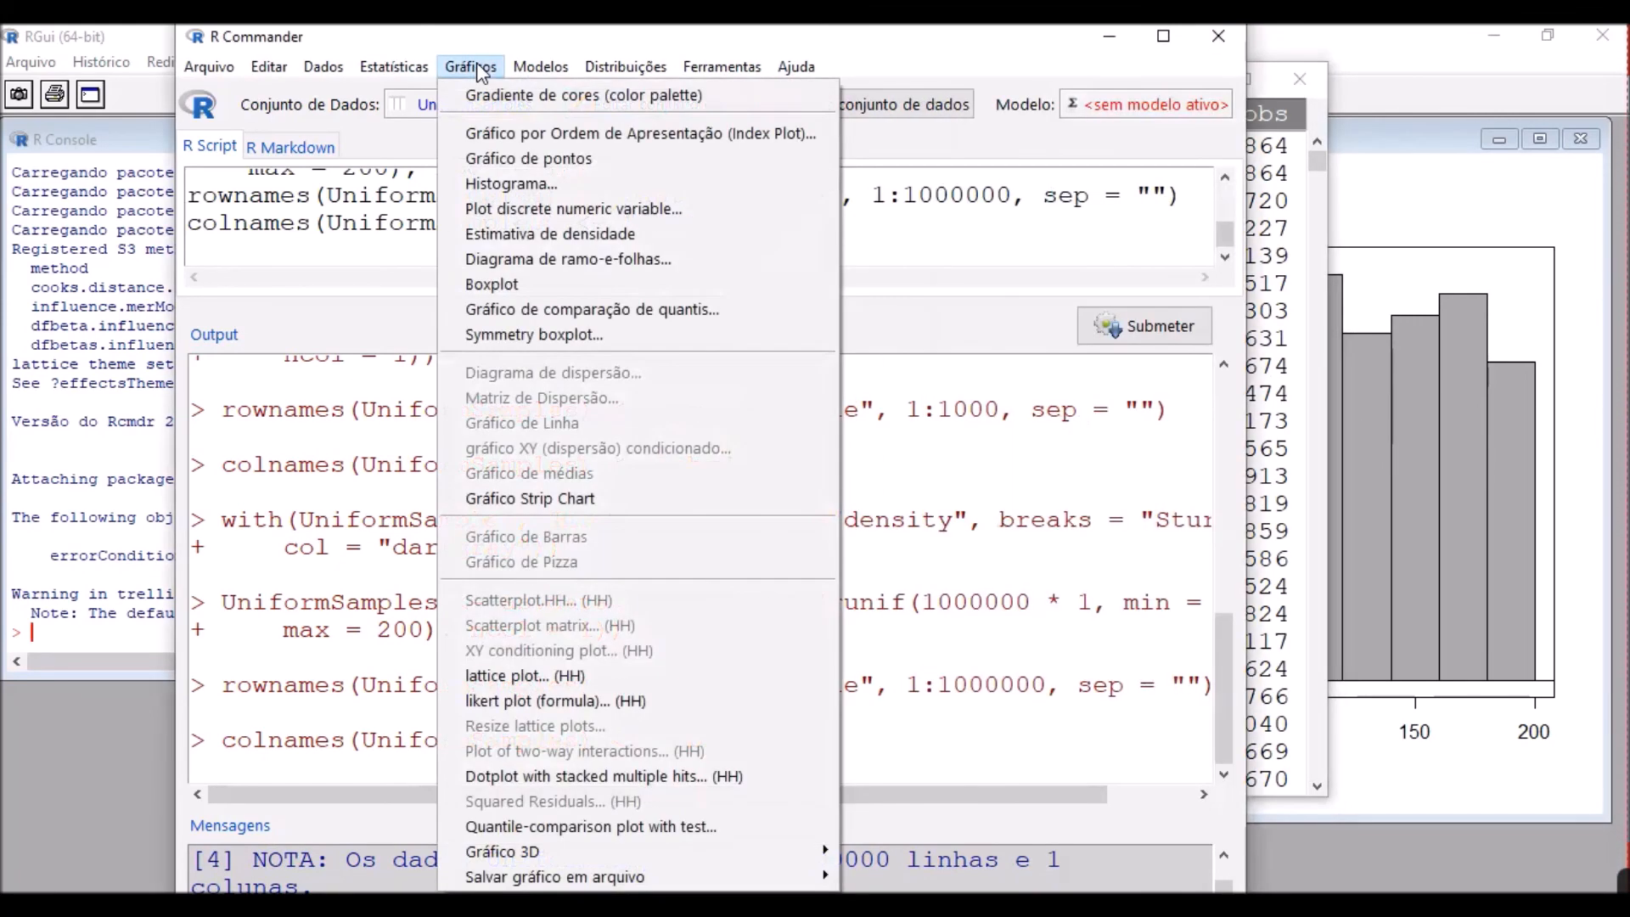
pyautogui.click(526, 184)
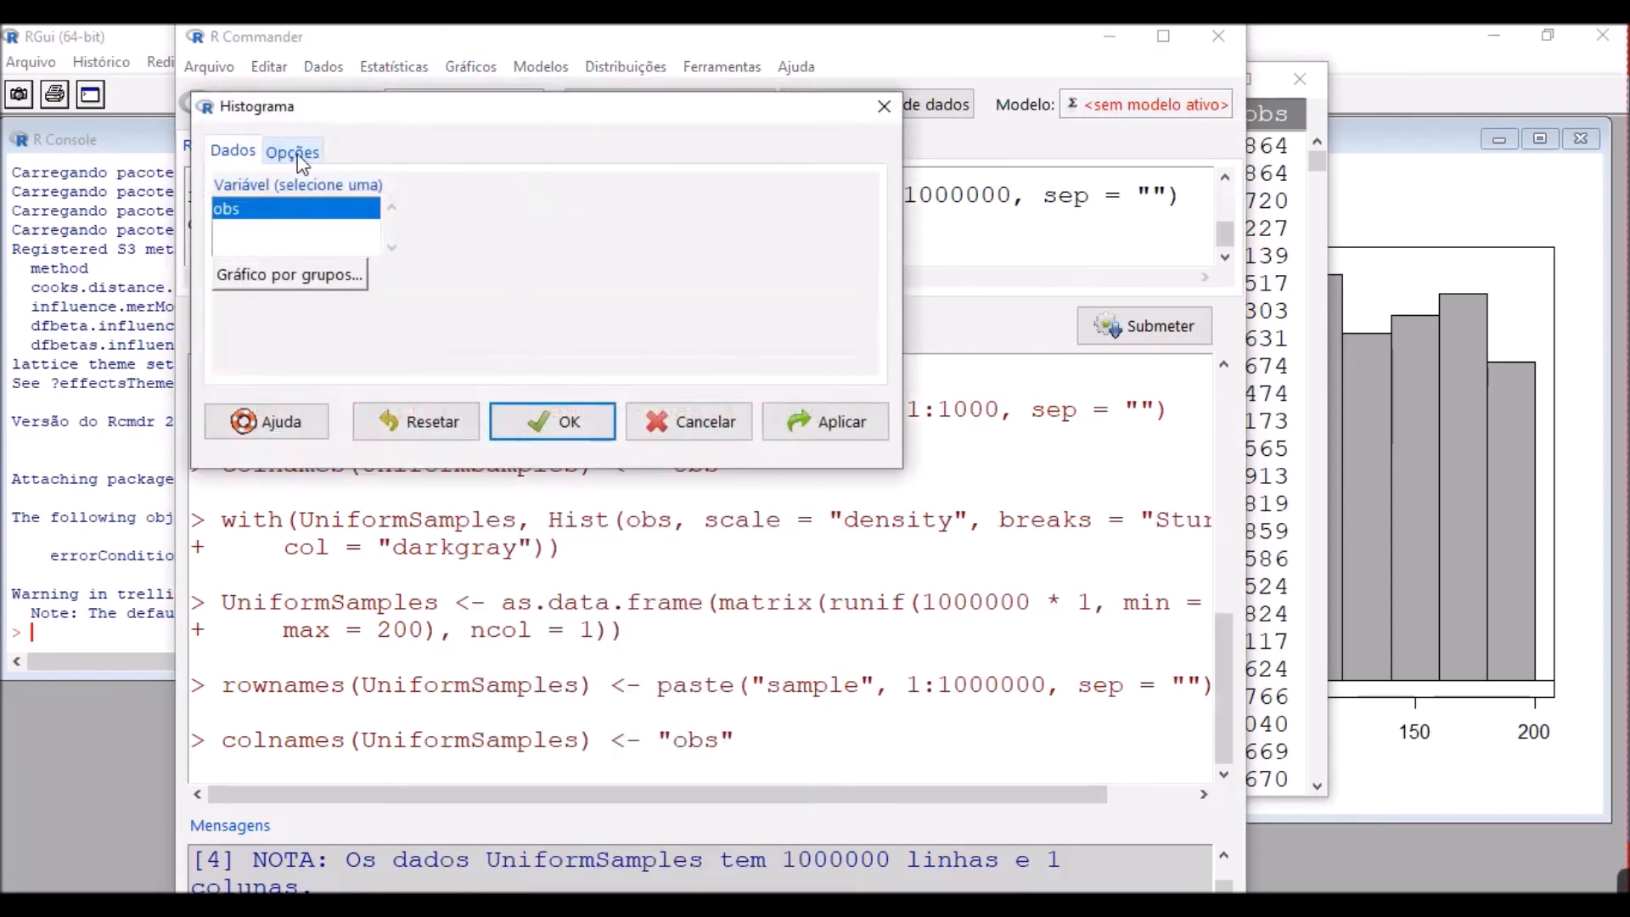
pyautogui.click(297, 154)
pyautogui.click(232, 330)
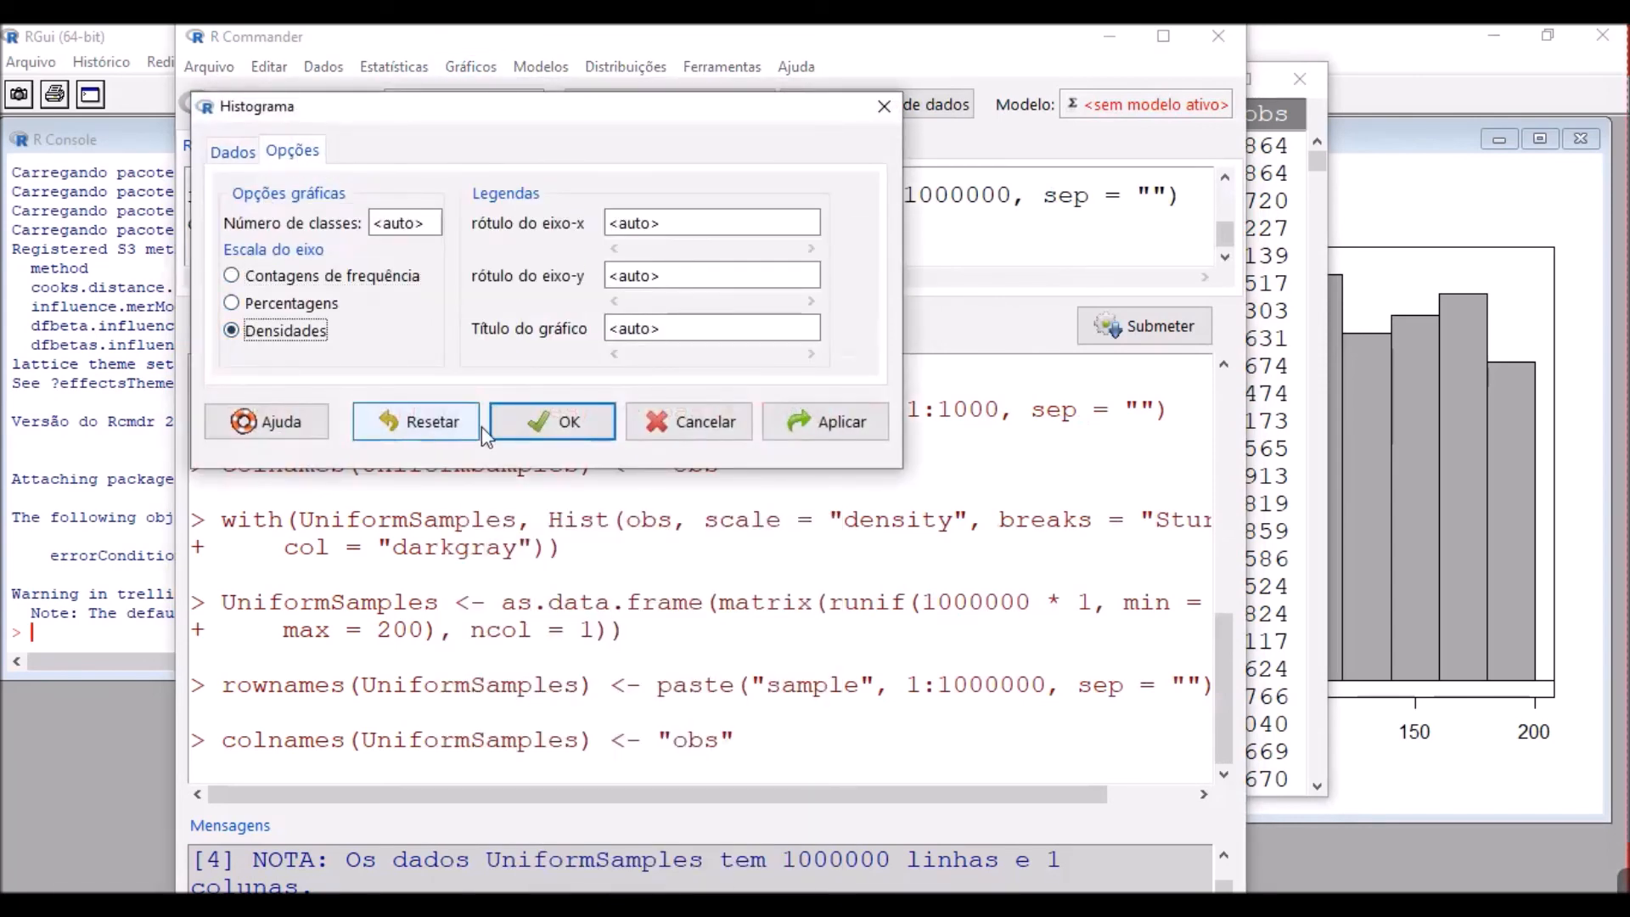
pyautogui.click(561, 421)
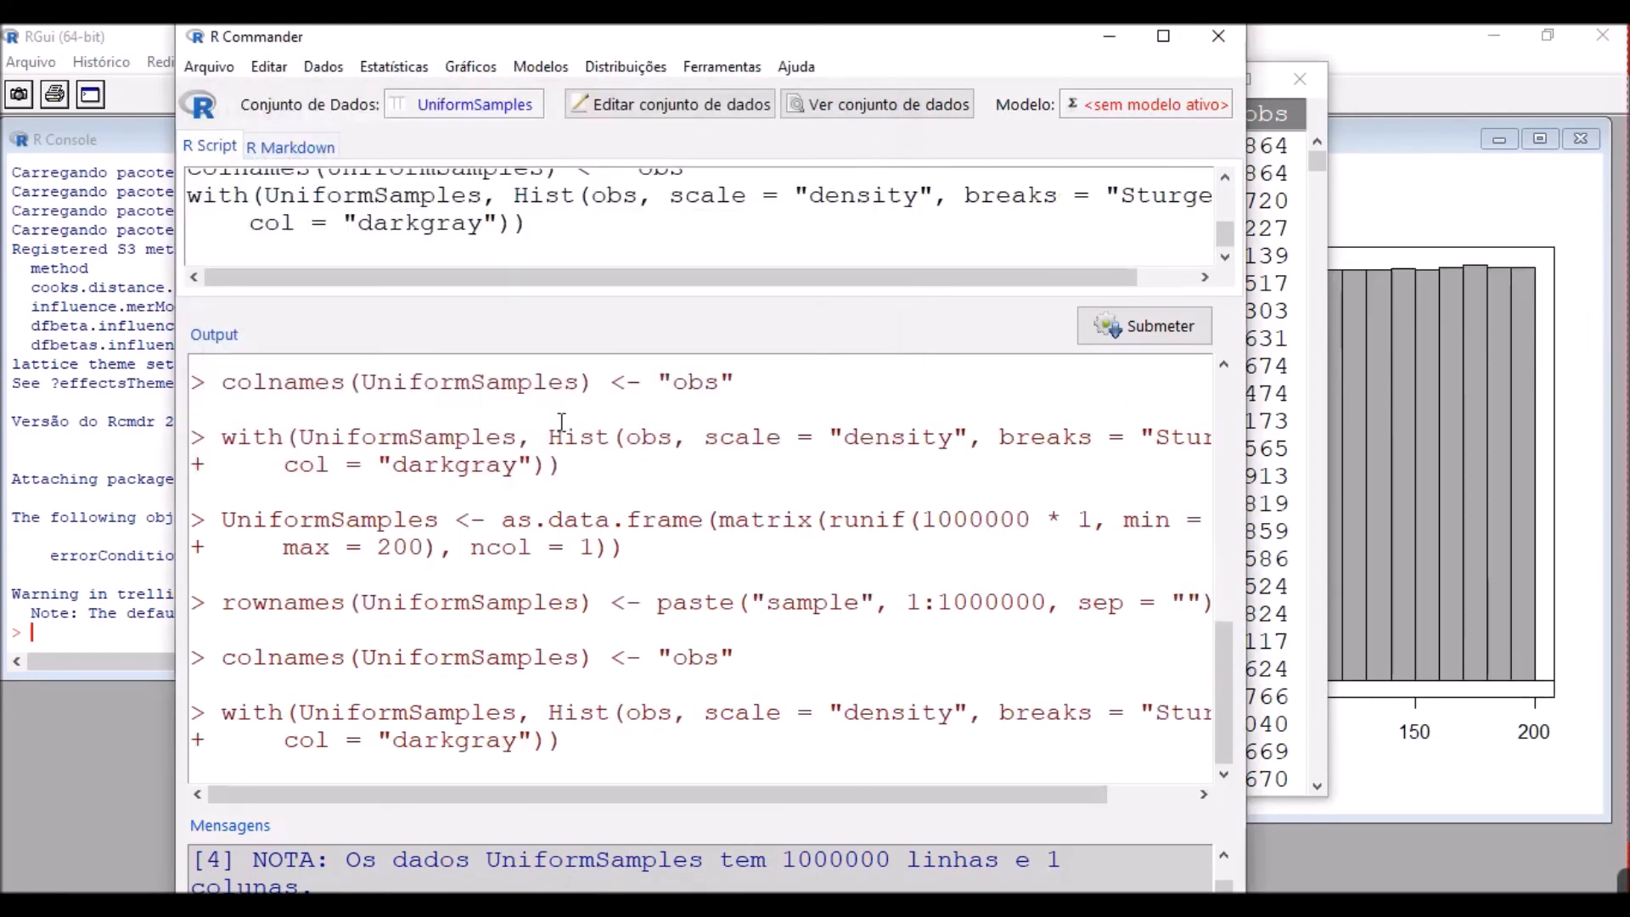
# Examine the 1000000-row sample's density histogram at full size, and restore the graphics window
pyautogui.click(1541, 139)
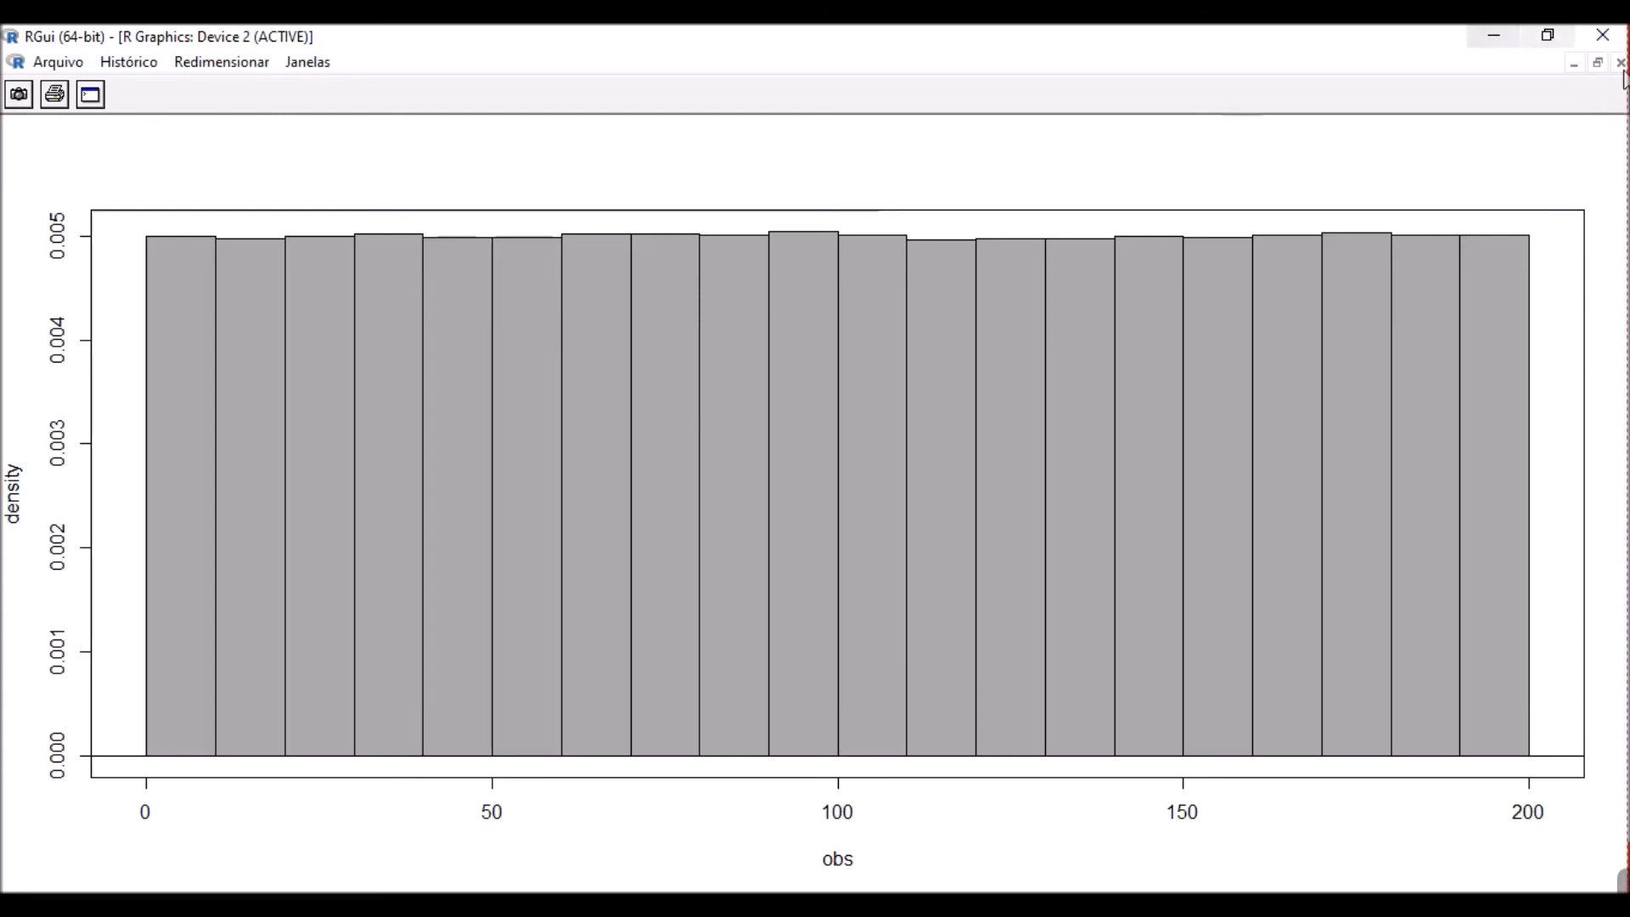
pyautogui.click(1599, 64)
# Return to R Commander and review the UniformSamples sampling and histogram commands in the R script
pyautogui.rightClick(1046, 185)
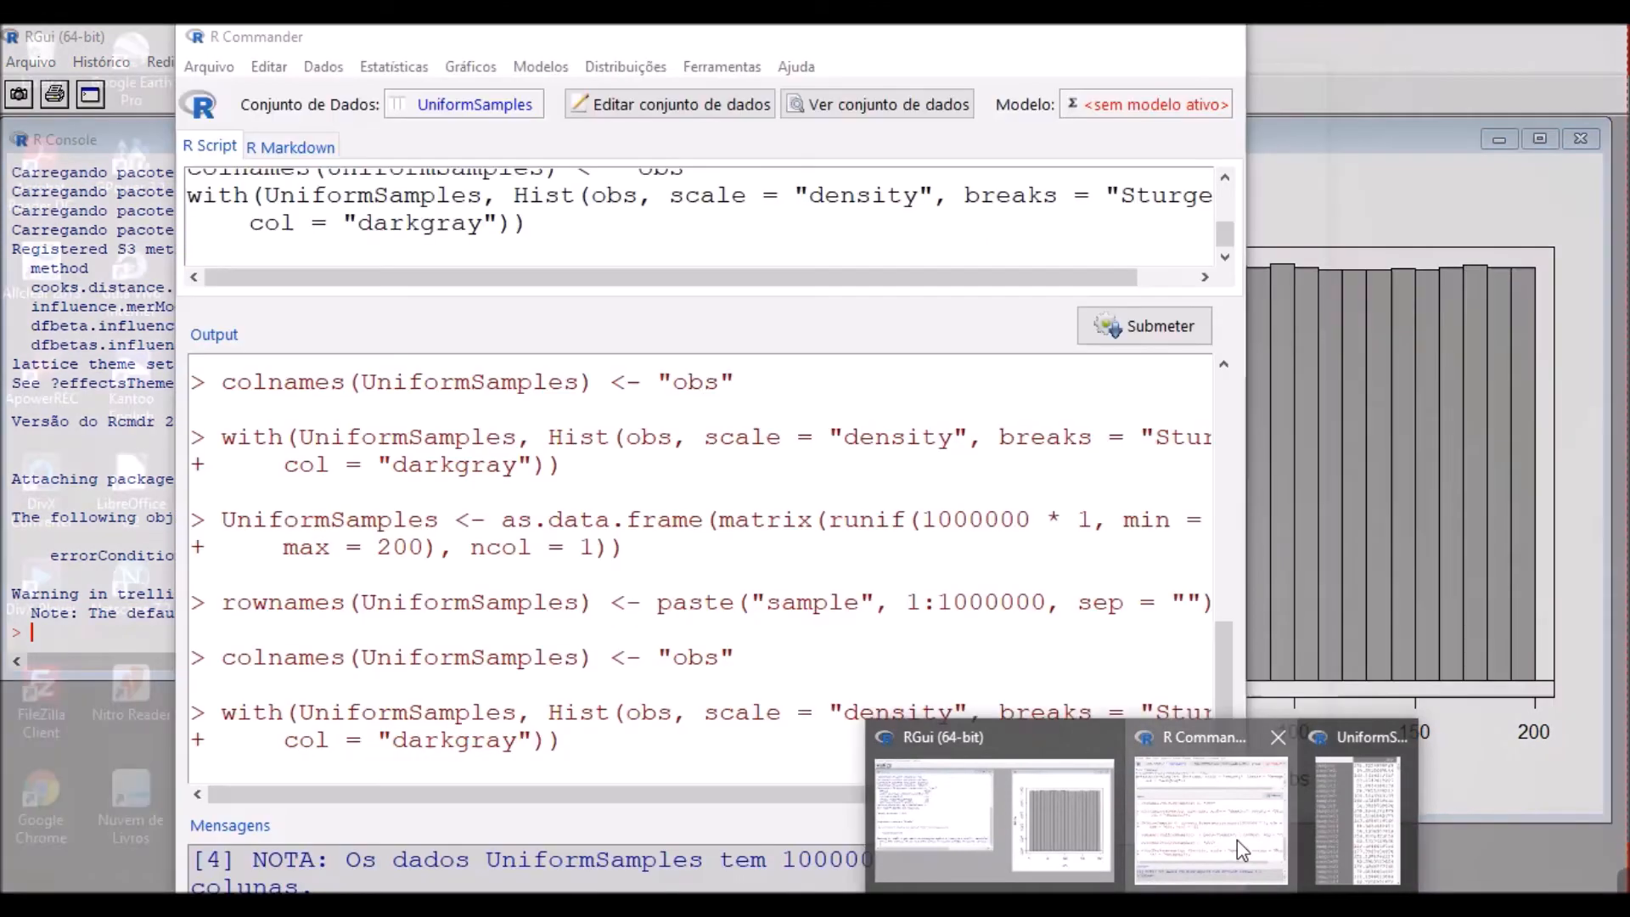
pyautogui.click(1236, 838)
pyautogui.scroll(5, 437, 212)
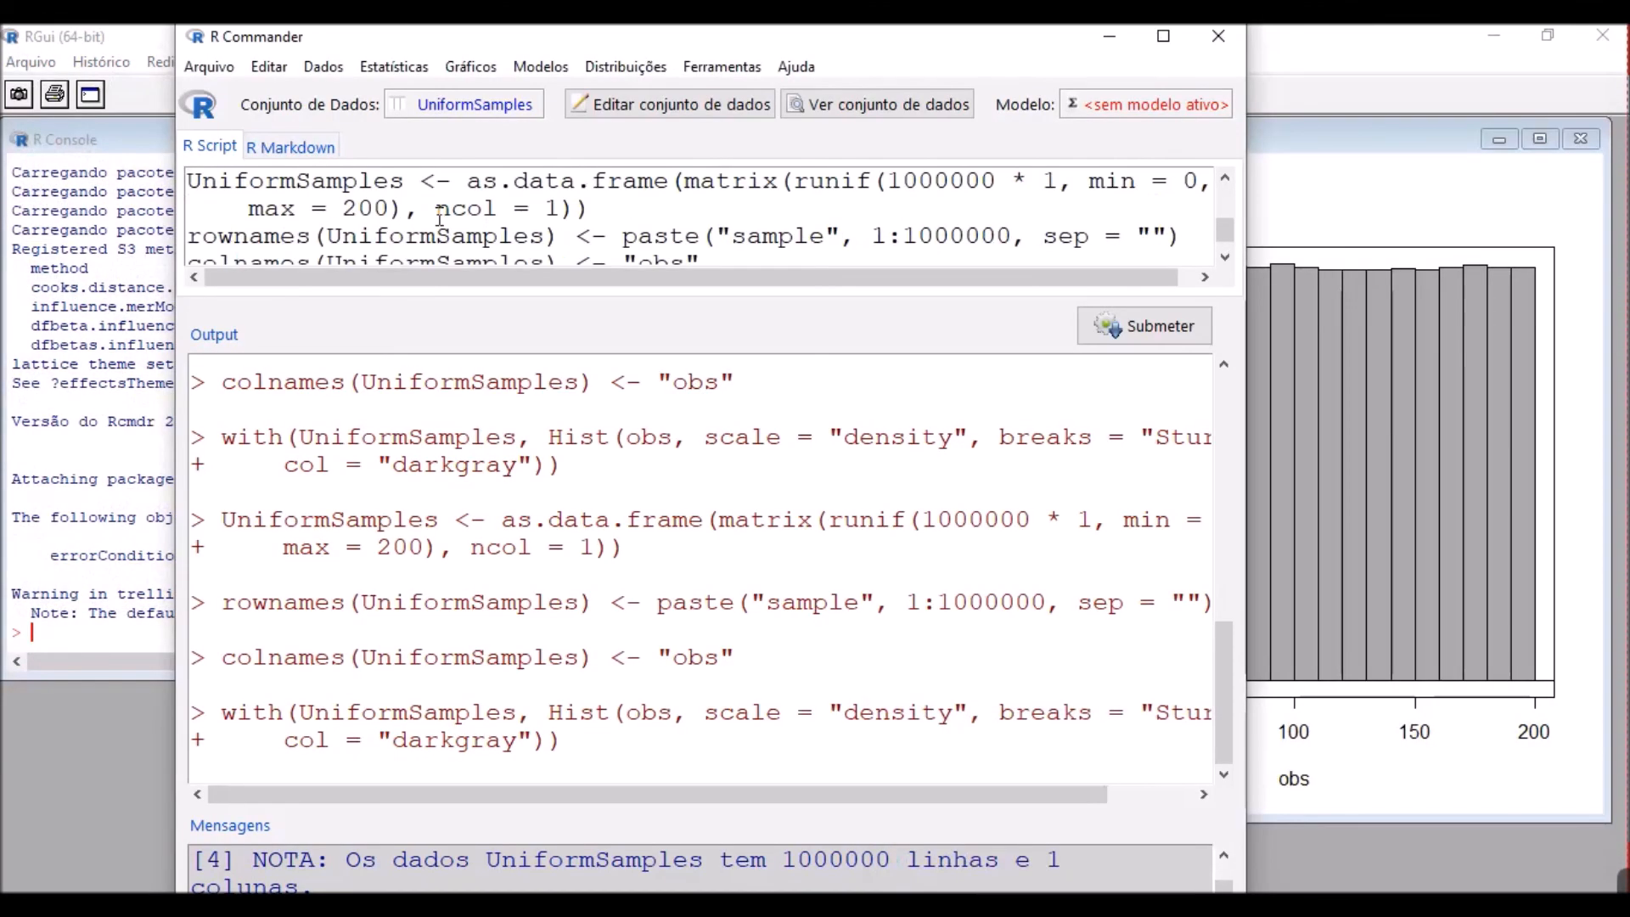
pyautogui.scroll(3, 440, 215)
pyautogui.scroll(-1, 440, 213)
pyautogui.scroll(1, 441, 213)
pyautogui.scroll(-4, 440, 213)
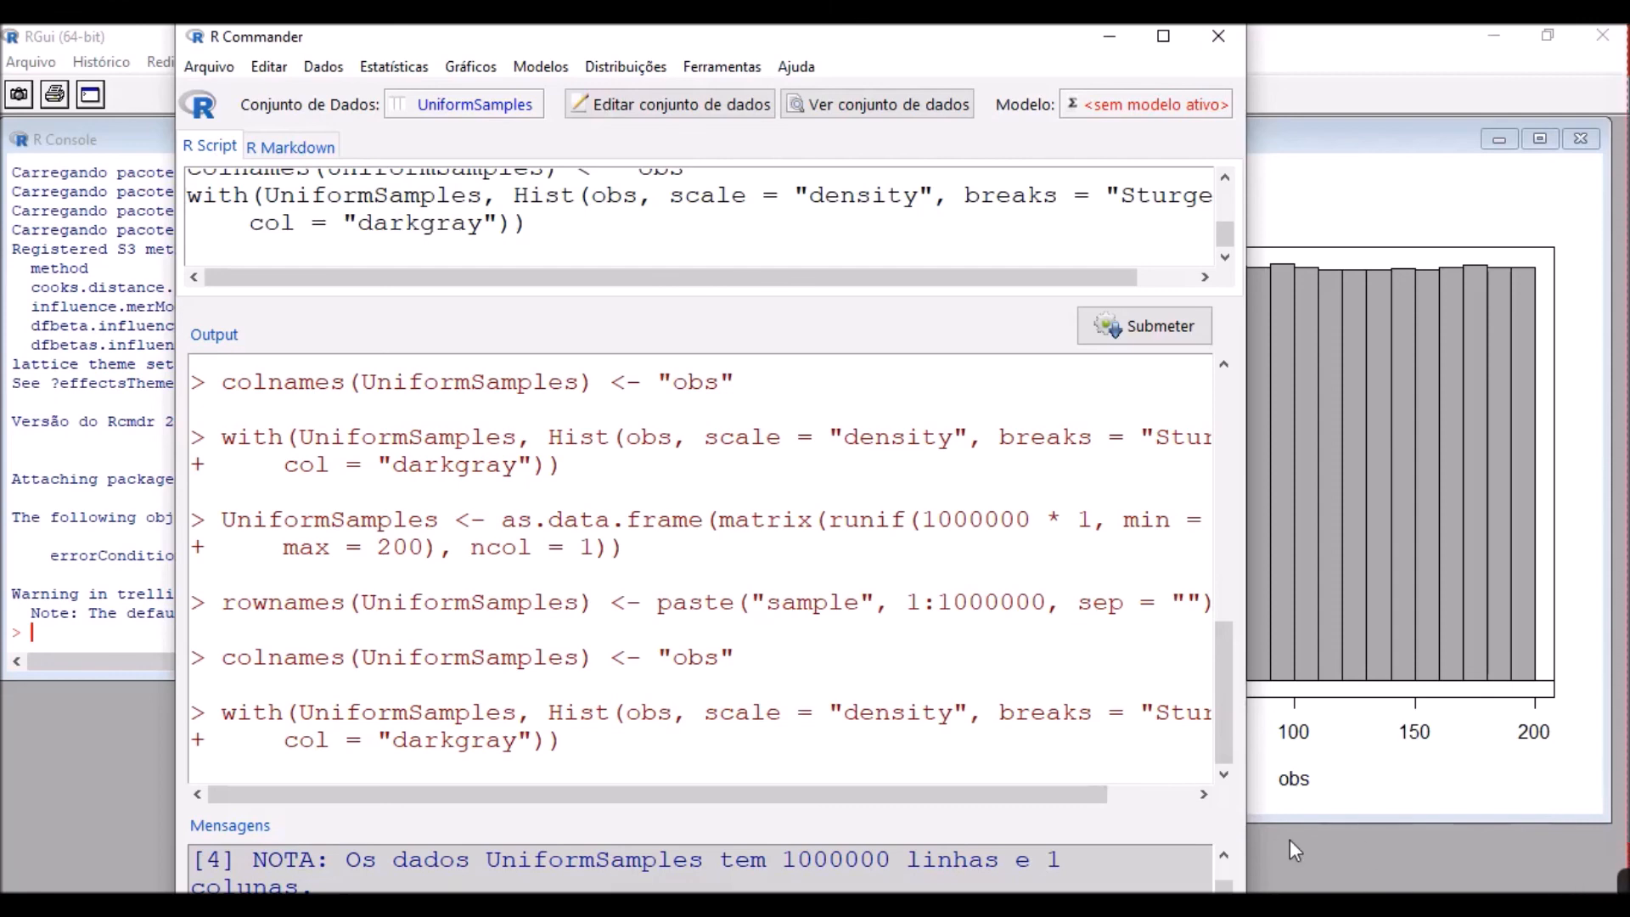
pyautogui.click(1338, 881)
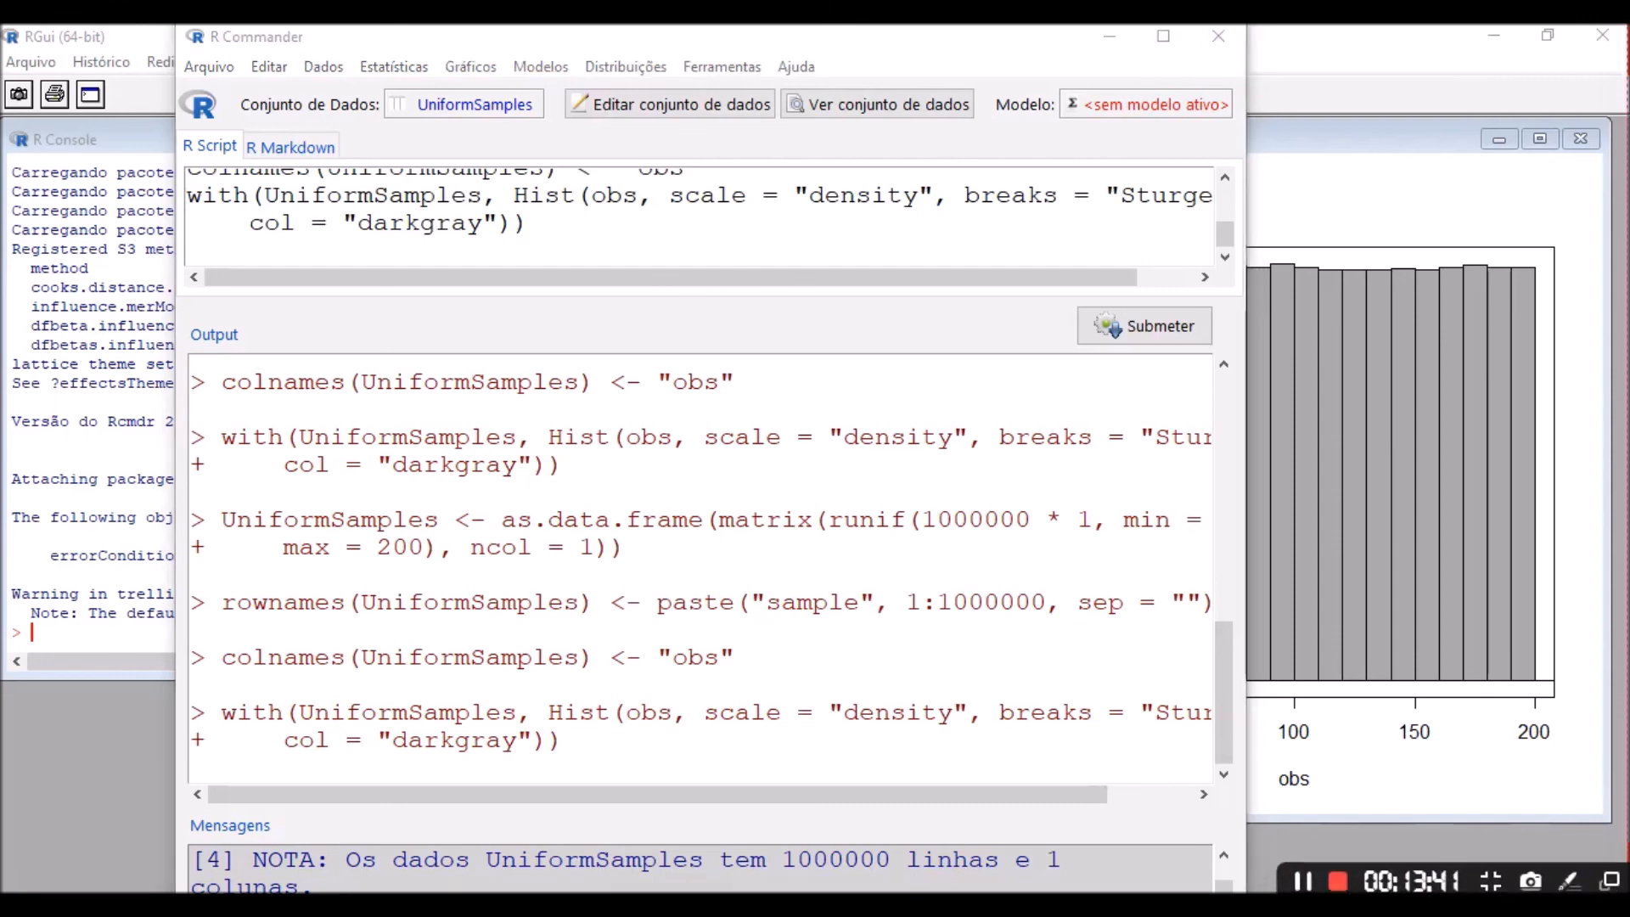